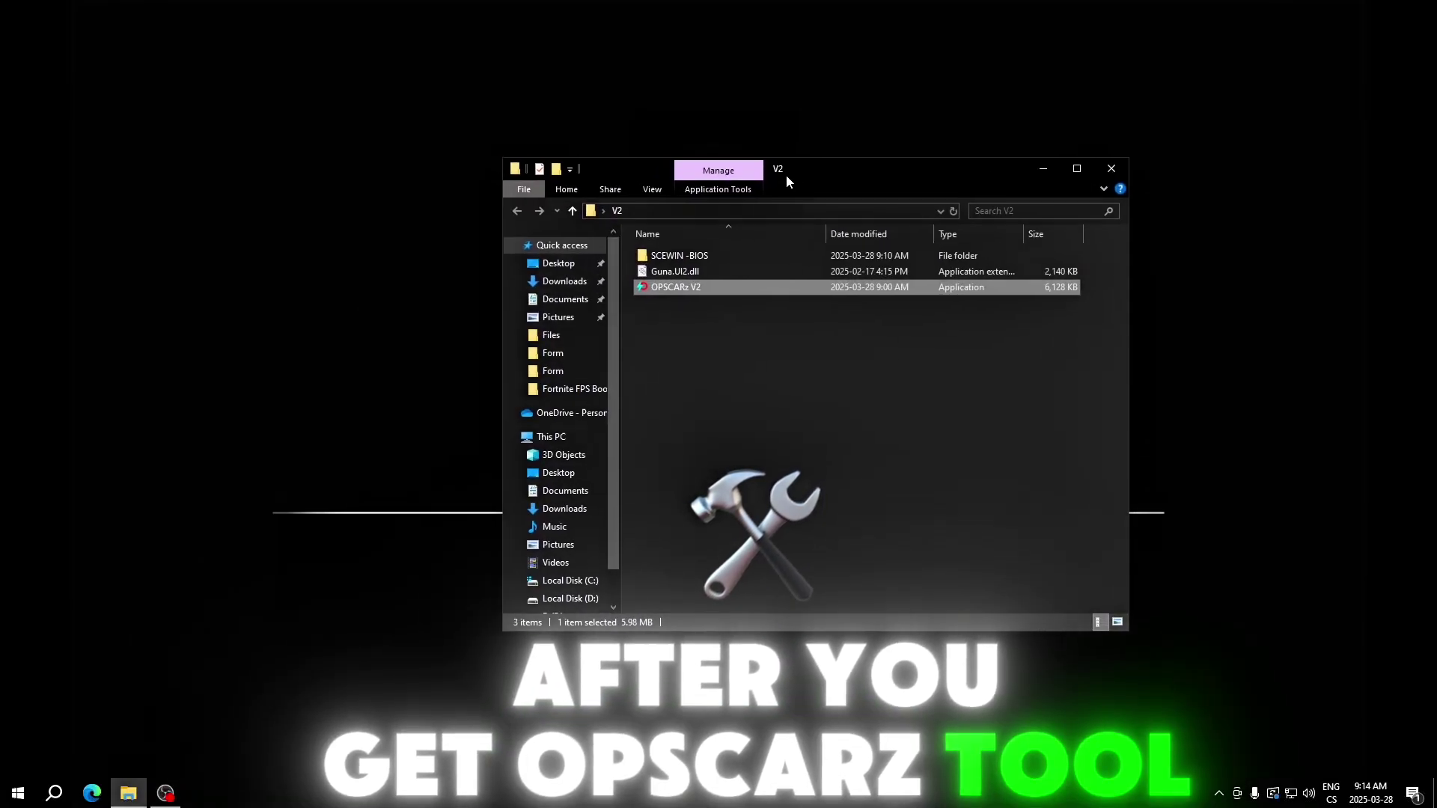
Run OPSCARz V2 from the V2 folder as administrator, then minimize File Explorer
click(676, 258)
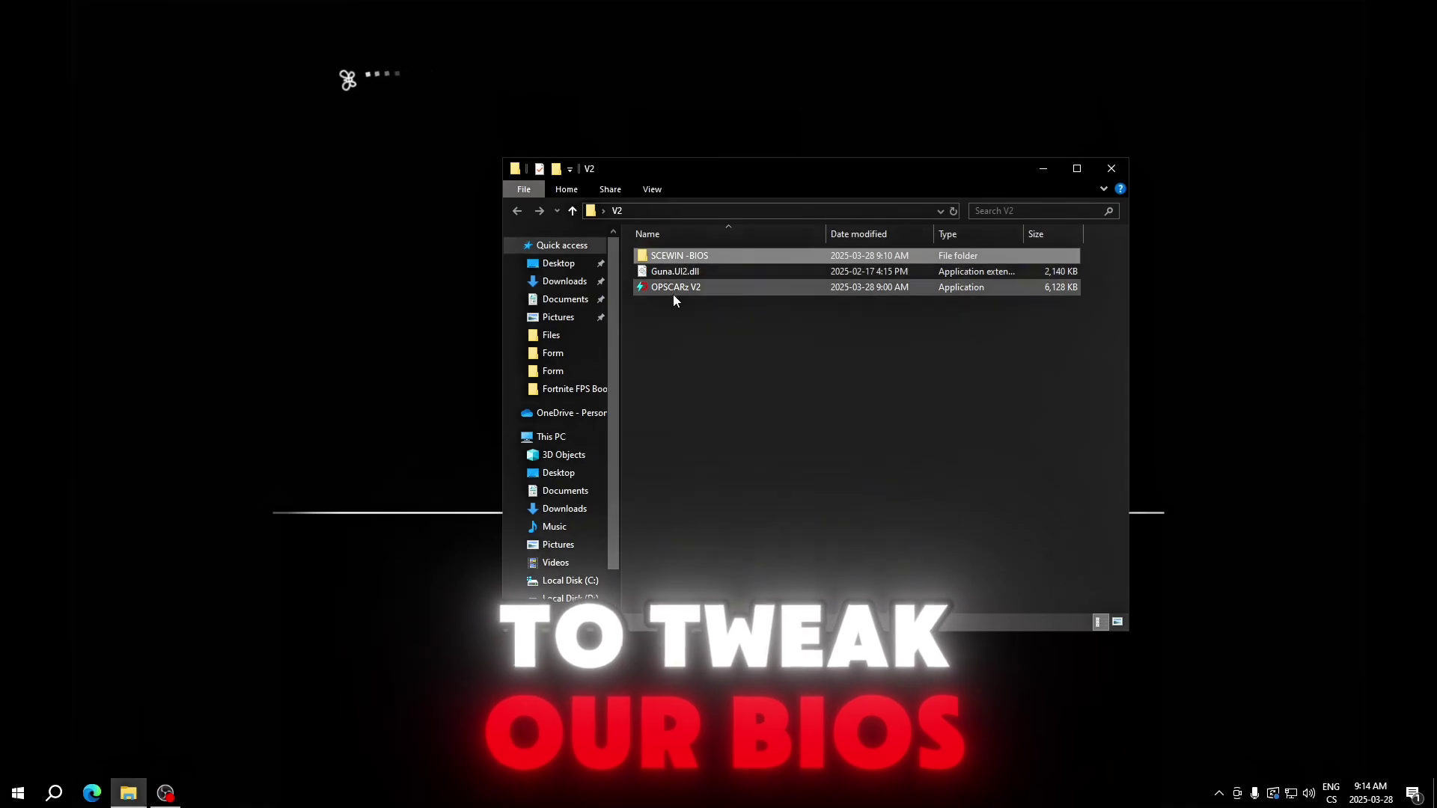
click(672, 291)
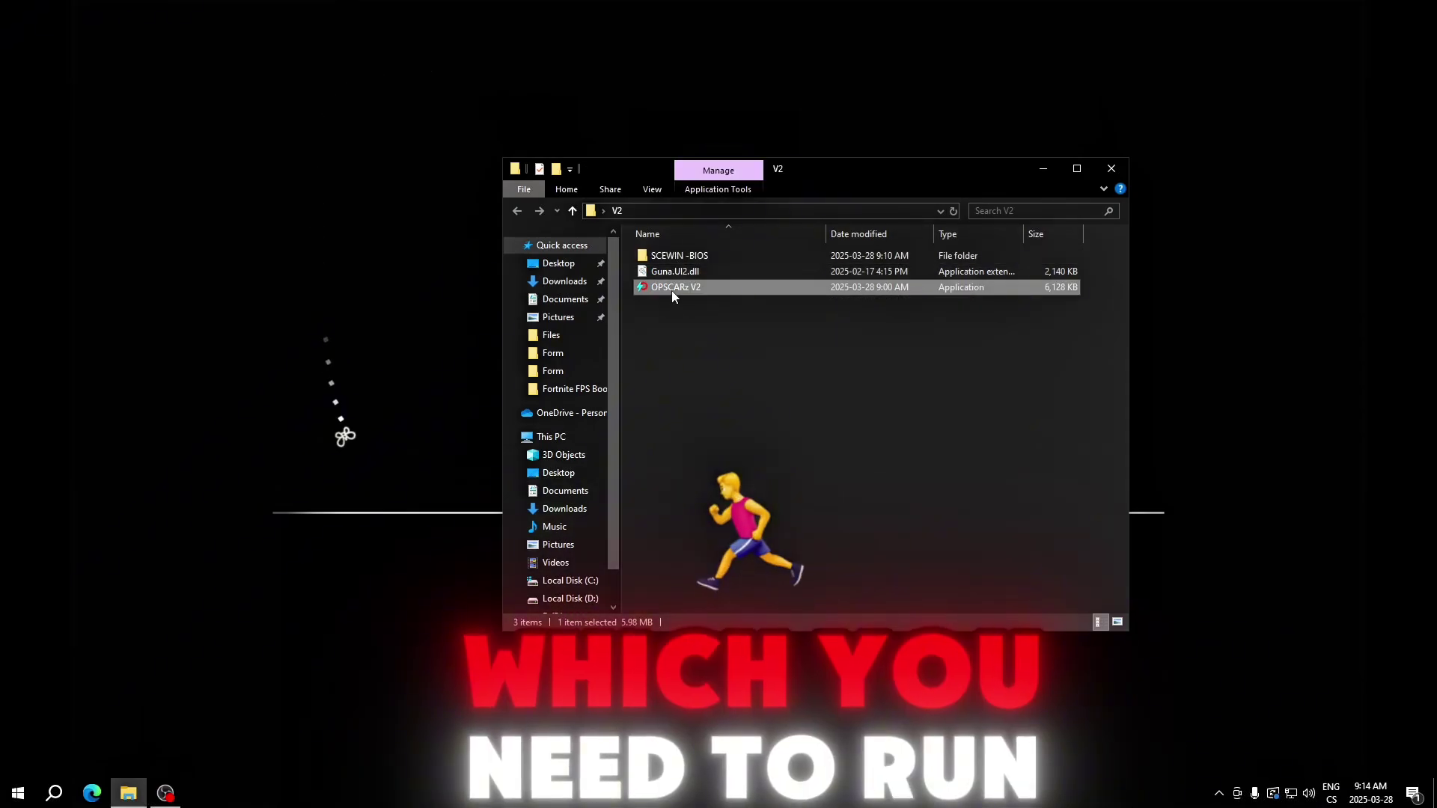
right_click(671, 290)
click(714, 320)
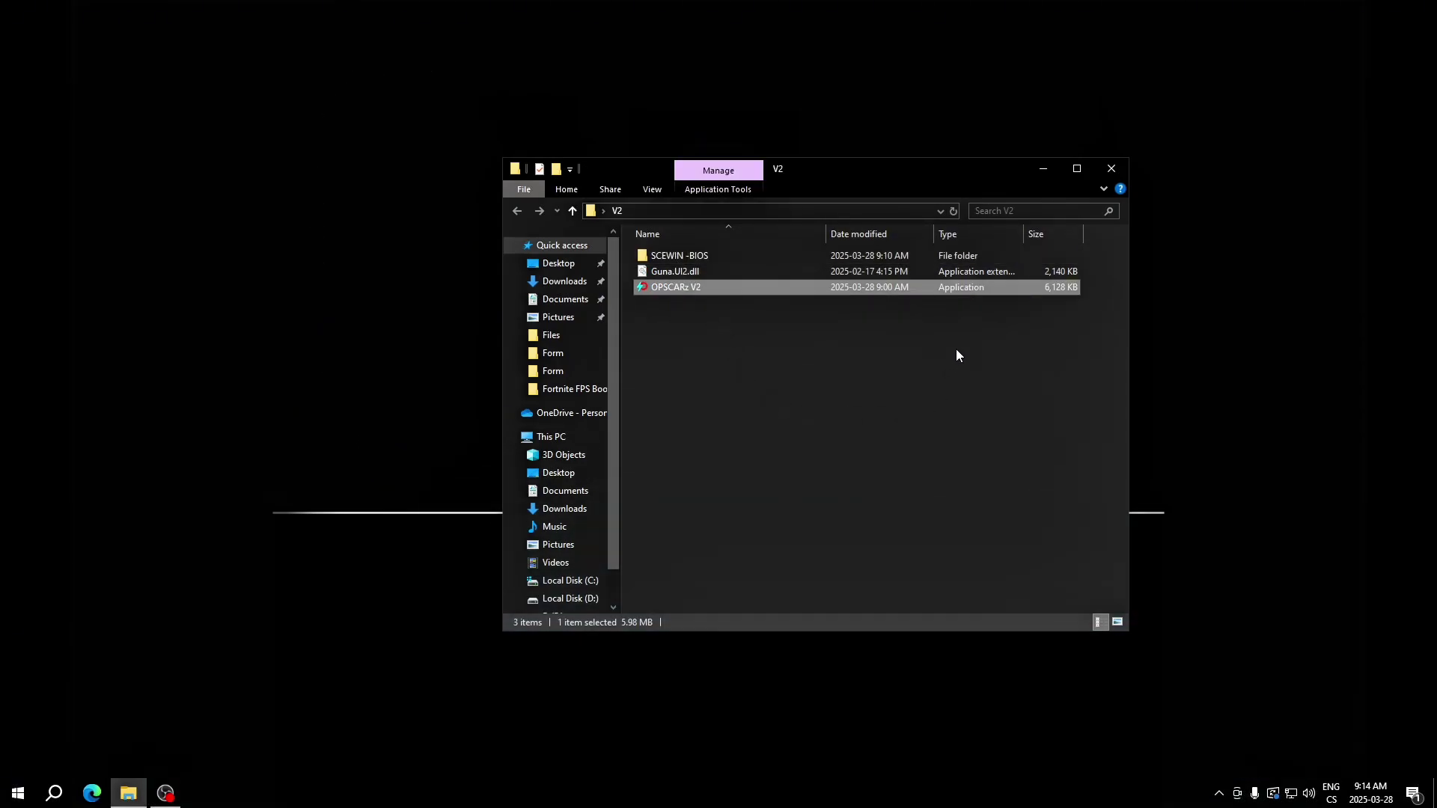
click(1042, 169)
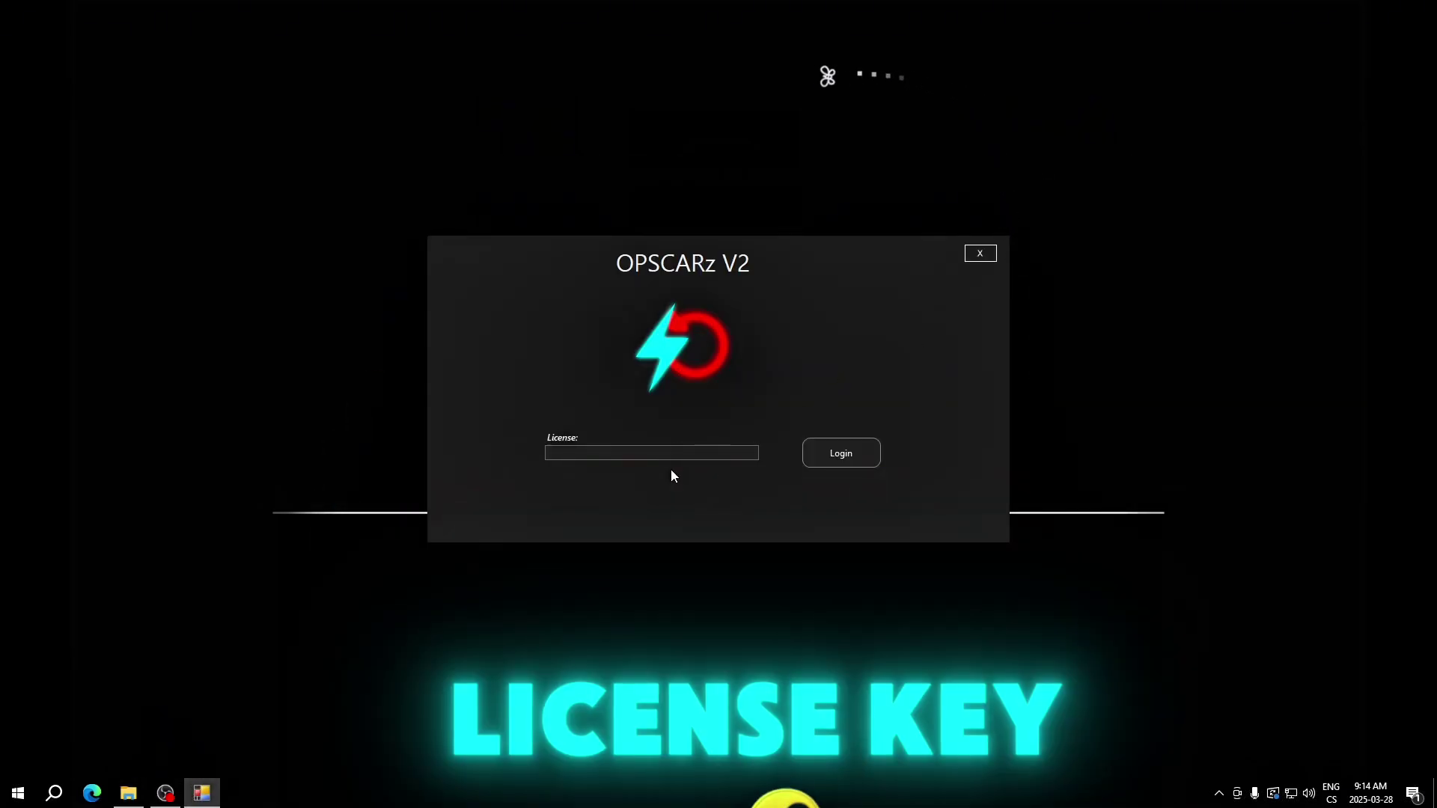
Log in to OPSCARz V2 with the pasted license key and center the main window
key(ctrl+v)
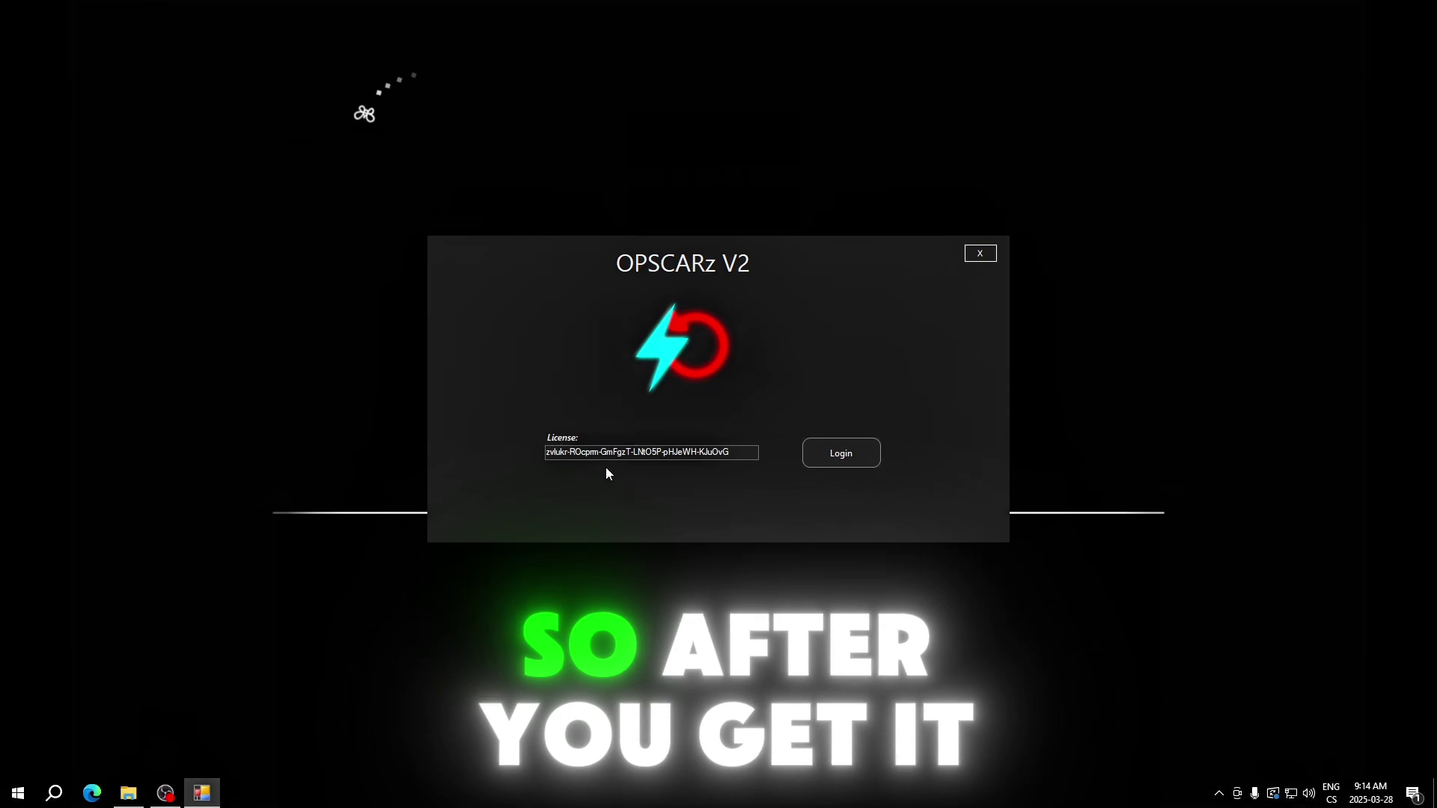
drag(747, 454, 489, 455)
click(735, 454)
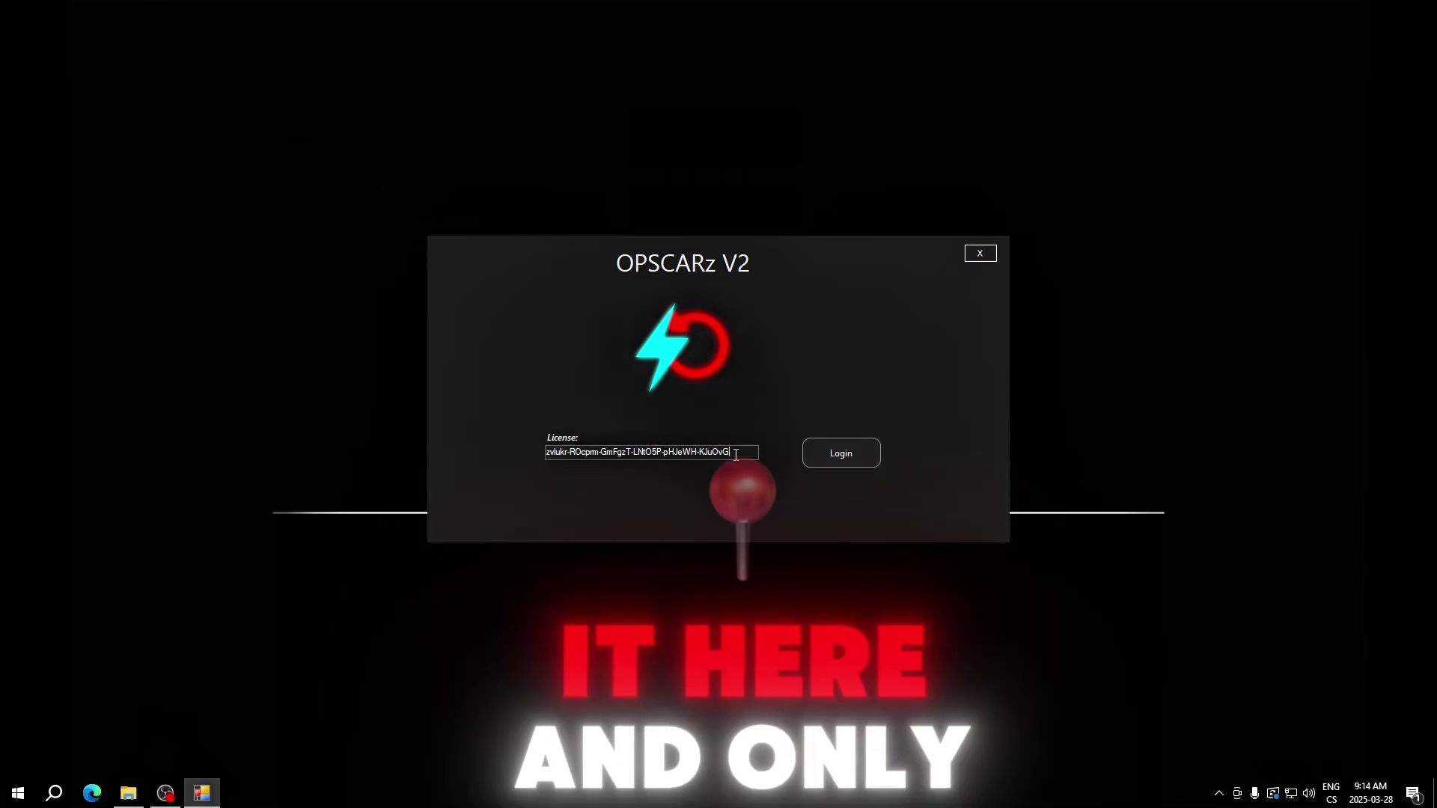
click(843, 464)
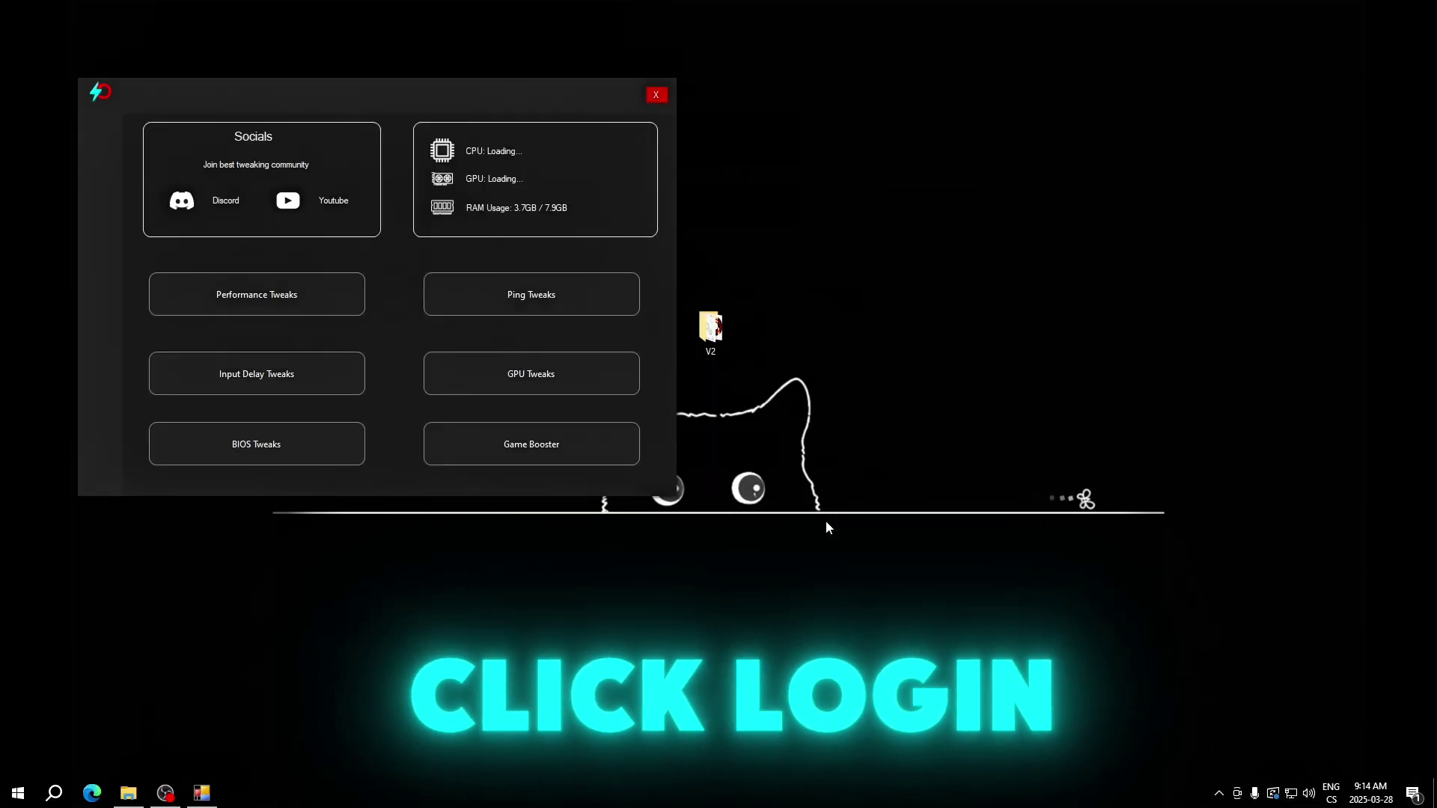
drag(383, 319, 754, 434)
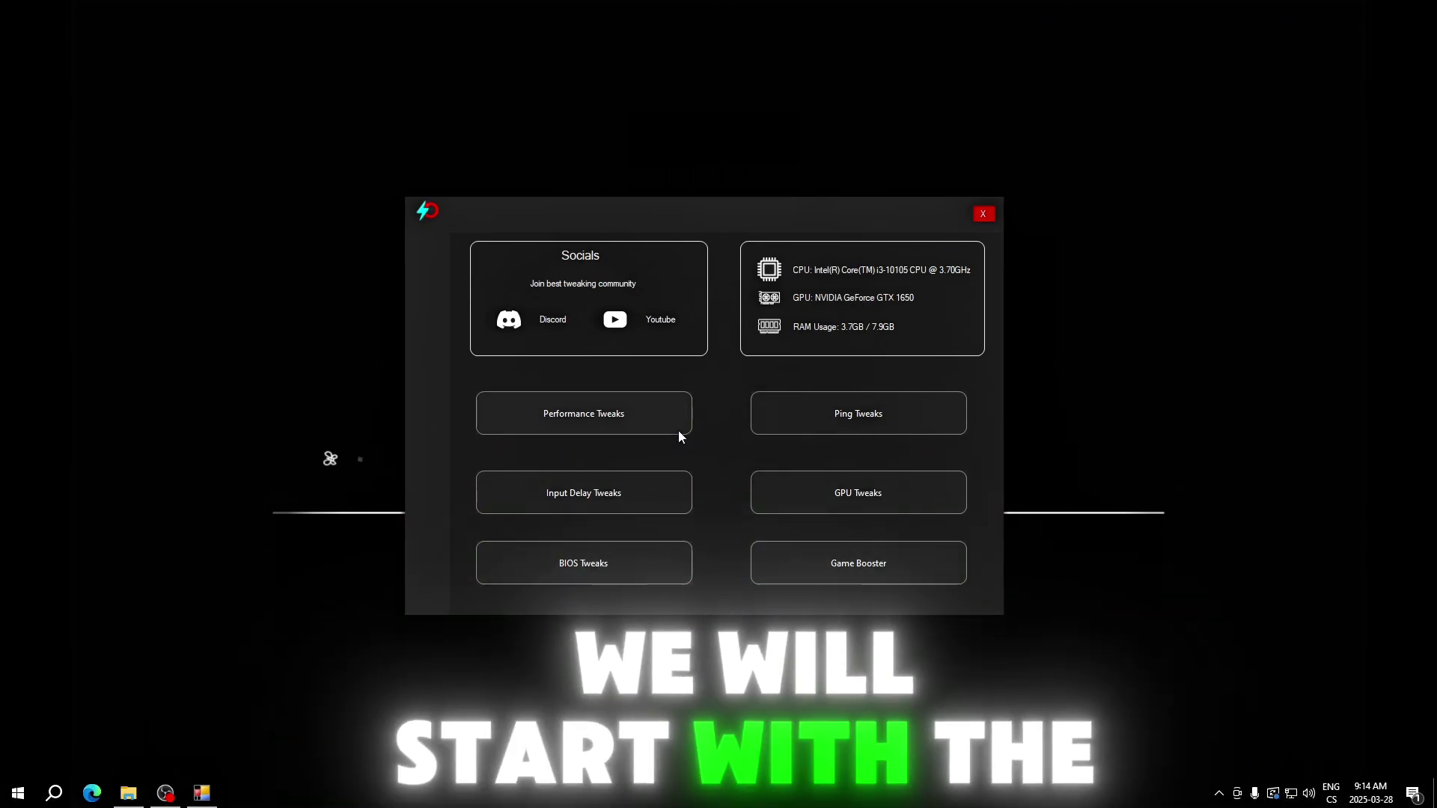
On the Performance Tweaks page, apply Veto Tweaks and then revert them to default
click(677, 428)
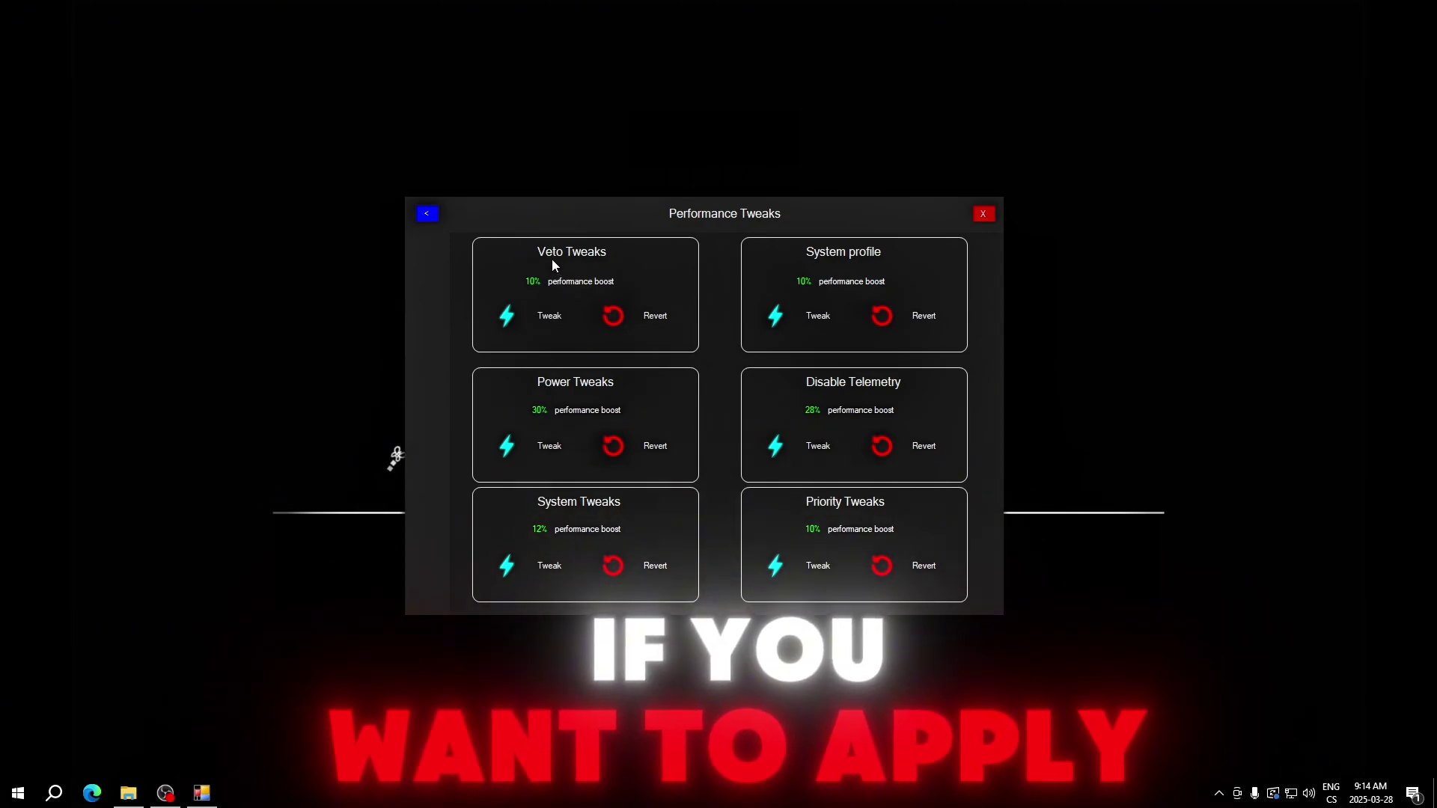
click(507, 317)
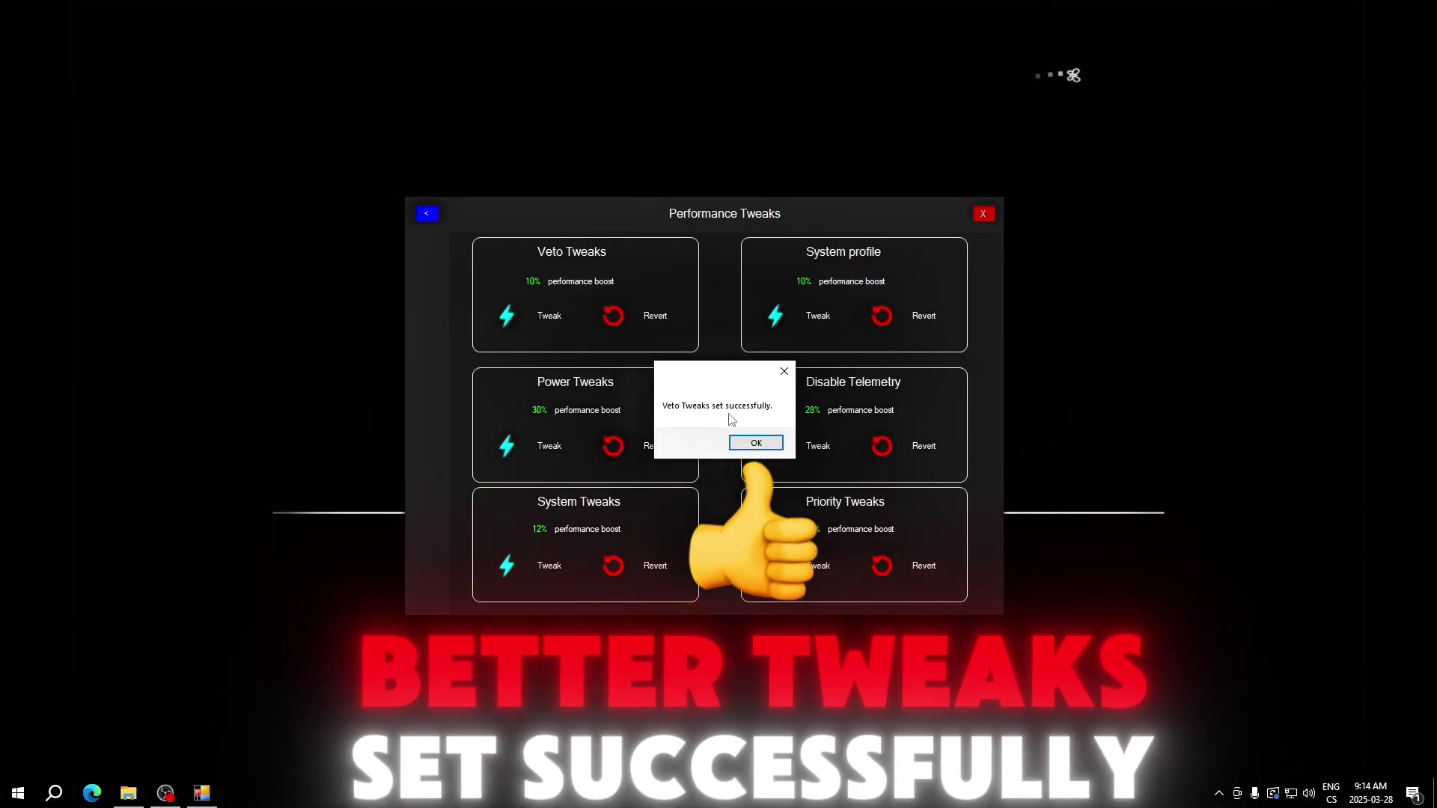
click(756, 442)
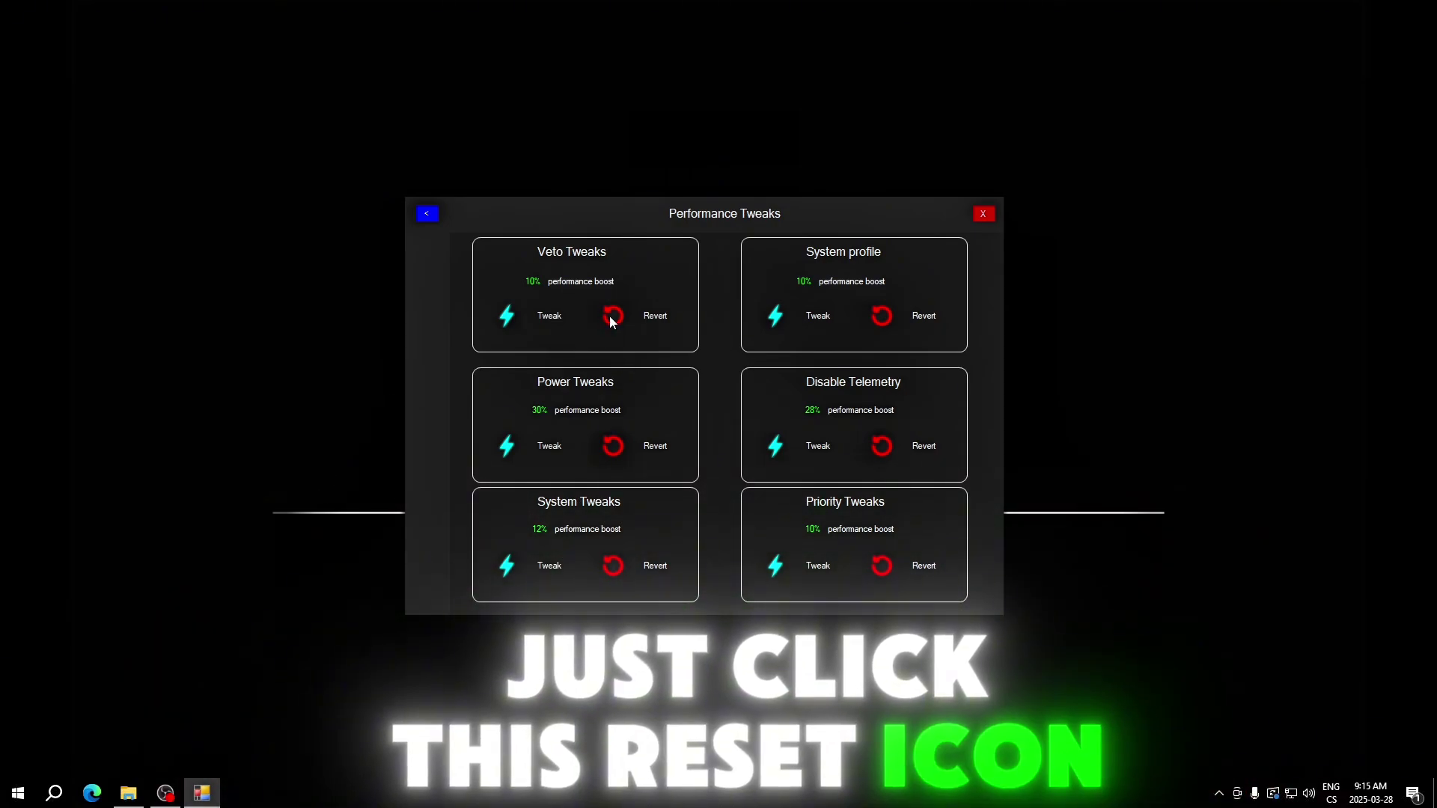
click(611, 319)
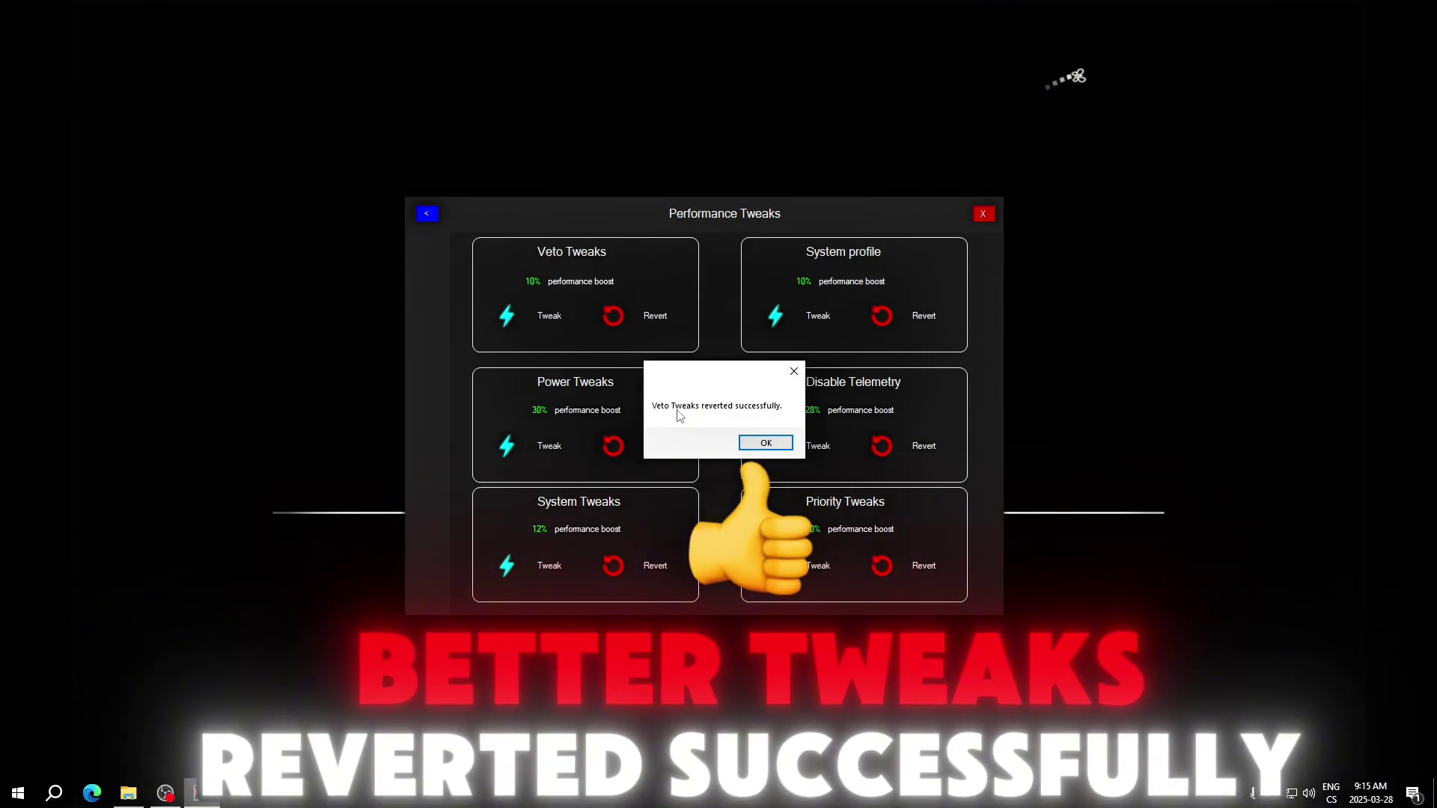
key(Return)
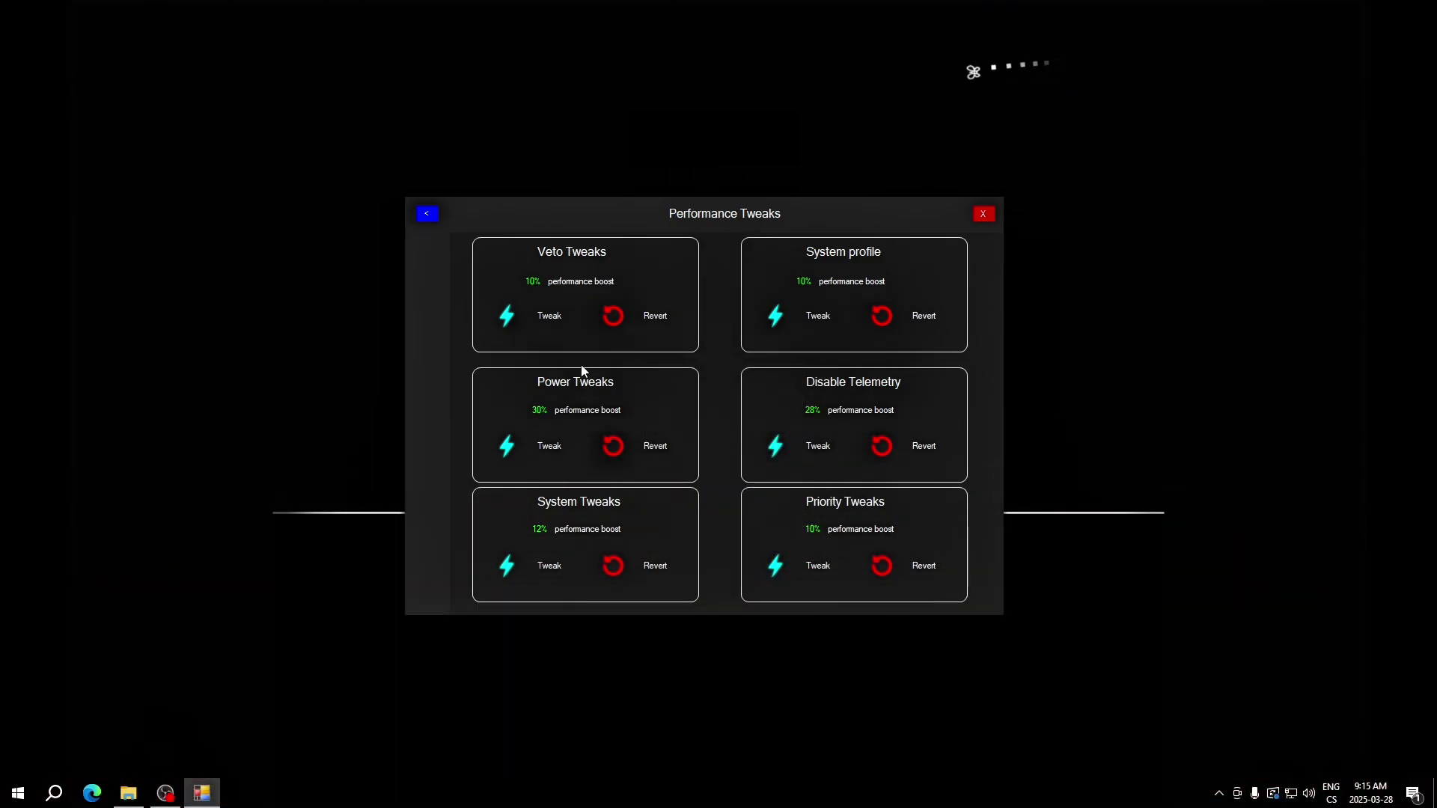
Apply the Veto, Power and System performance tweaks
click(508, 321)
click(721, 442)
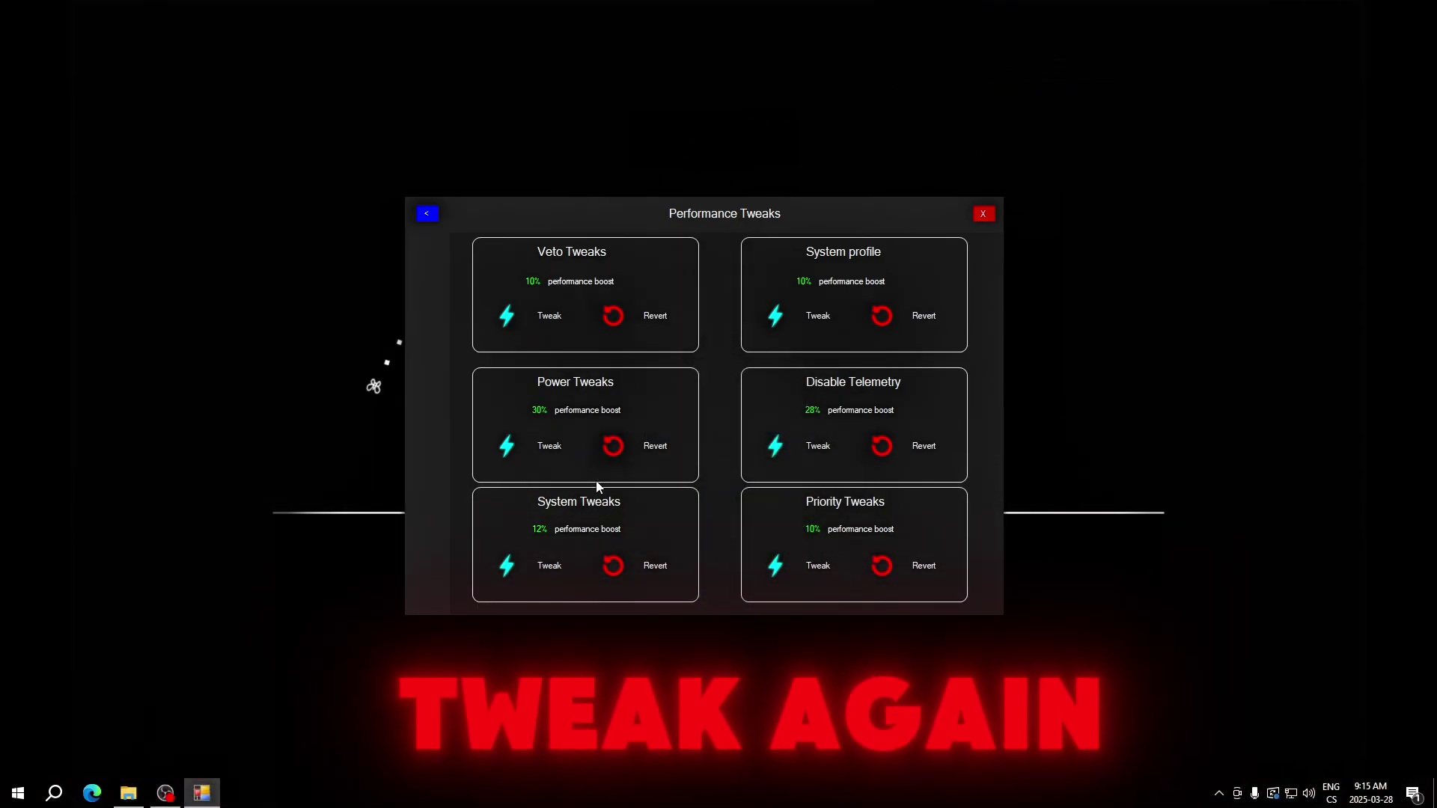
click(506, 446)
click(757, 442)
click(509, 565)
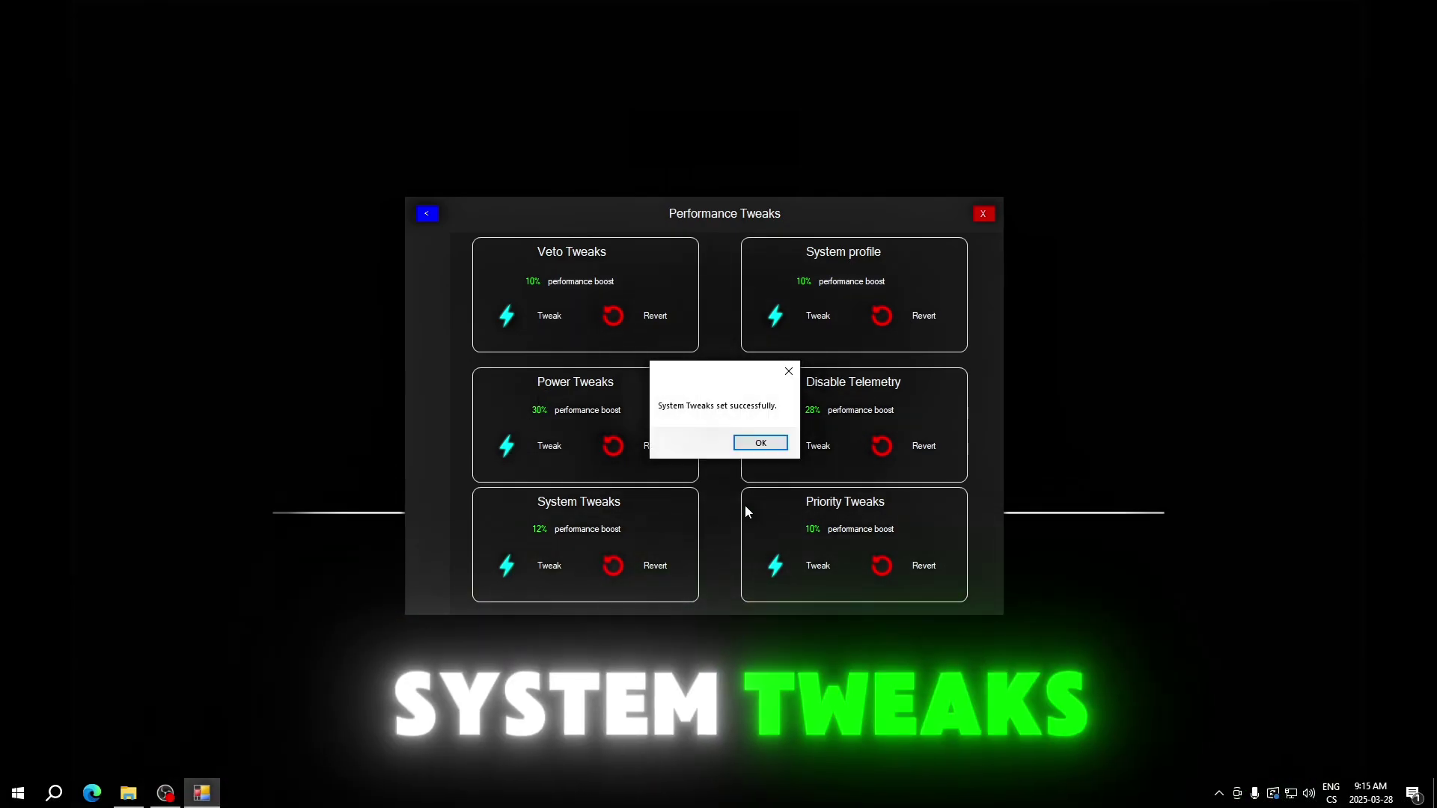
click(754, 442)
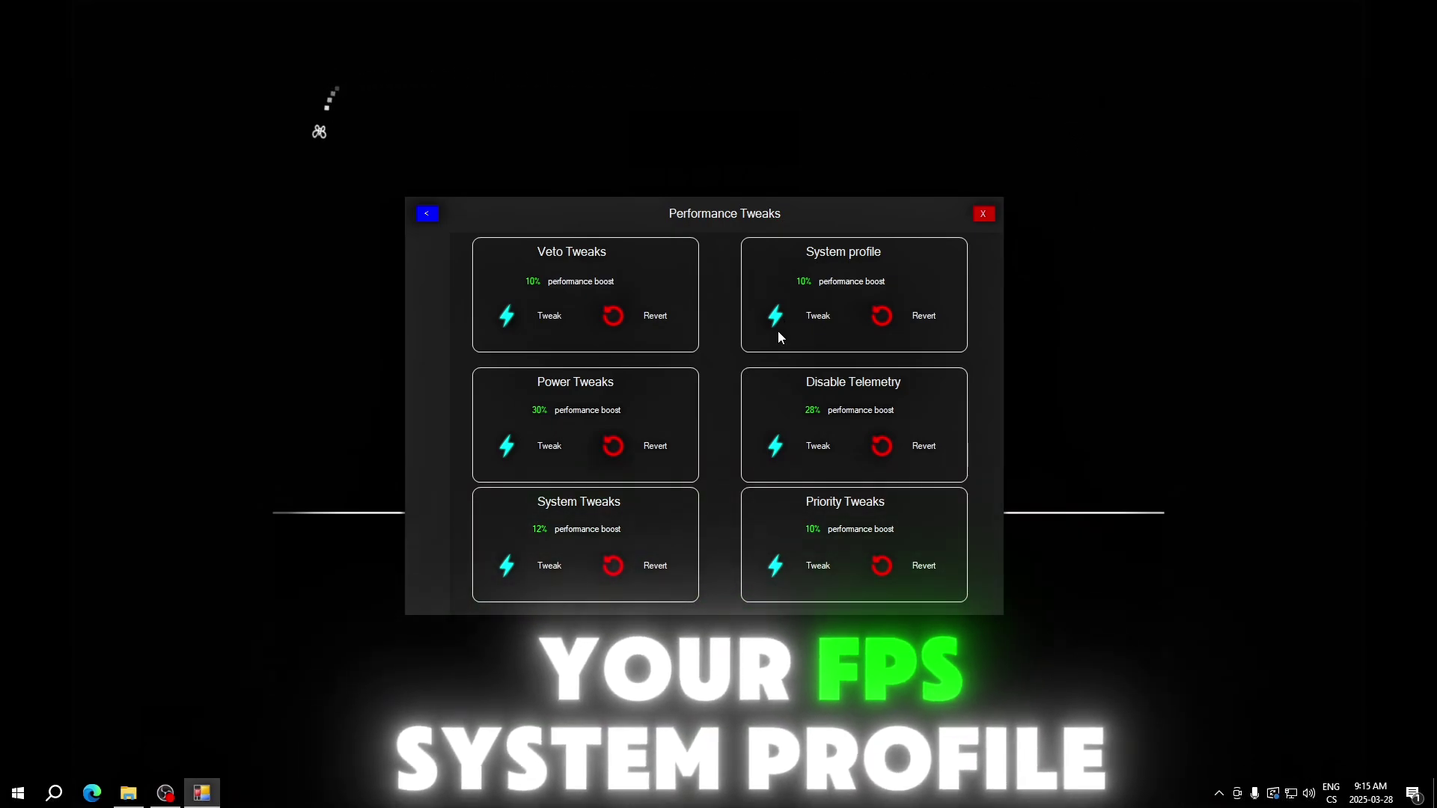
Apply the System profile tweak, disable telemetry, and apply the Priority Tweaks
click(775, 318)
click(770, 442)
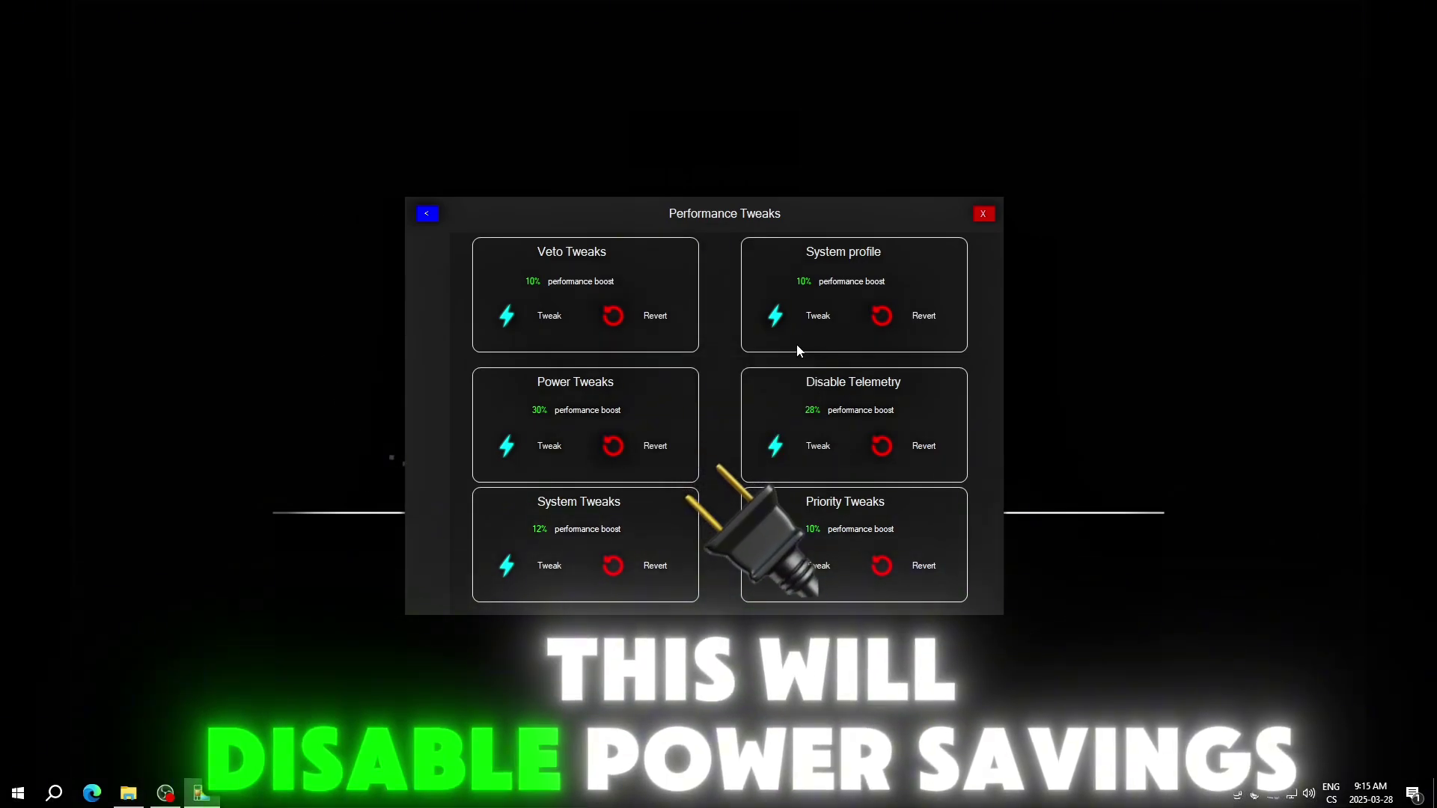
click(775, 448)
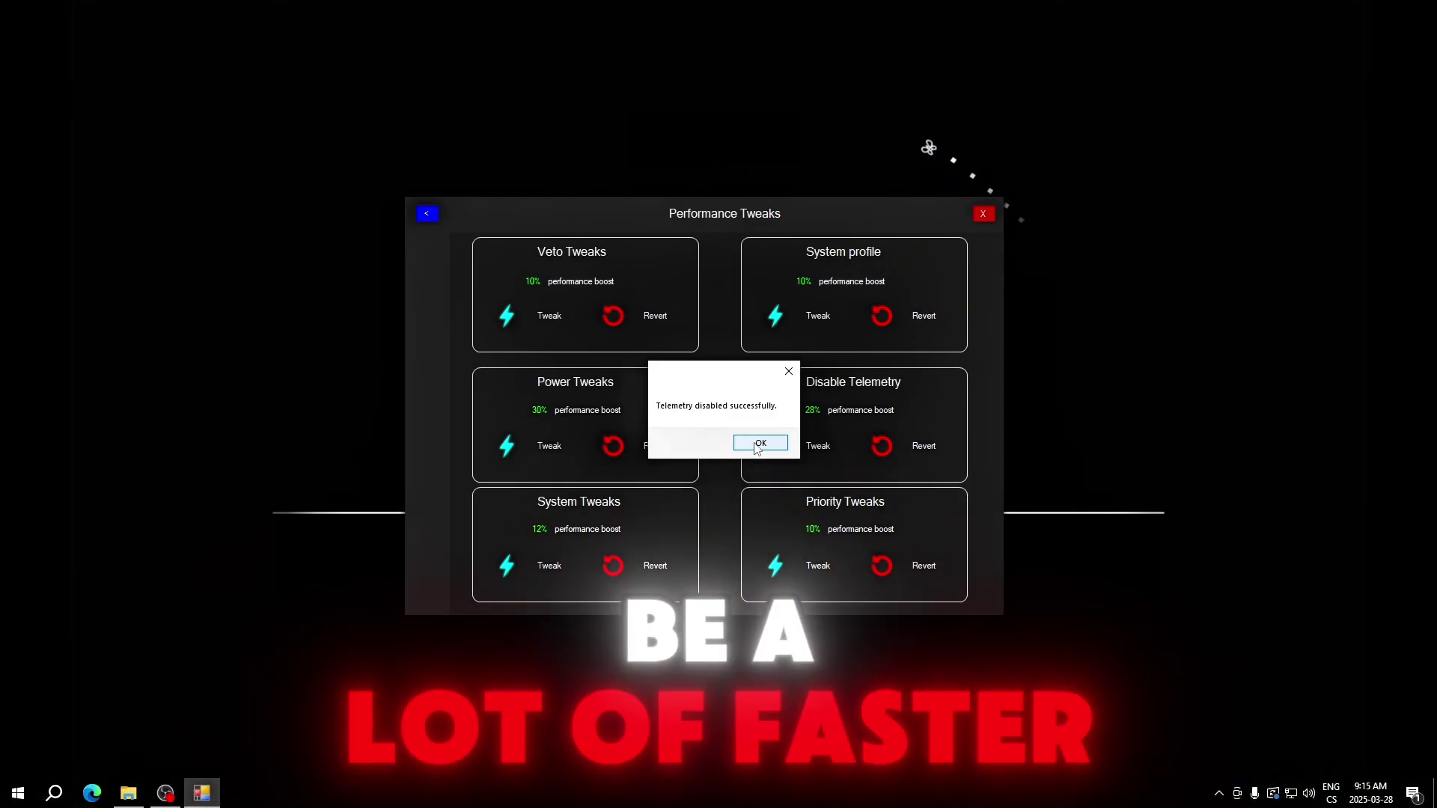
click(760, 444)
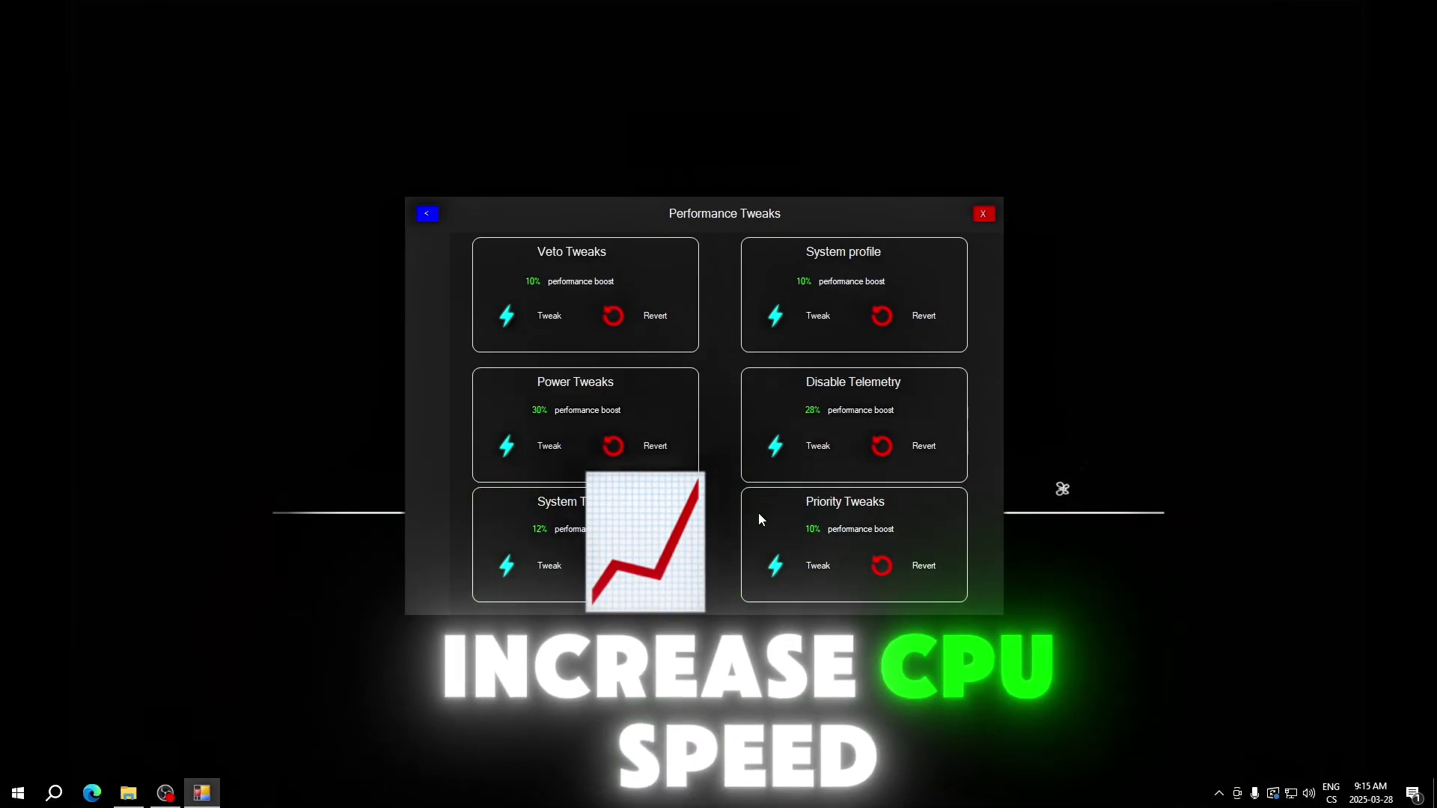
click(776, 570)
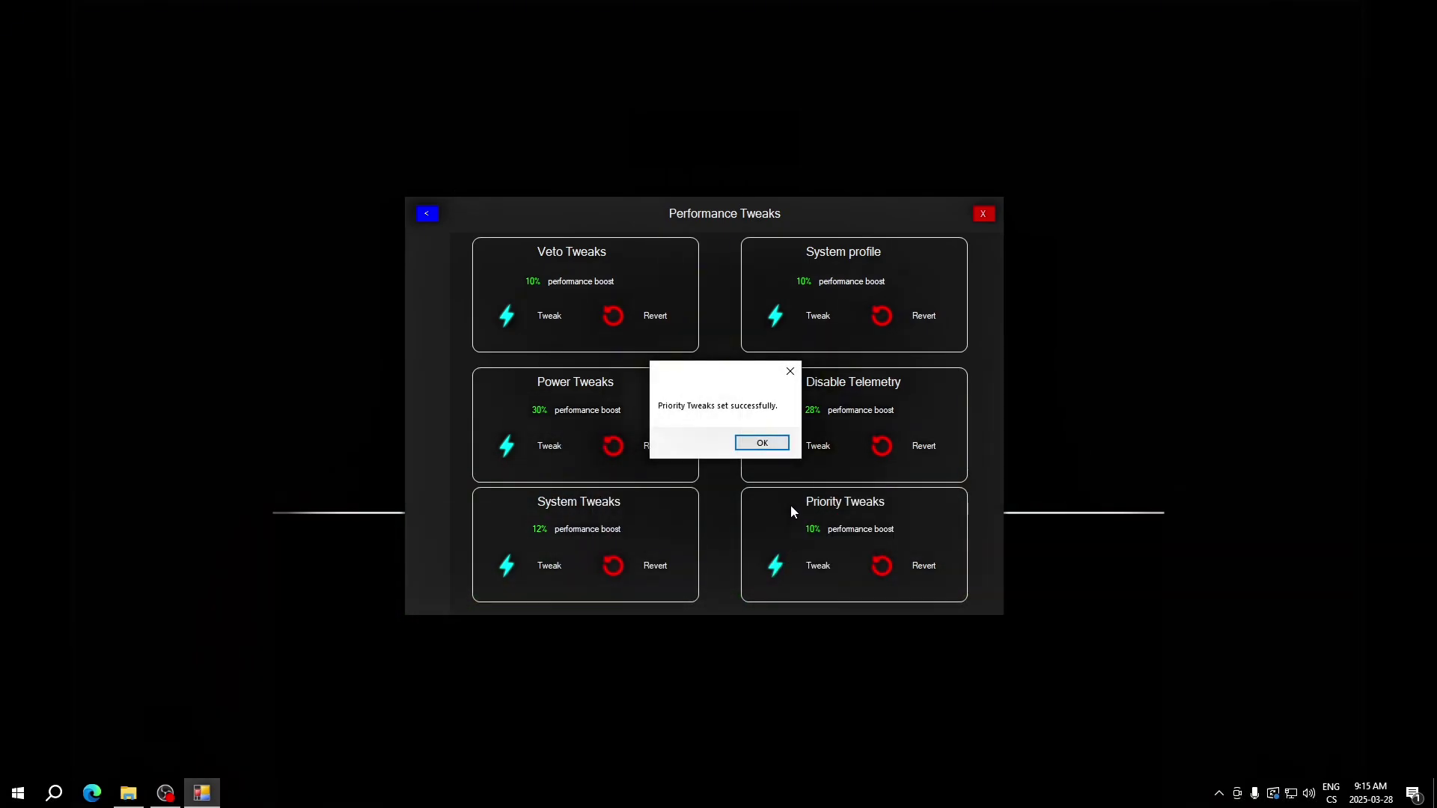
click(762, 448)
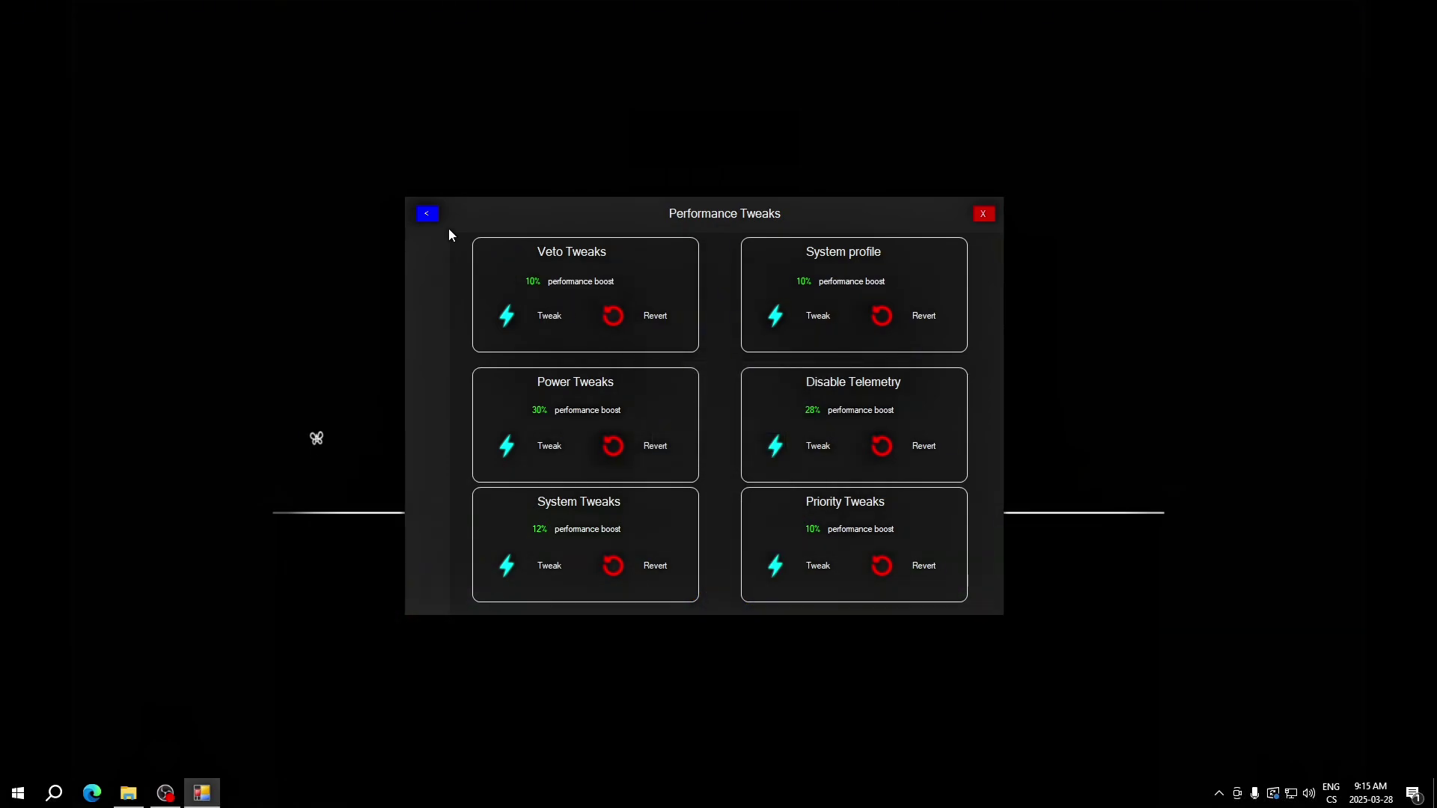
Go to the Ping Tweaks page and apply the Service Provider and Dns tweaks
click(426, 215)
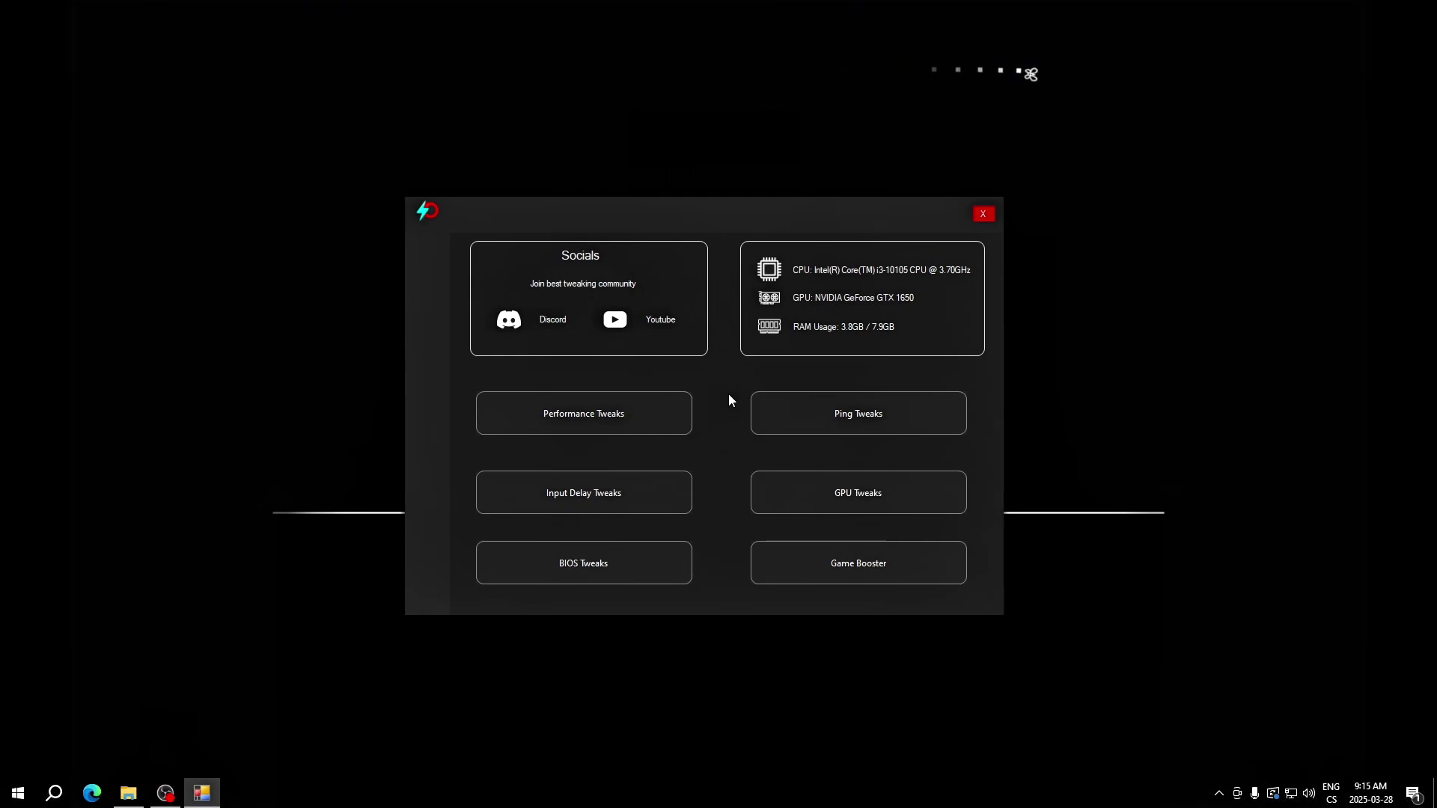
click(807, 416)
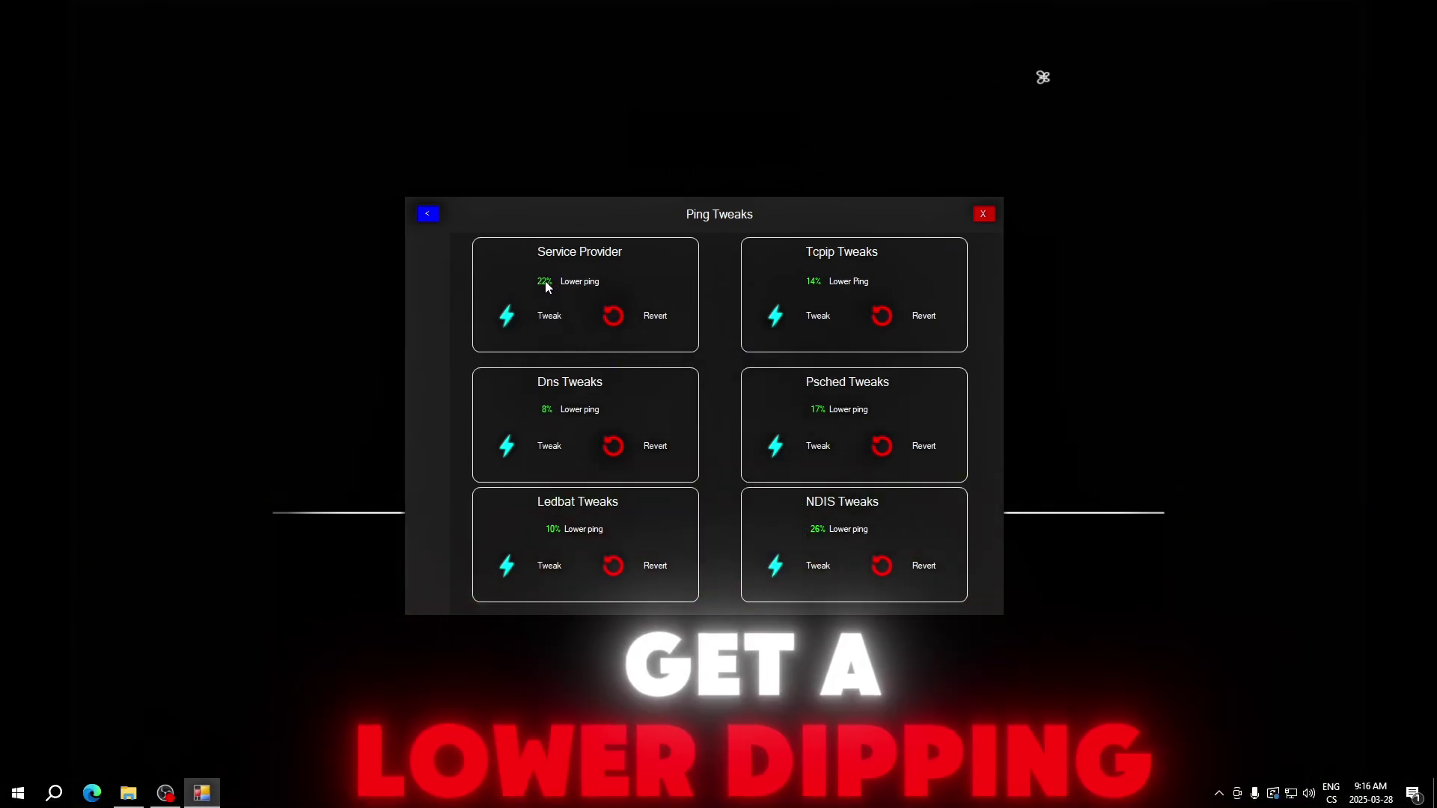
click(515, 310)
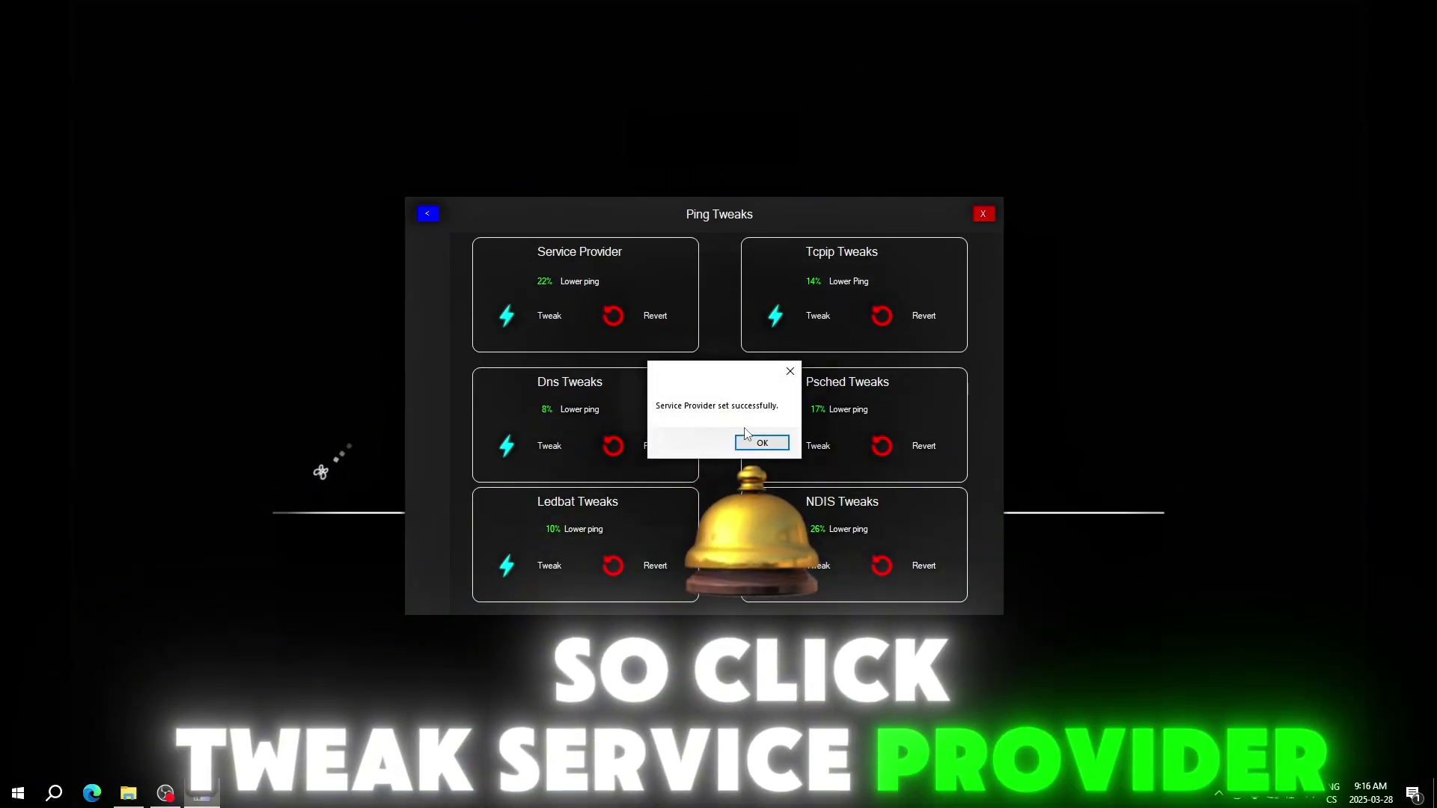
click(749, 442)
click(554, 453)
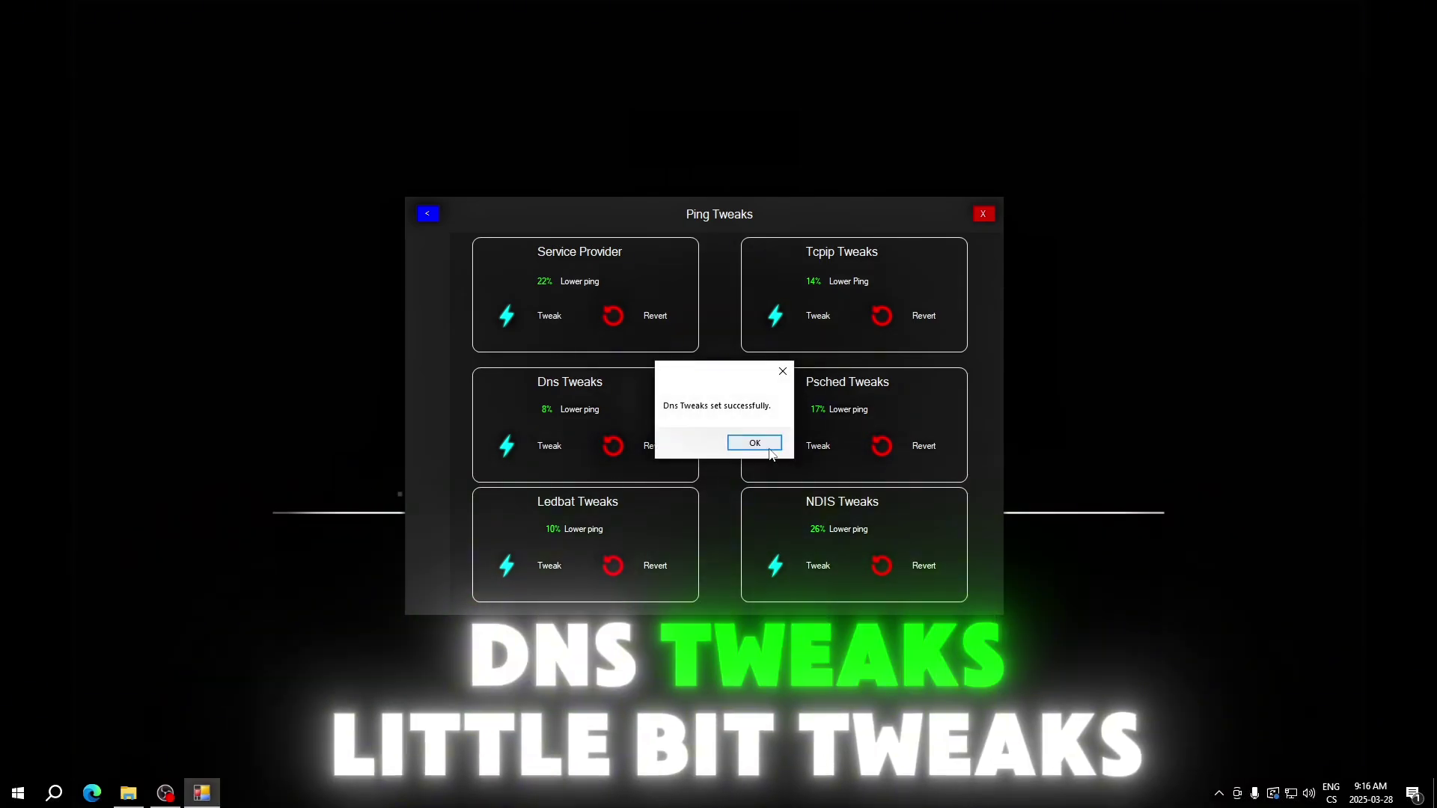
click(756, 444)
Apply the Ledbat and Tcpip ping tweaks
click(512, 566)
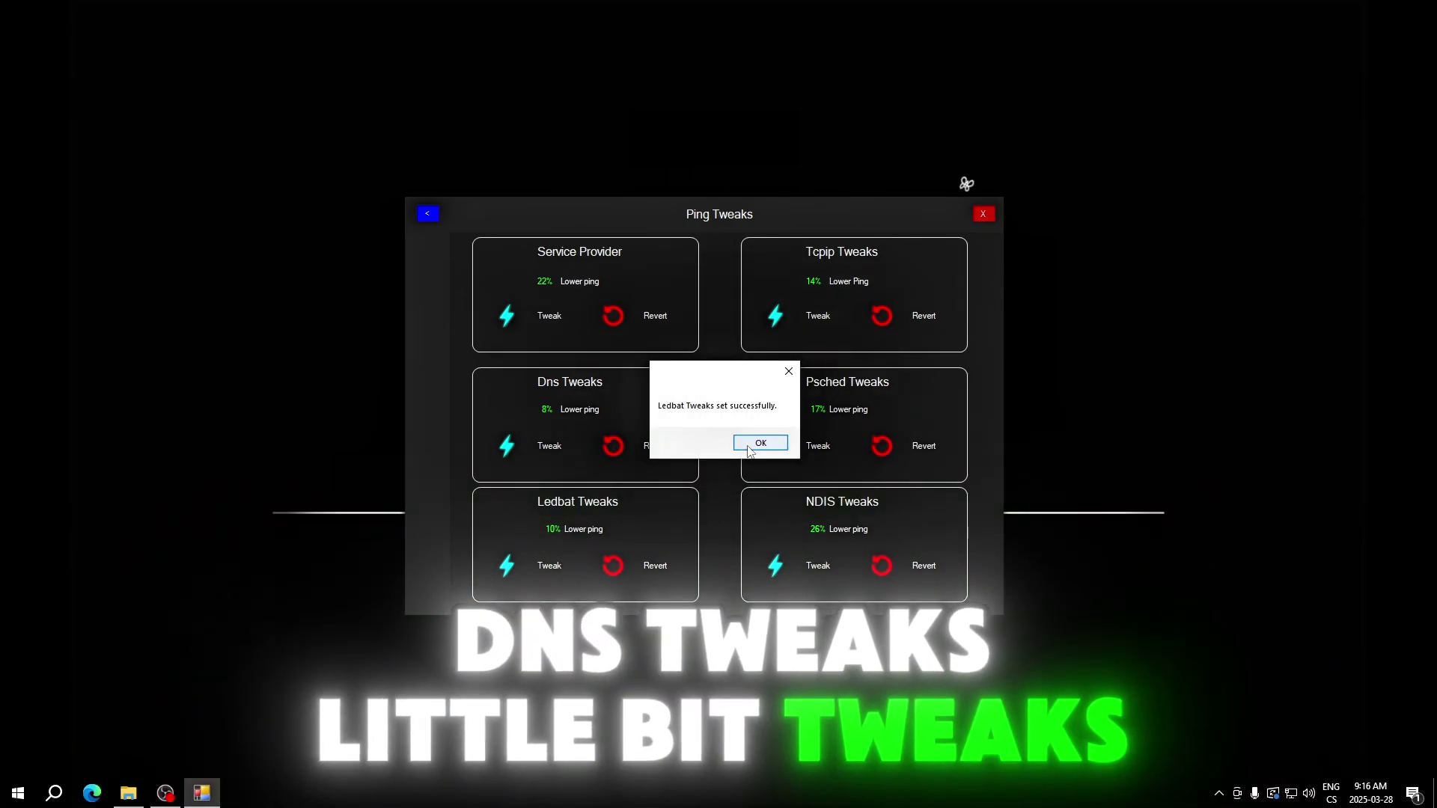
click(749, 448)
click(773, 321)
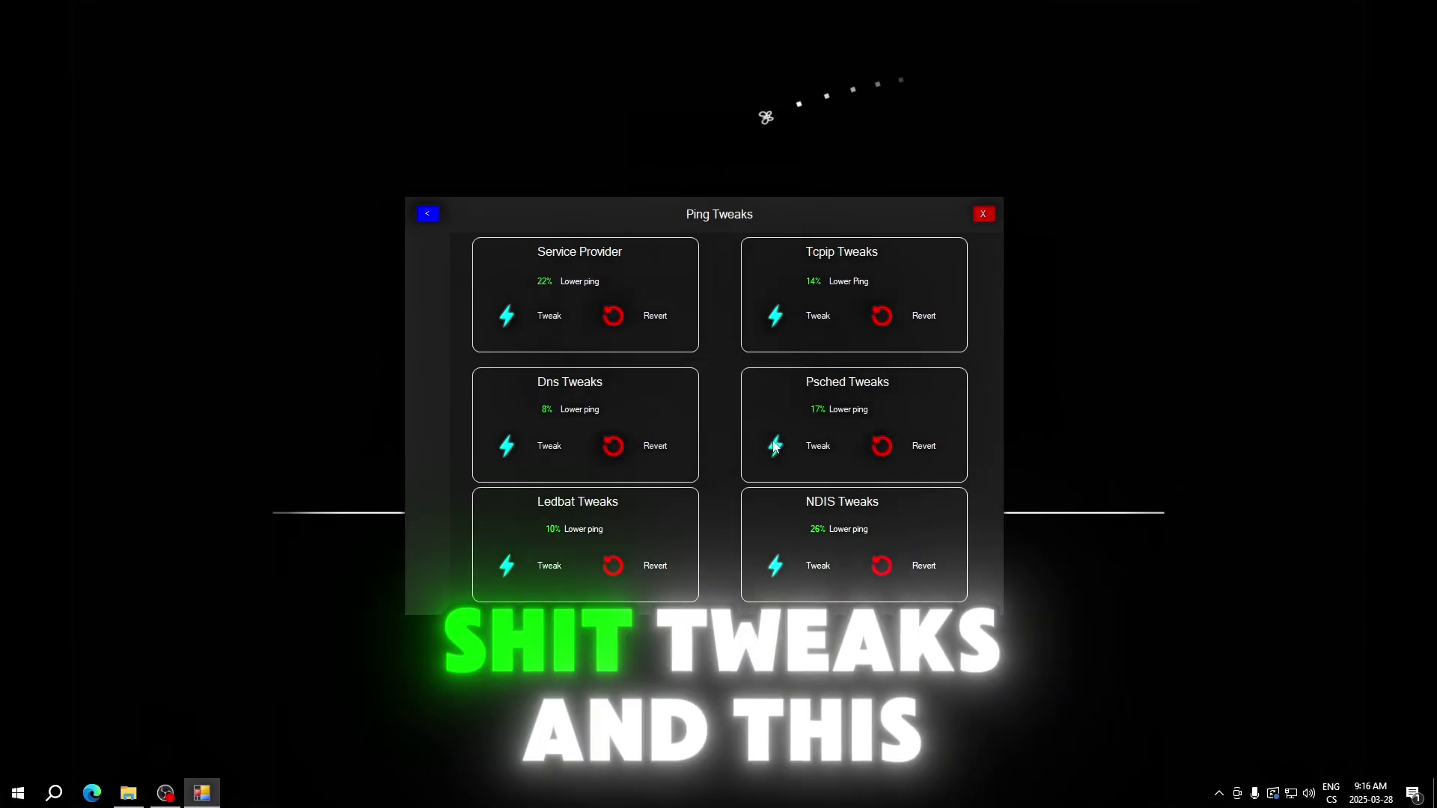
Apply the Psched and NDIS ping tweaks, confirming each success message
click(775, 447)
click(762, 442)
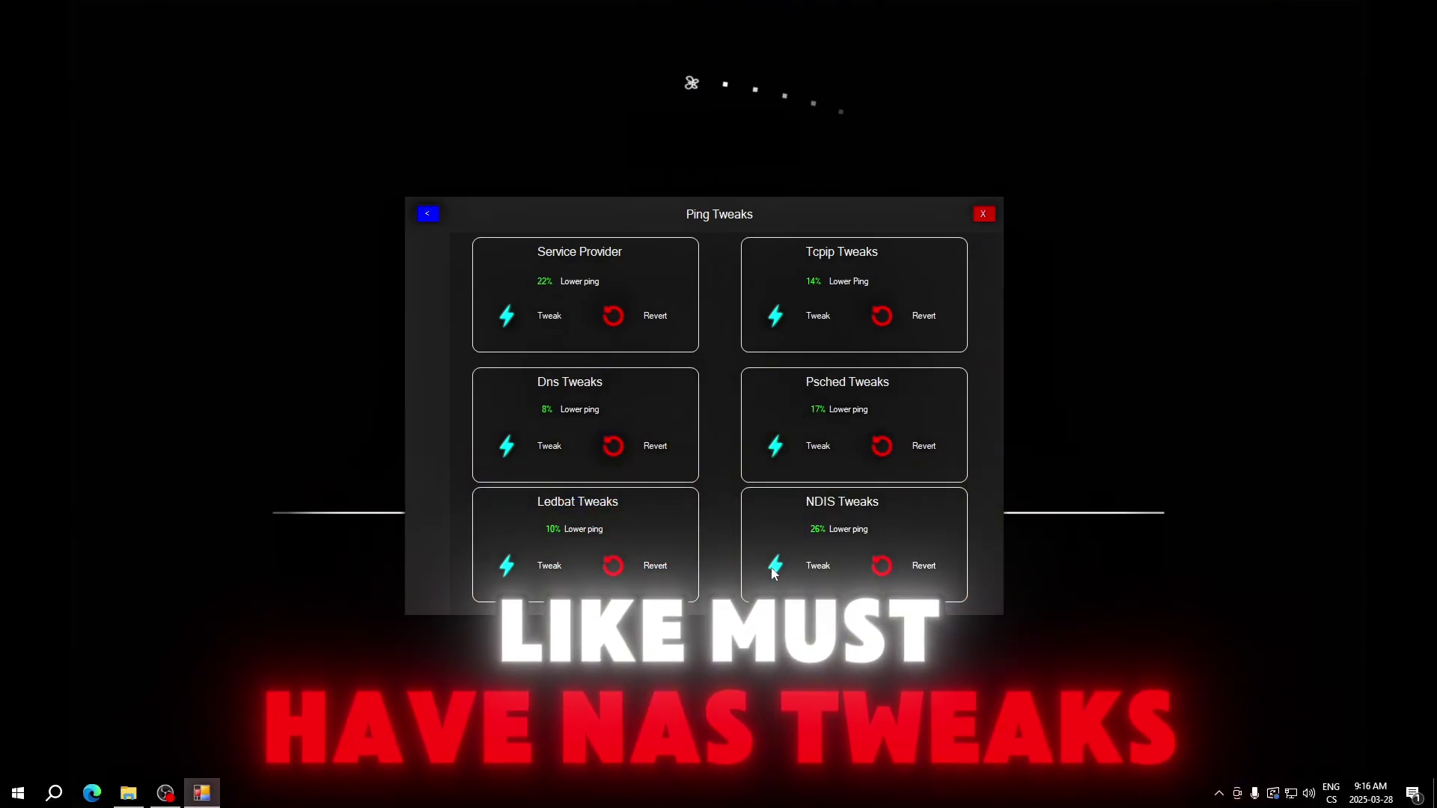
click(777, 564)
click(755, 448)
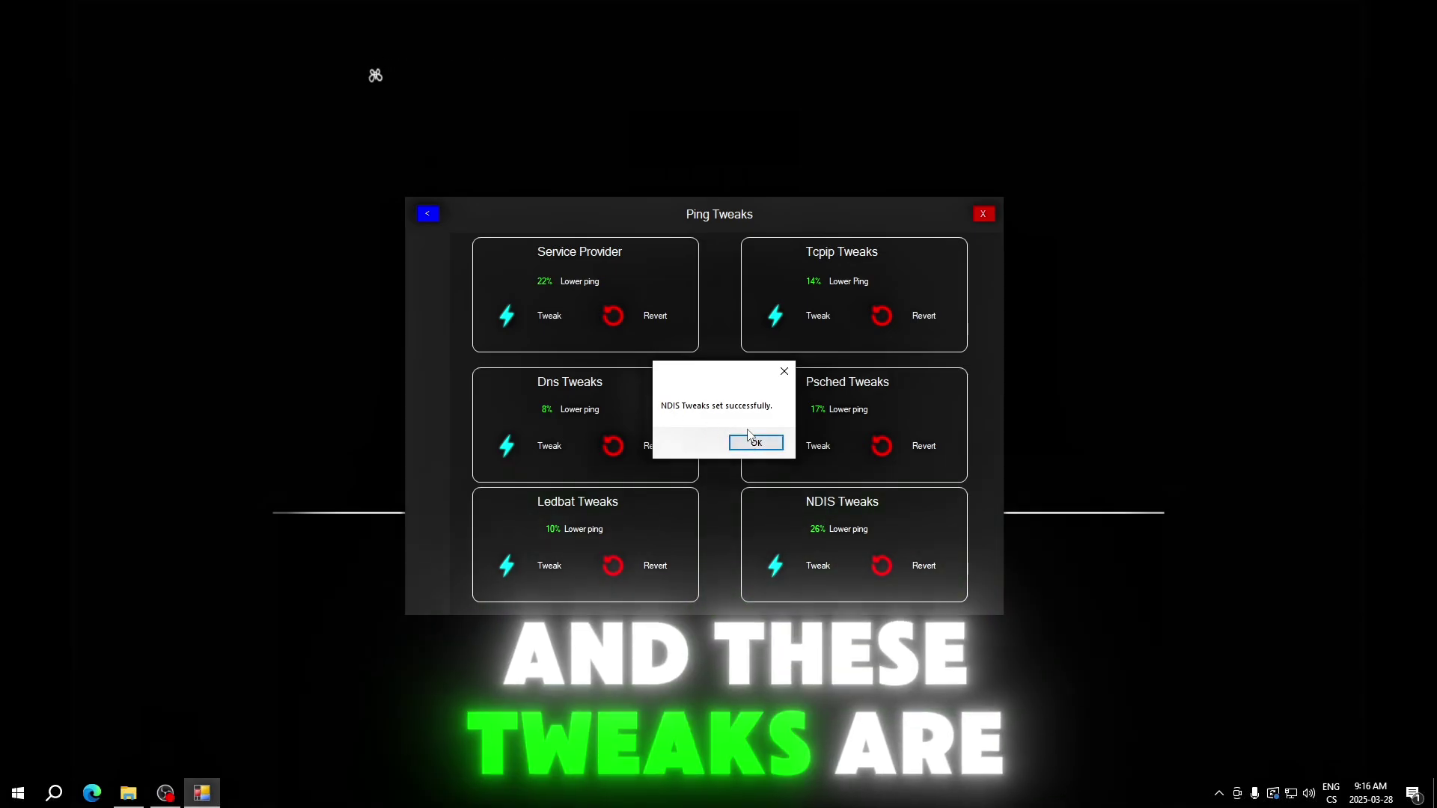
From the main menu, open Input Delay Tweaks and apply the Mouse and MouHid tweaks
click(427, 217)
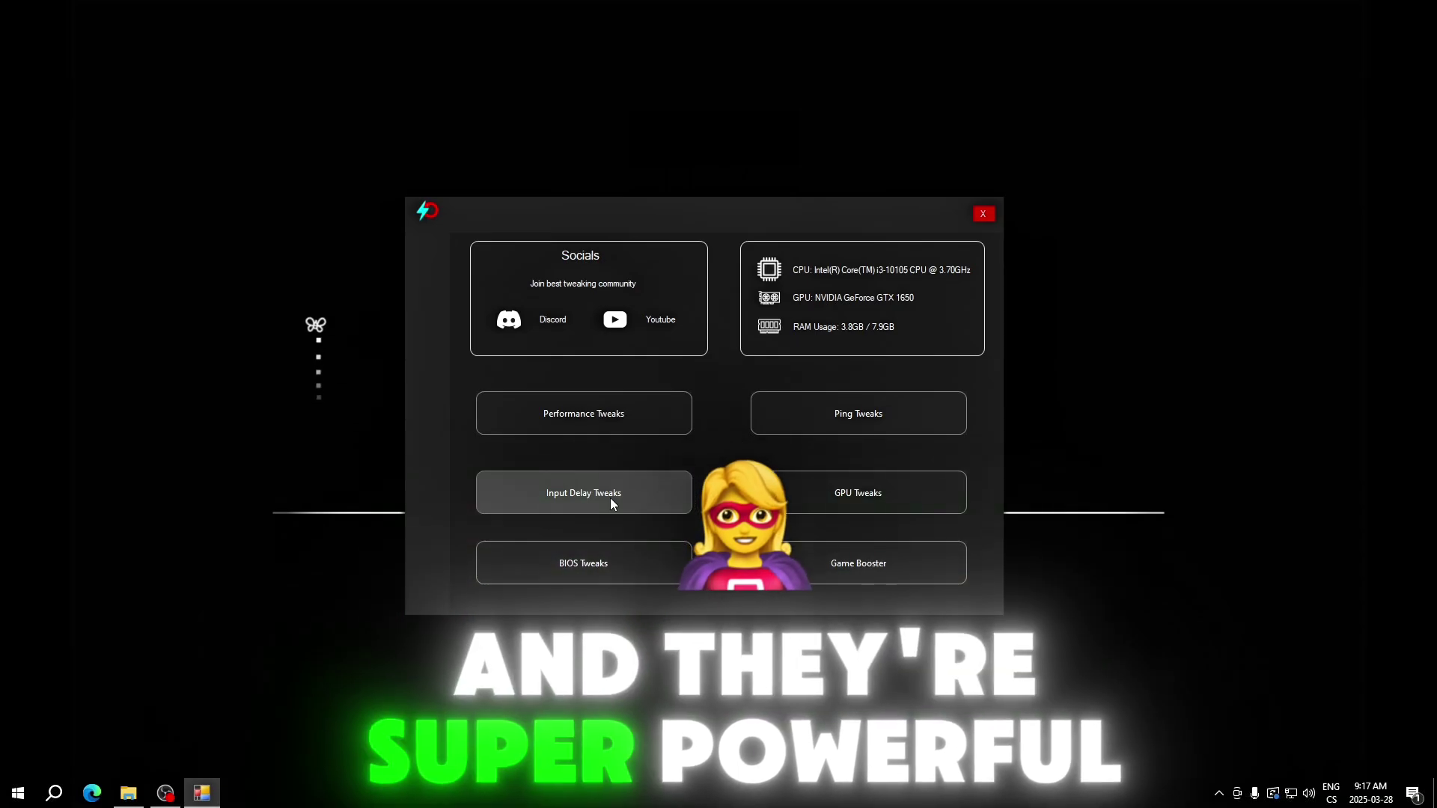
click(610, 499)
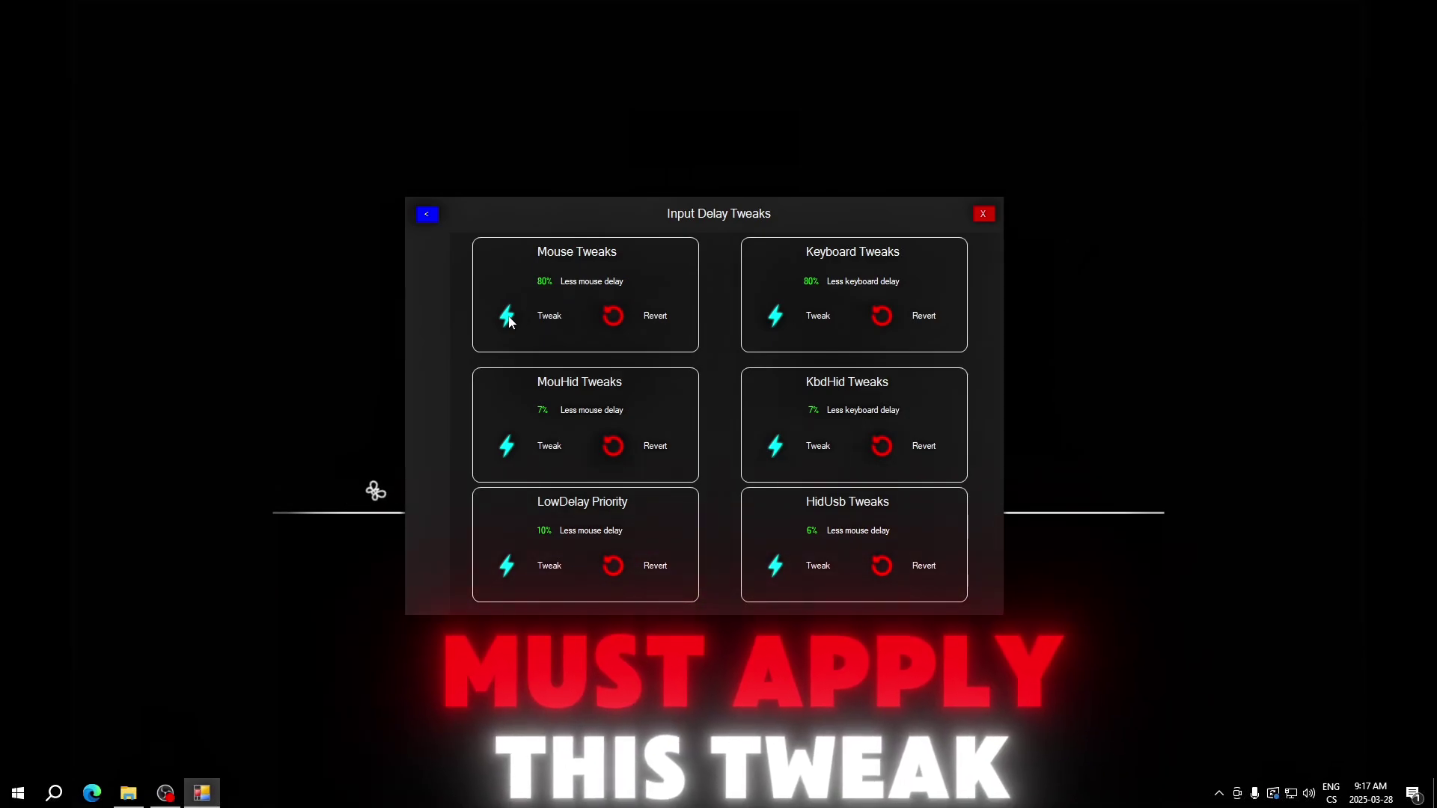
click(508, 322)
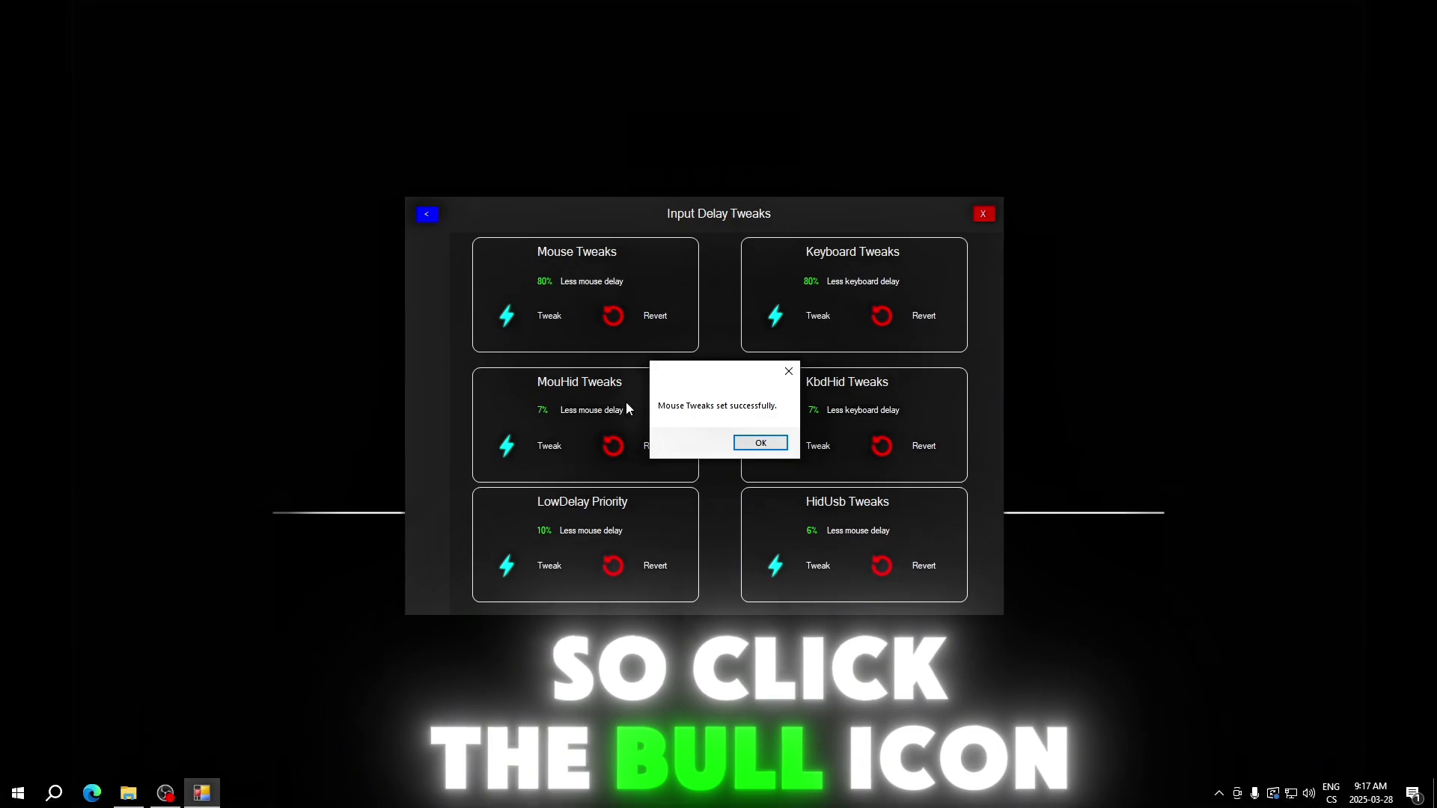
click(760, 442)
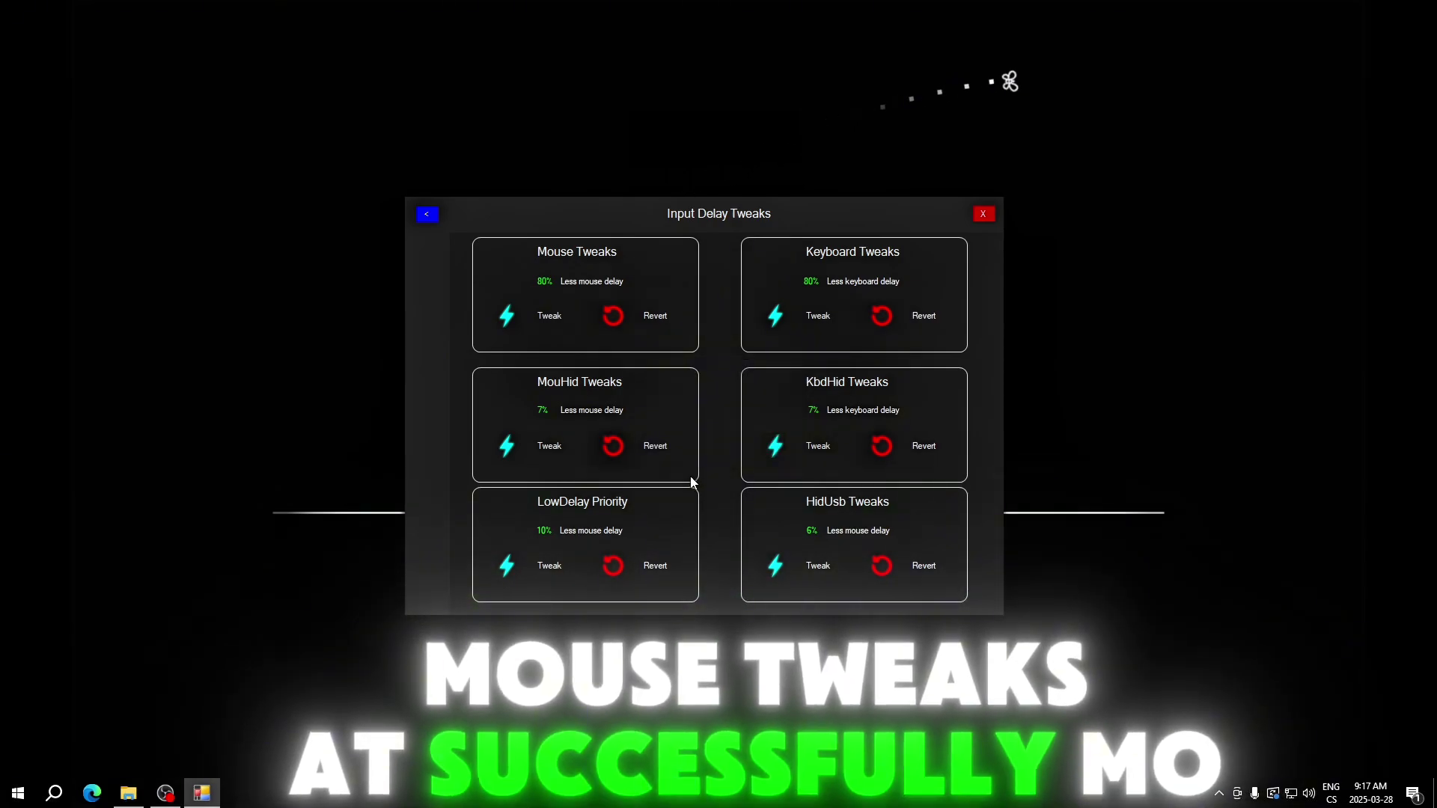
click(518, 443)
click(765, 443)
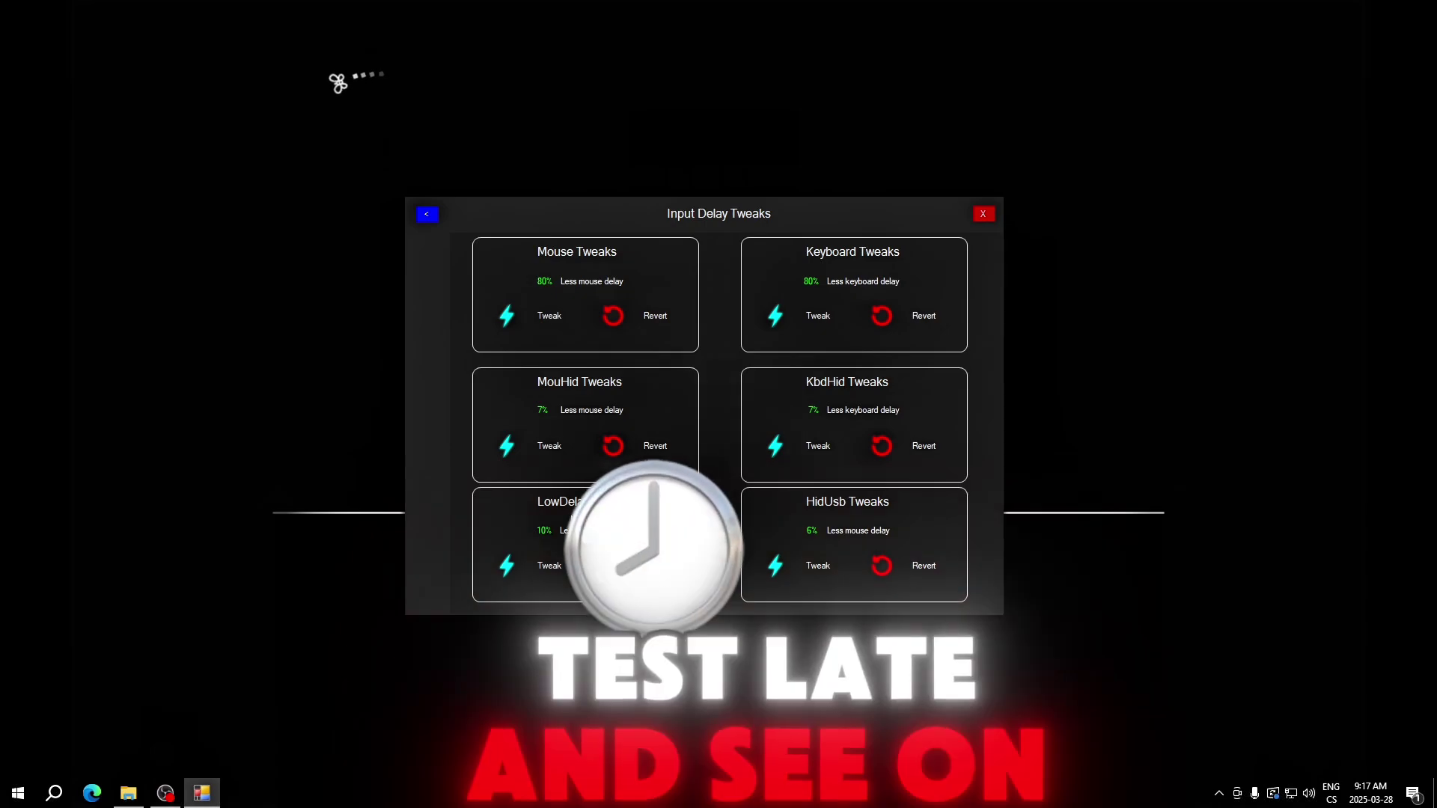
Apply the LowDelay Priority tweak, revert it, then apply it again
click(583, 565)
click(769, 442)
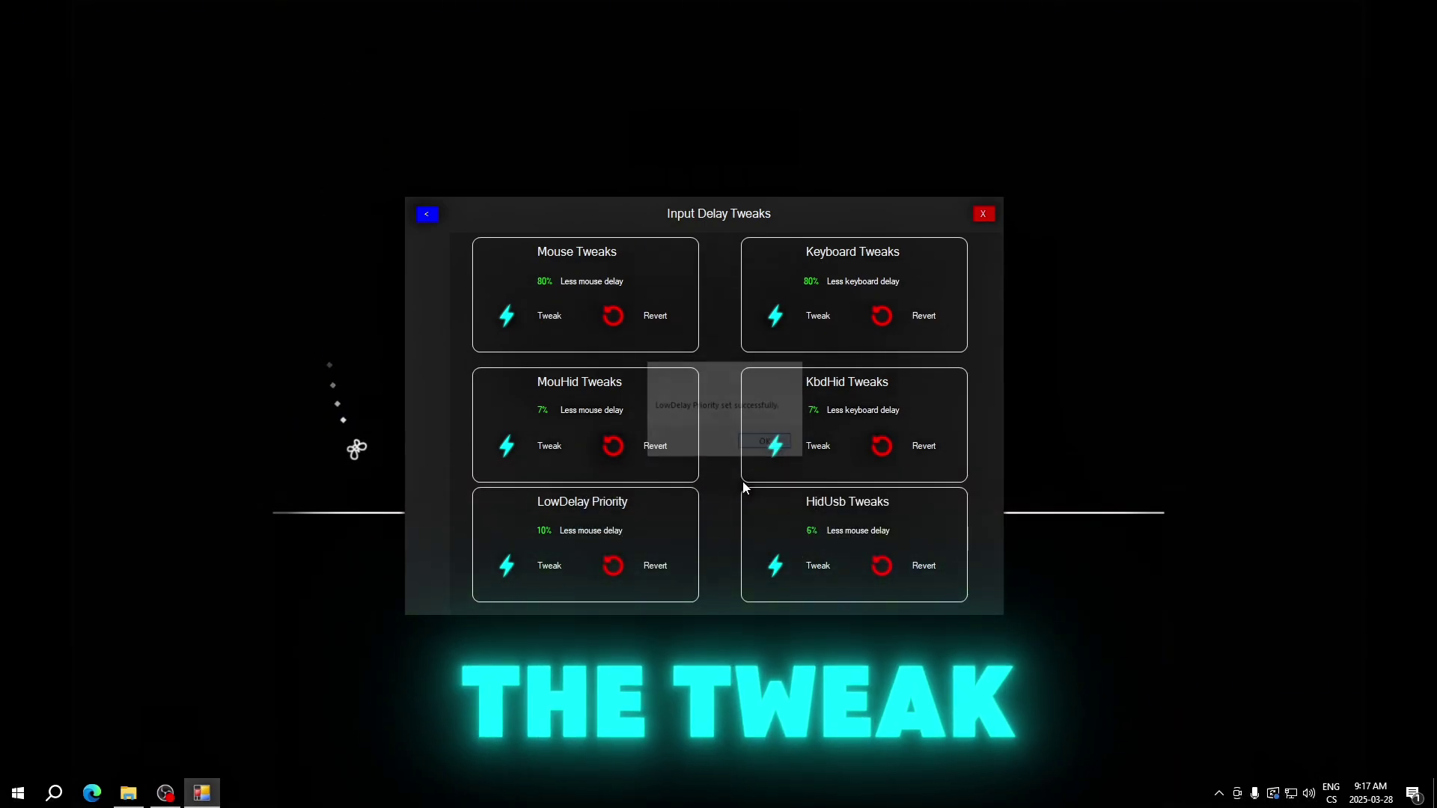
click(613, 567)
click(771, 442)
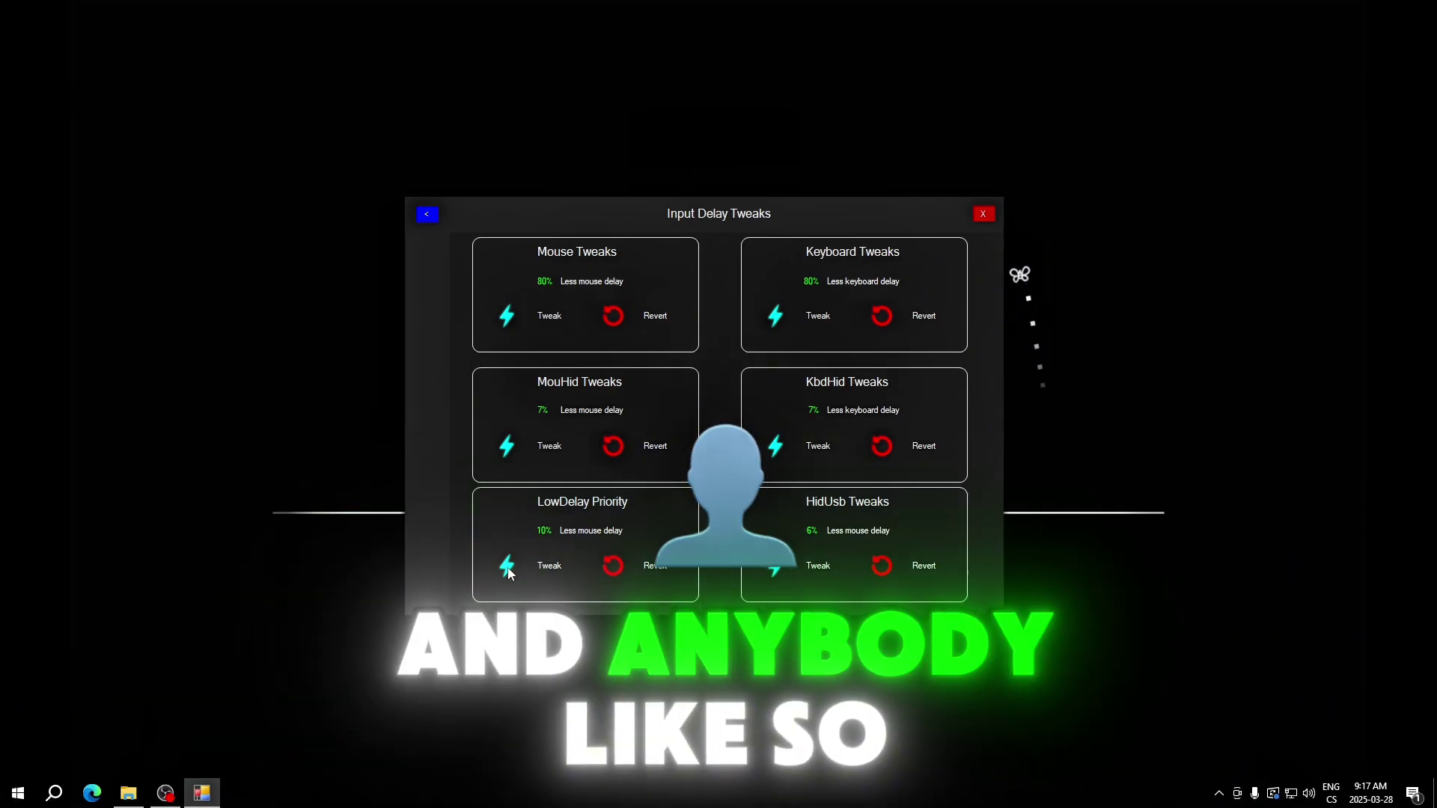
click(508, 568)
click(769, 443)
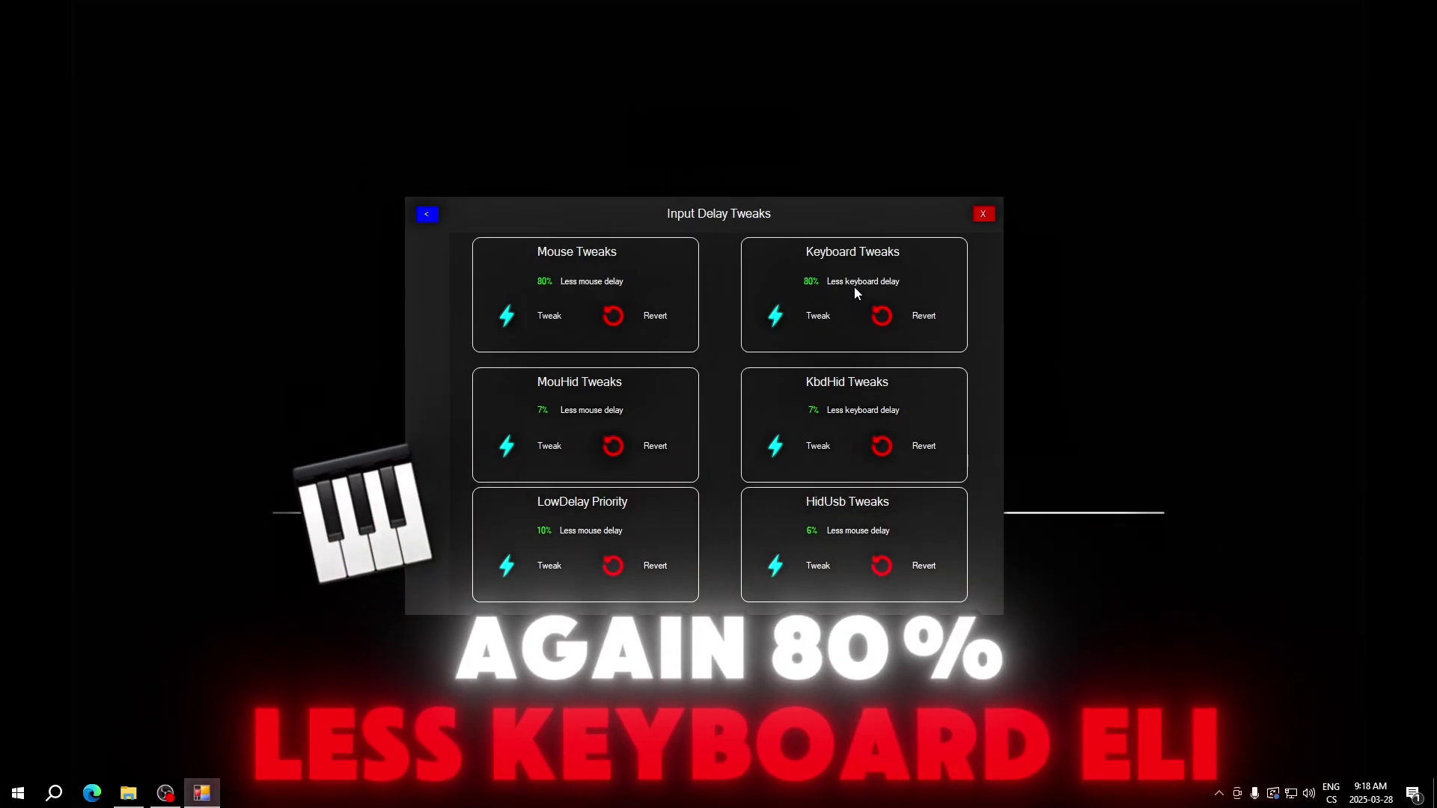
Apply the Keyboard, KbdHid and HidUsb tweaks, then return to the main menu
click(777, 315)
click(767, 443)
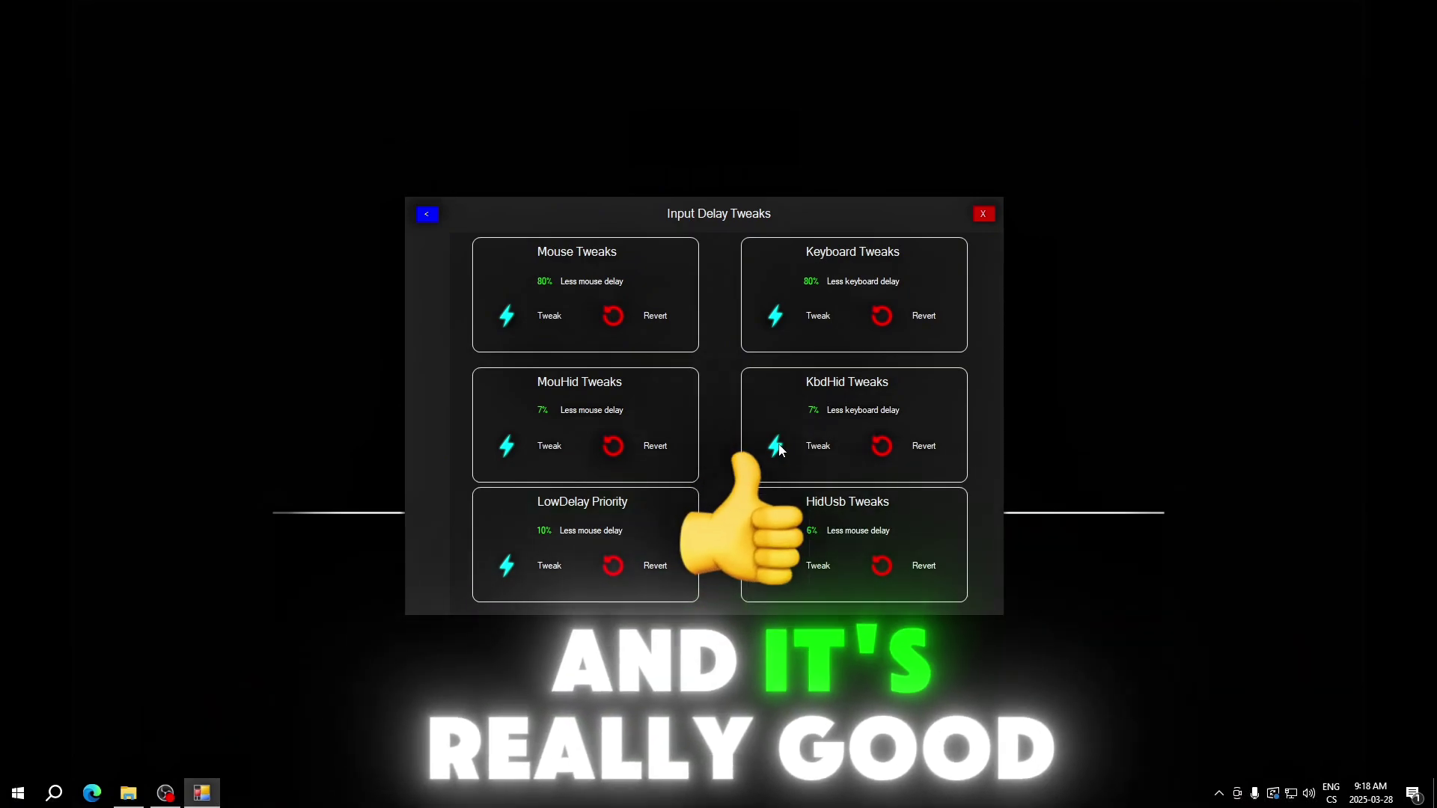
click(779, 449)
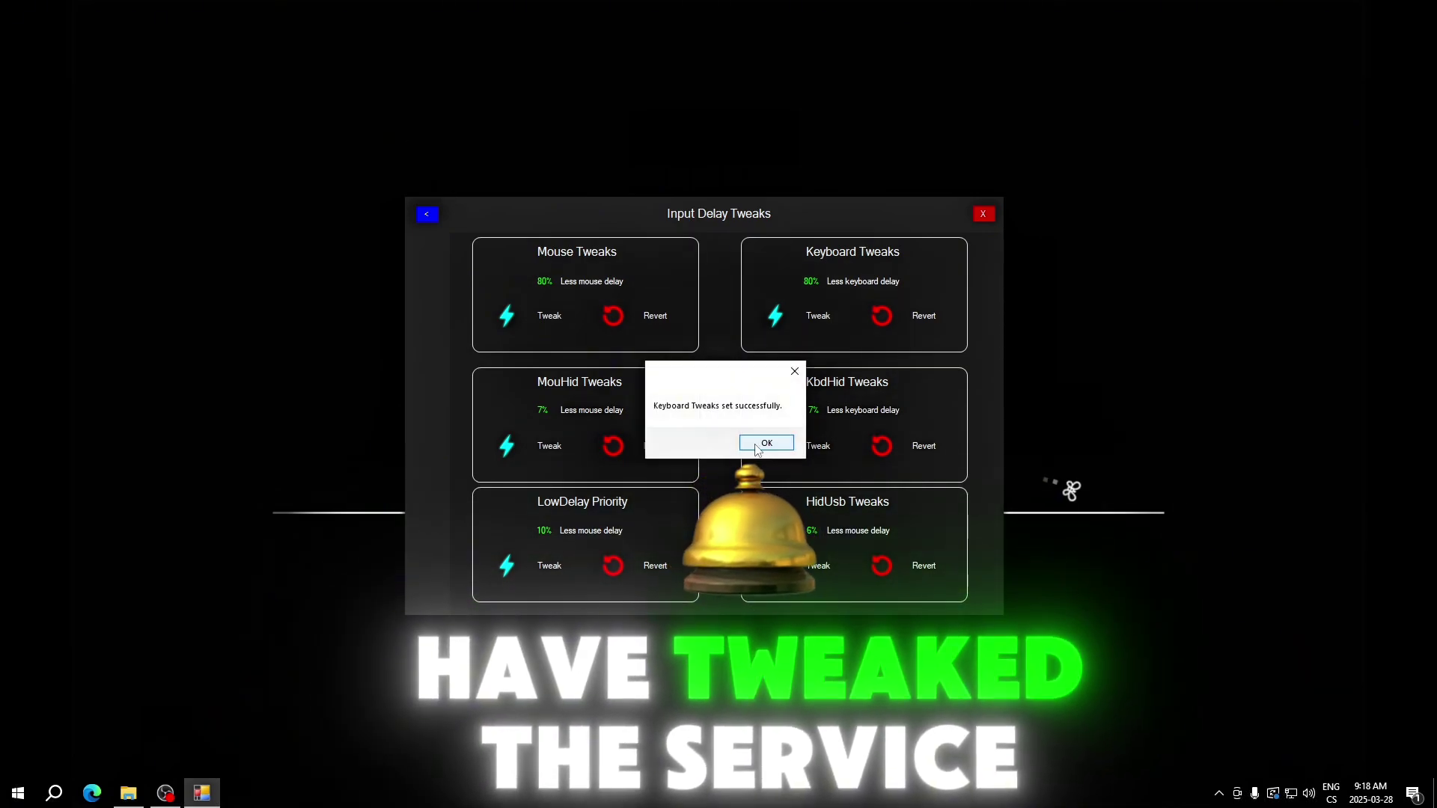
click(771, 443)
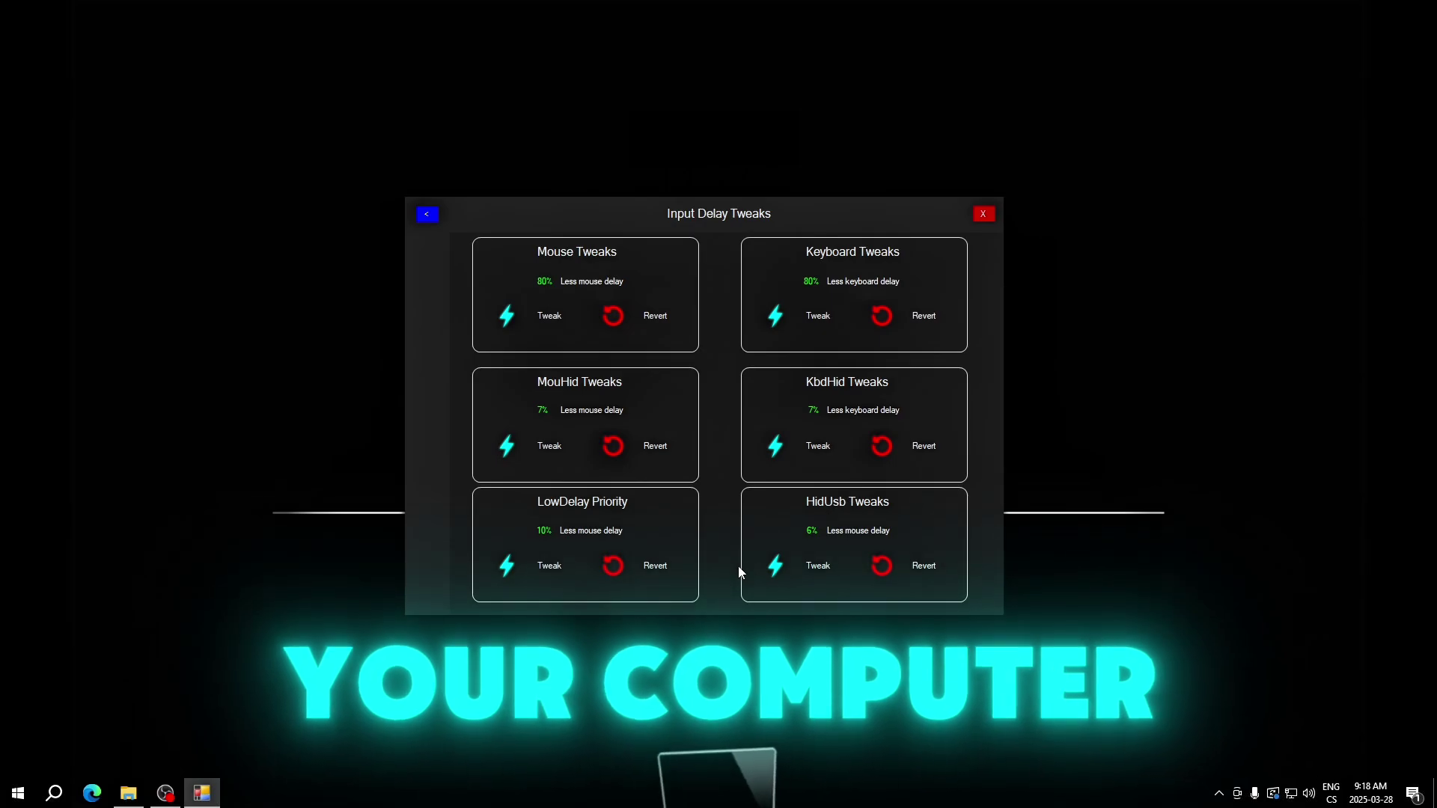
click(777, 569)
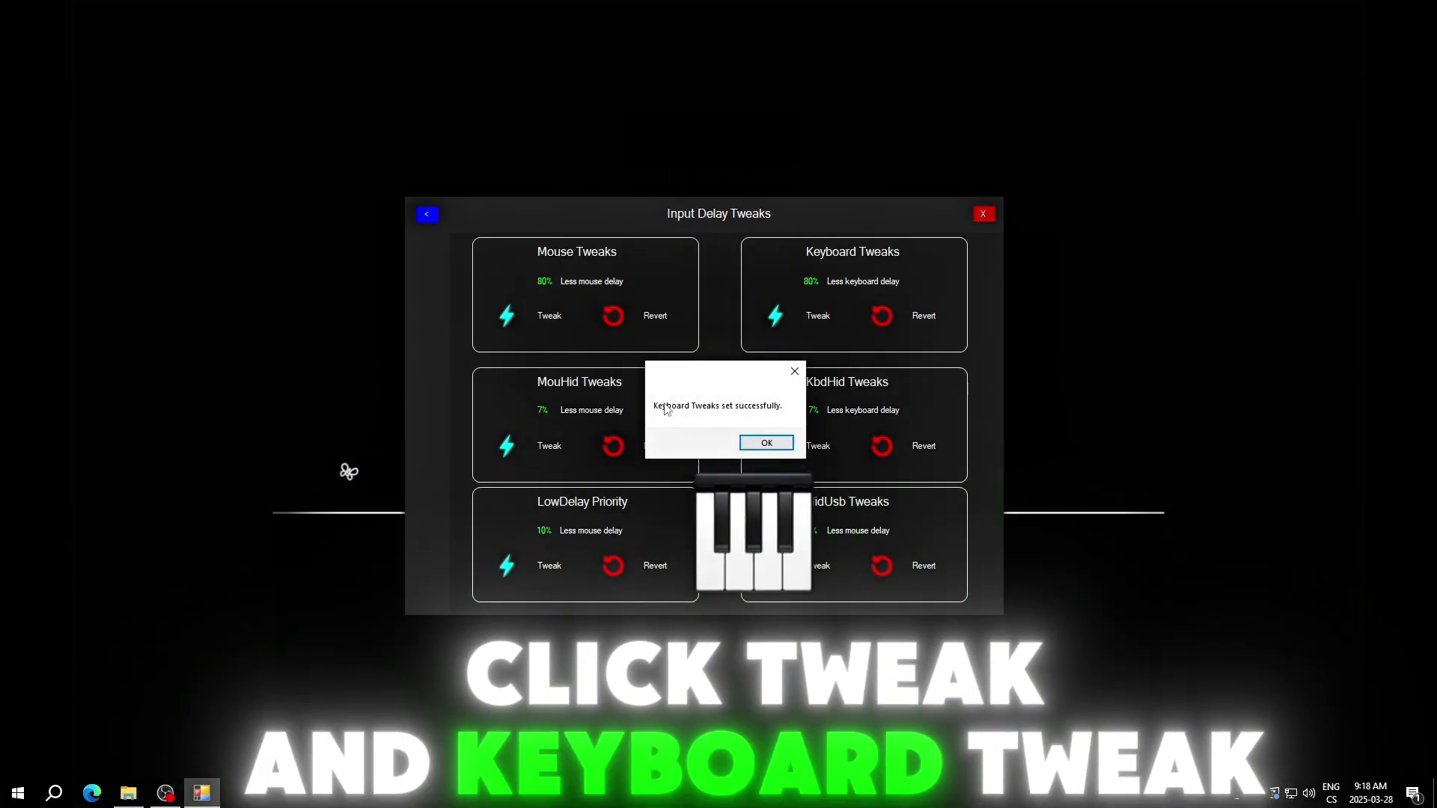
click(760, 446)
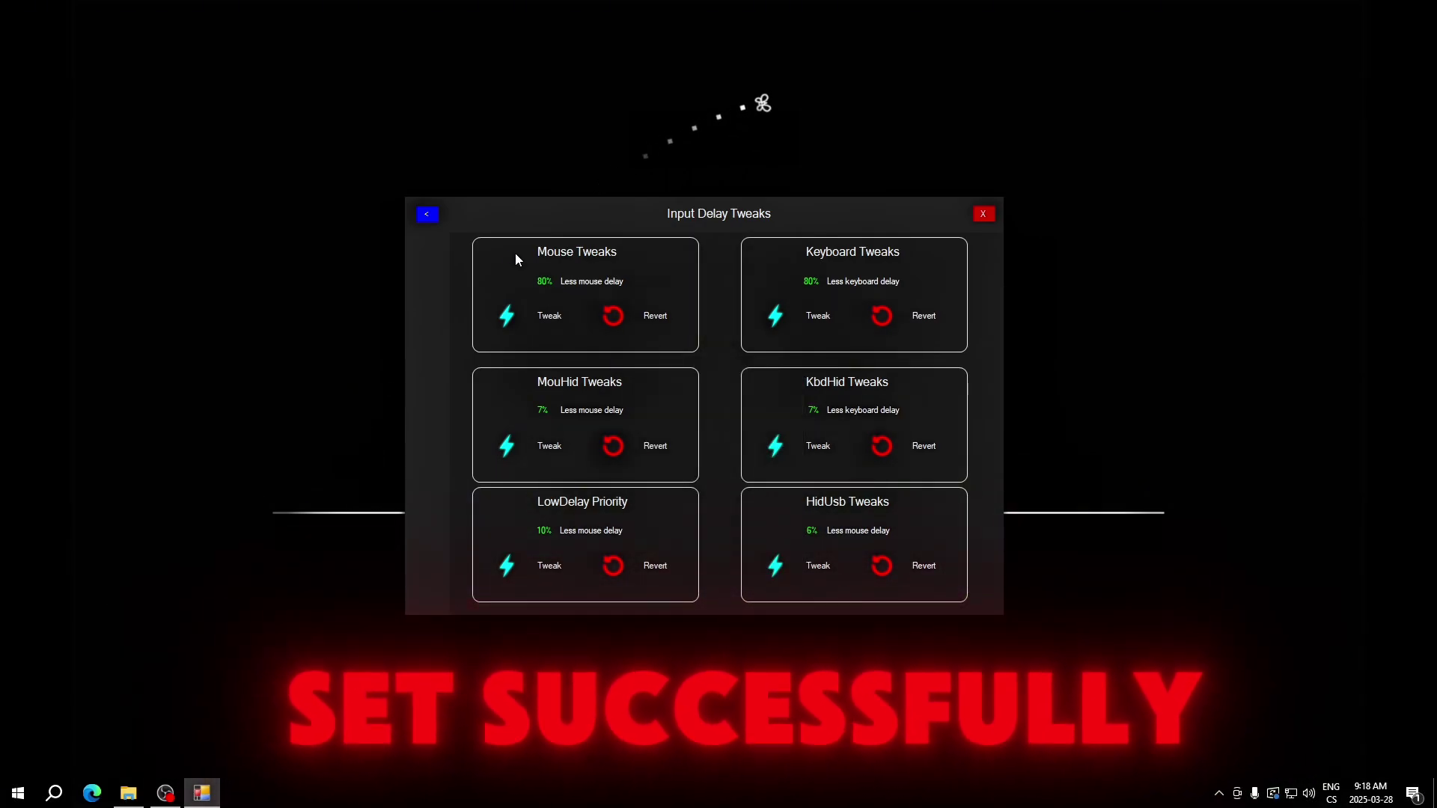
click(426, 215)
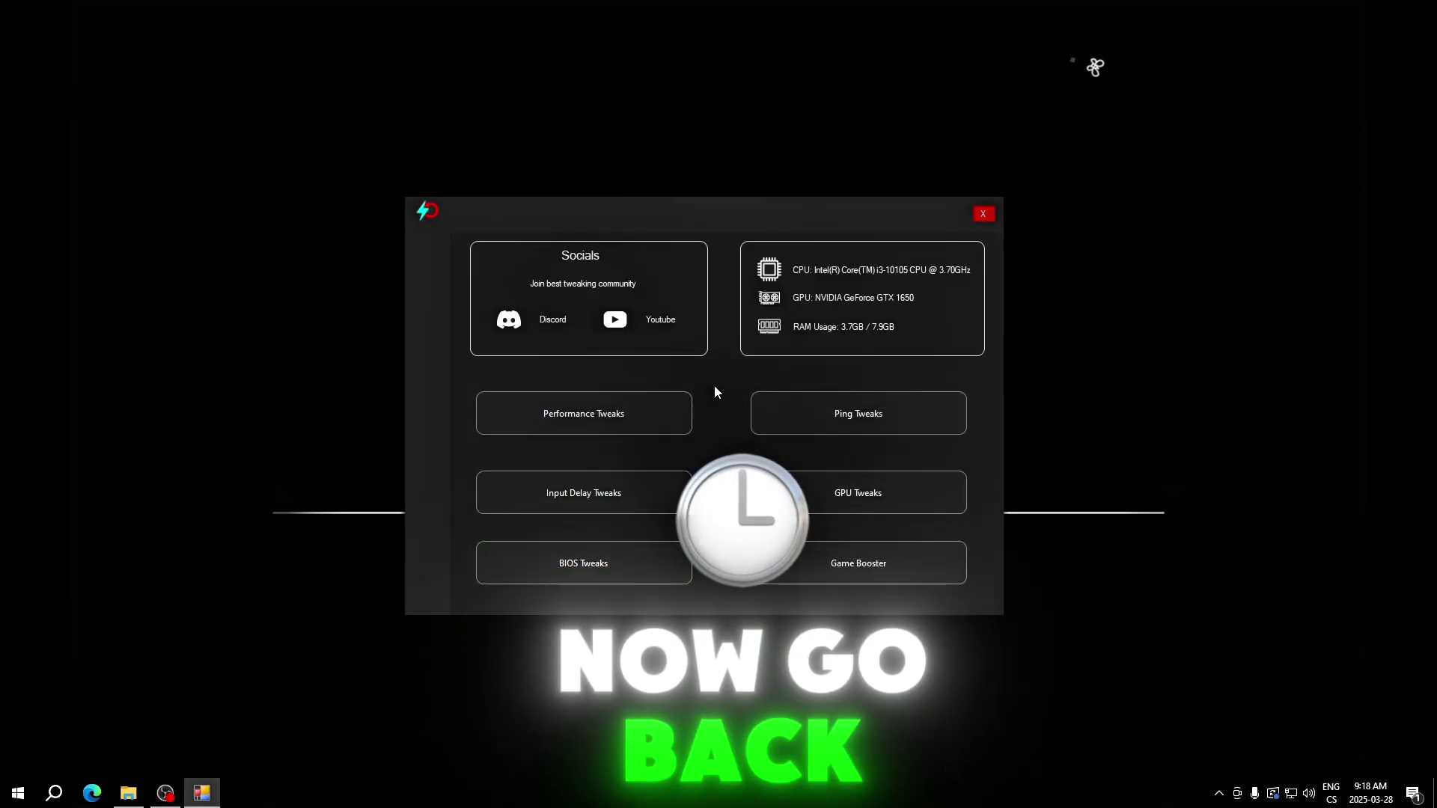
On GPU Tweaks, apply Nvidia Performance, enable KBoost, and apply Nvidia Latency tweaks
click(802, 488)
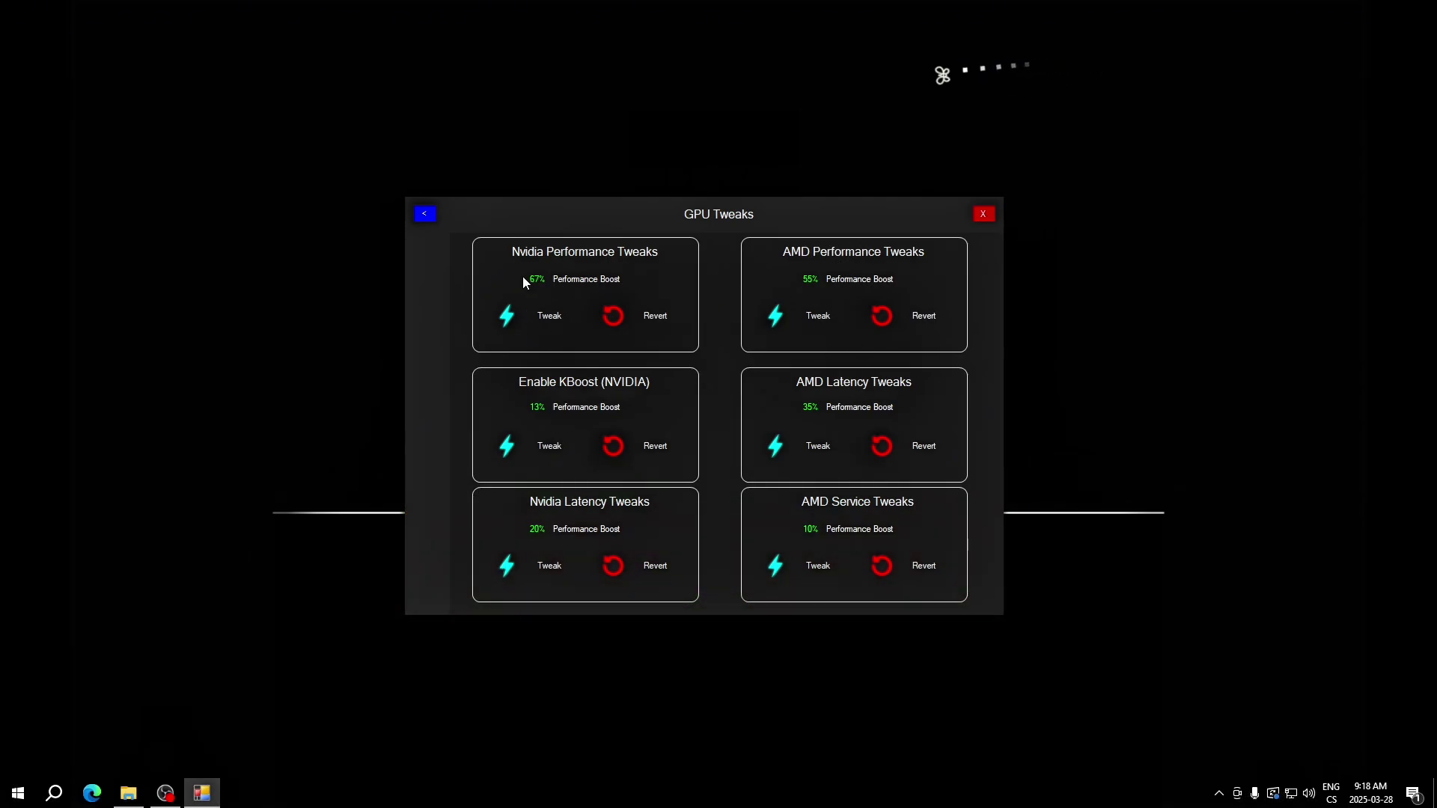
click(507, 318)
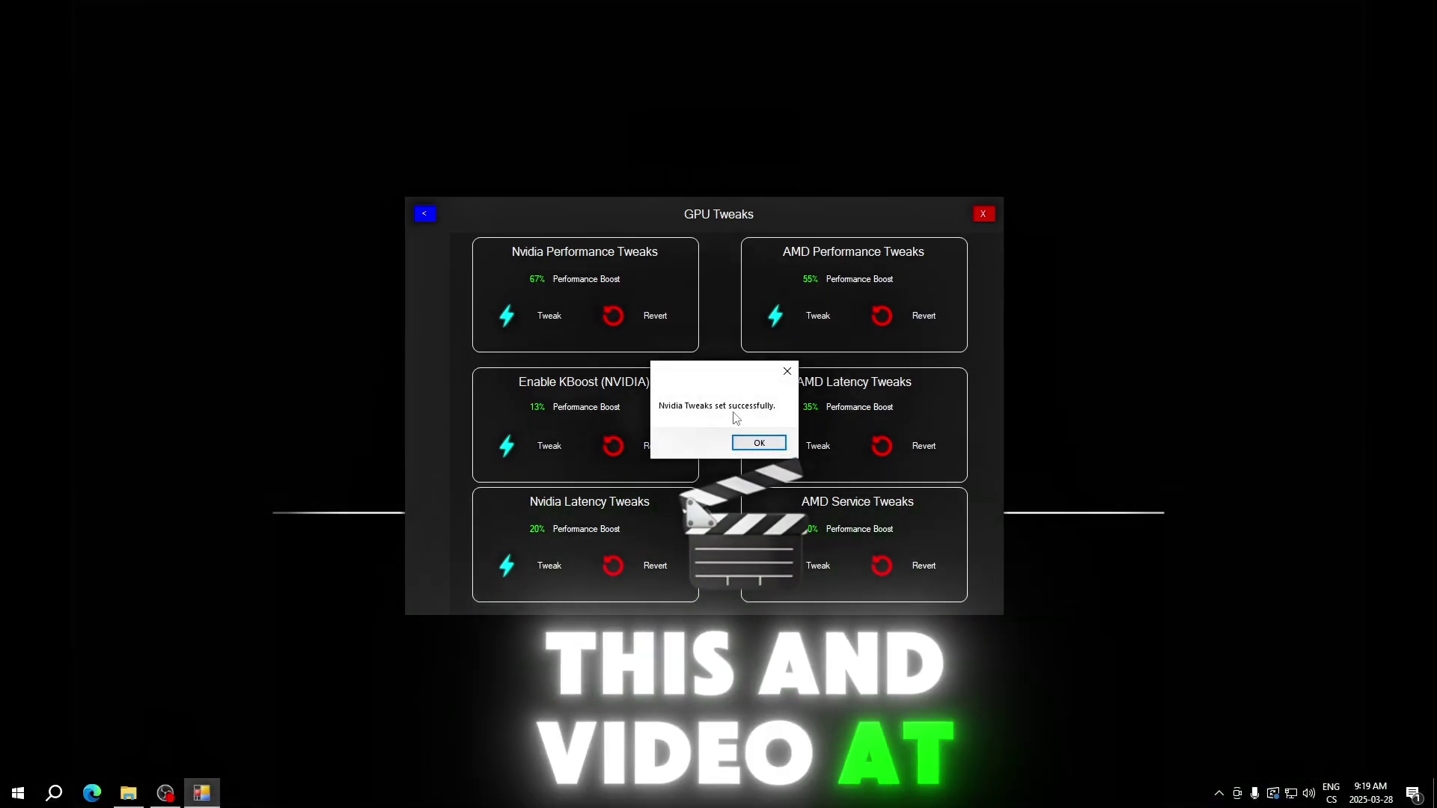
click(759, 443)
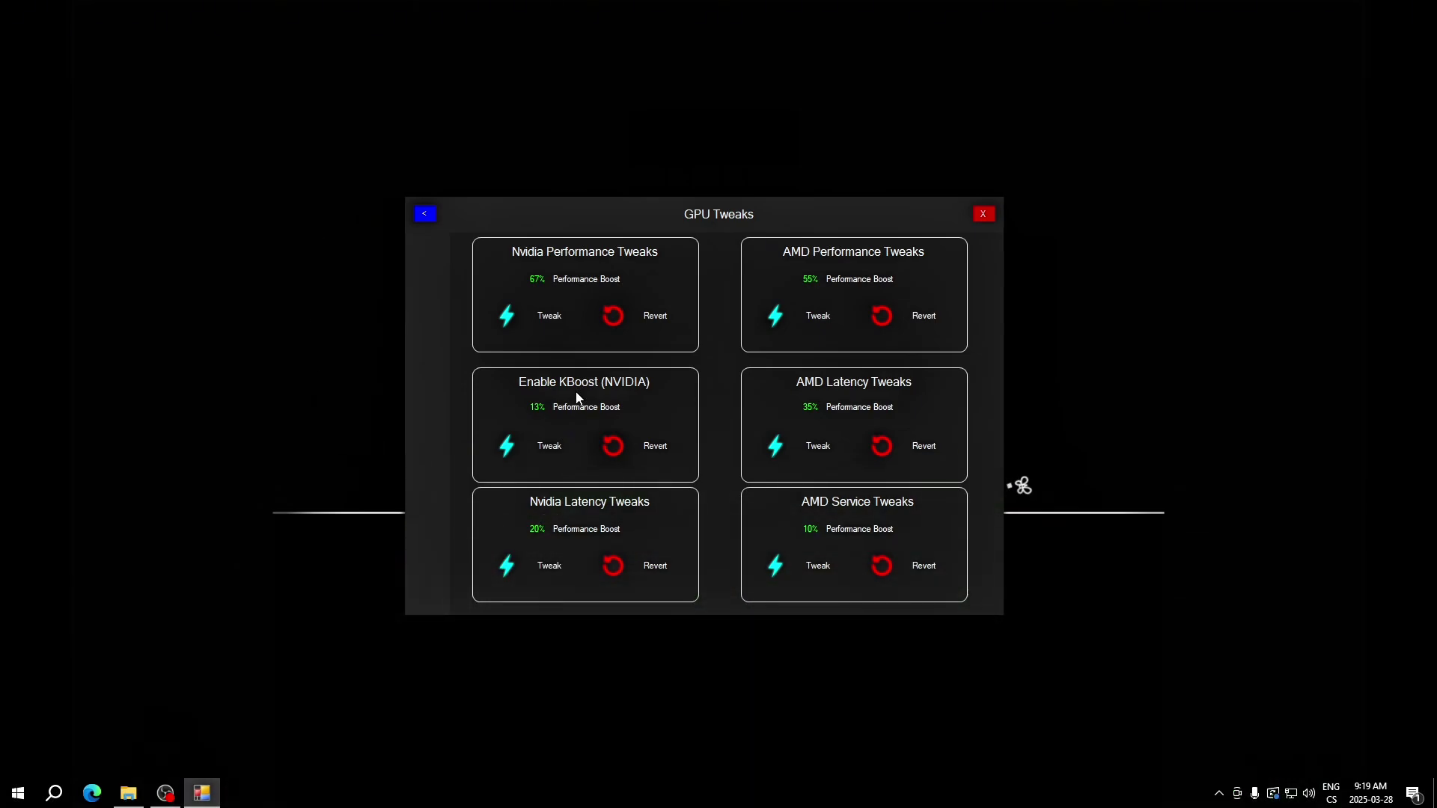
click(538, 452)
click(758, 445)
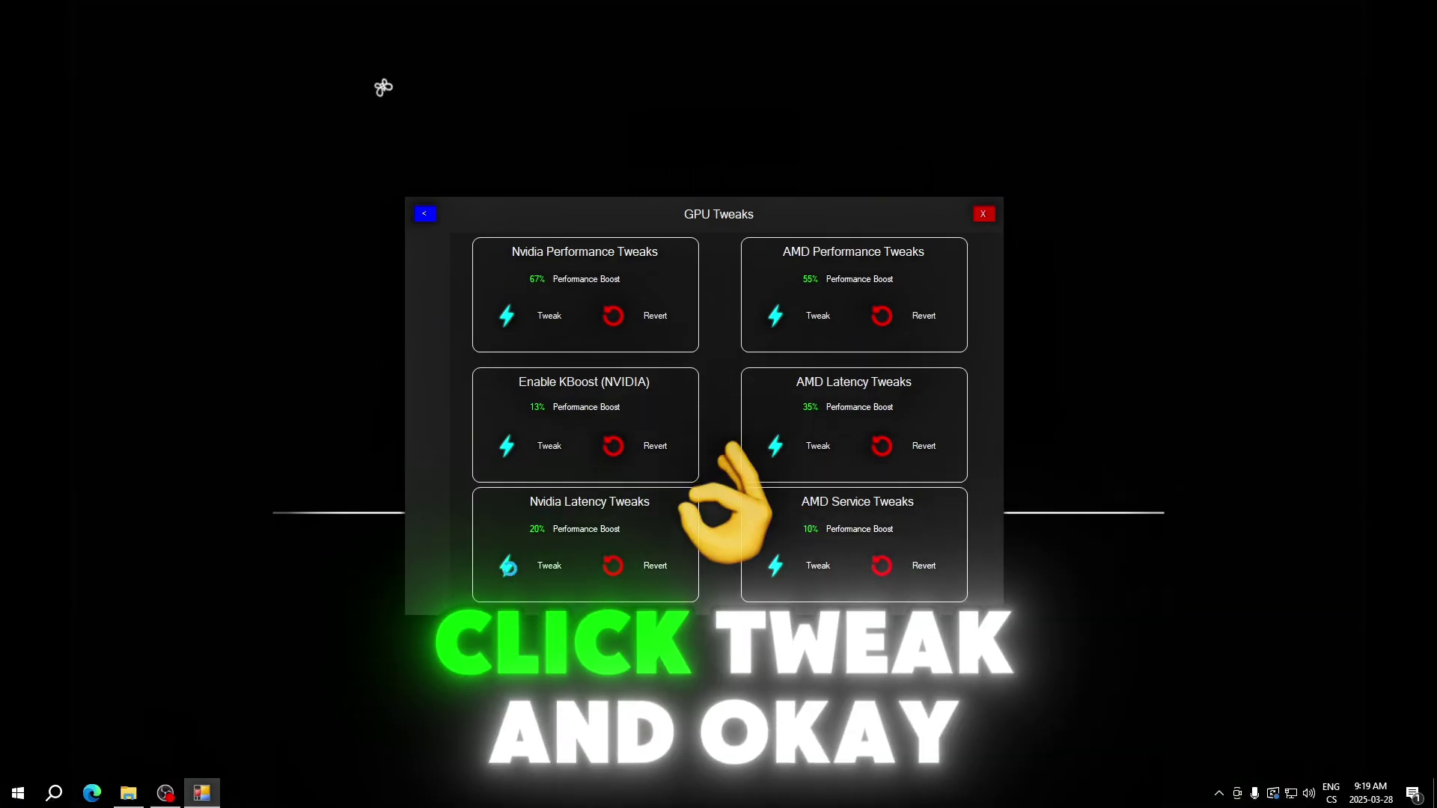
click(506, 566)
click(774, 442)
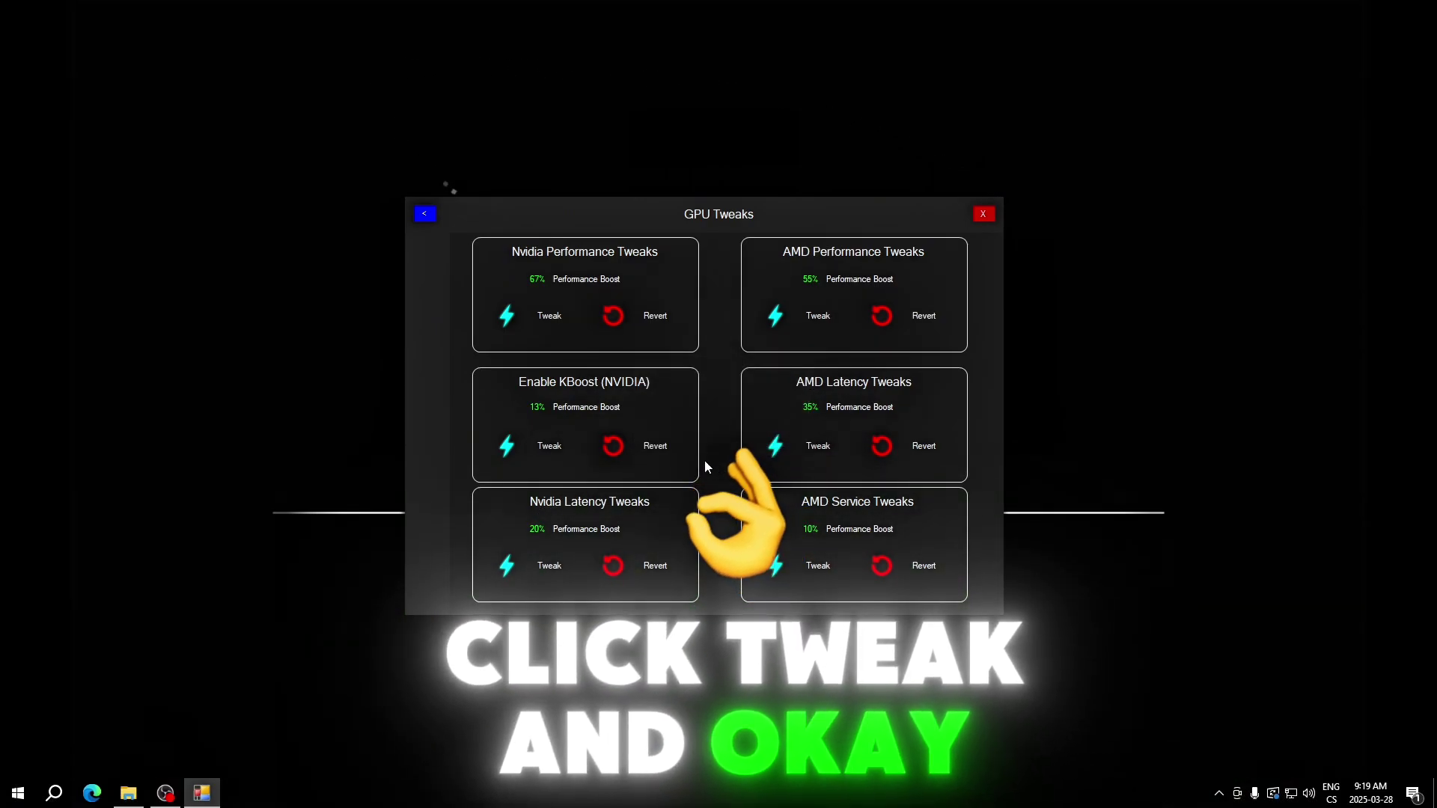
click(425, 214)
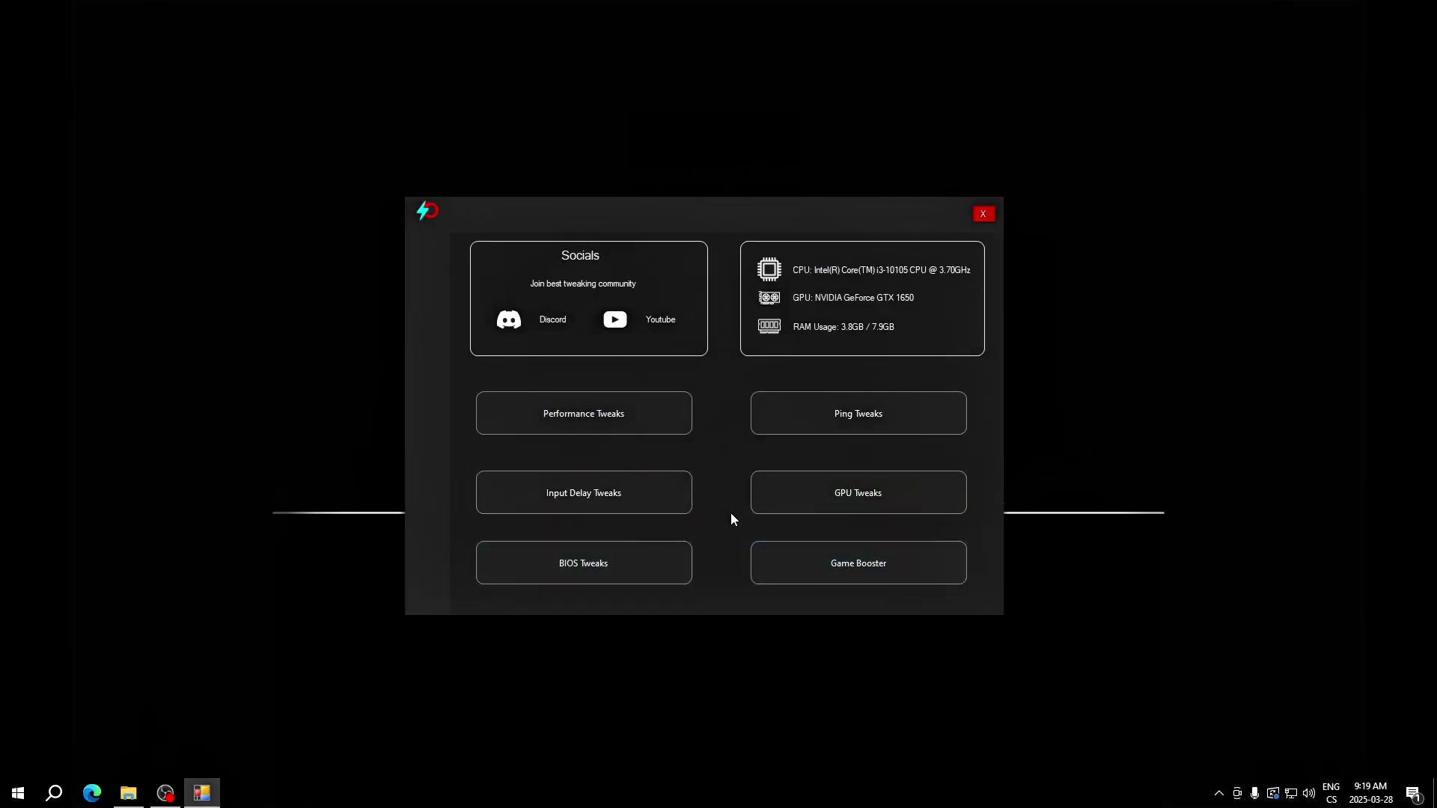
Open the BIOS Tweaks list and move its window to the right side of the screen
click(634, 573)
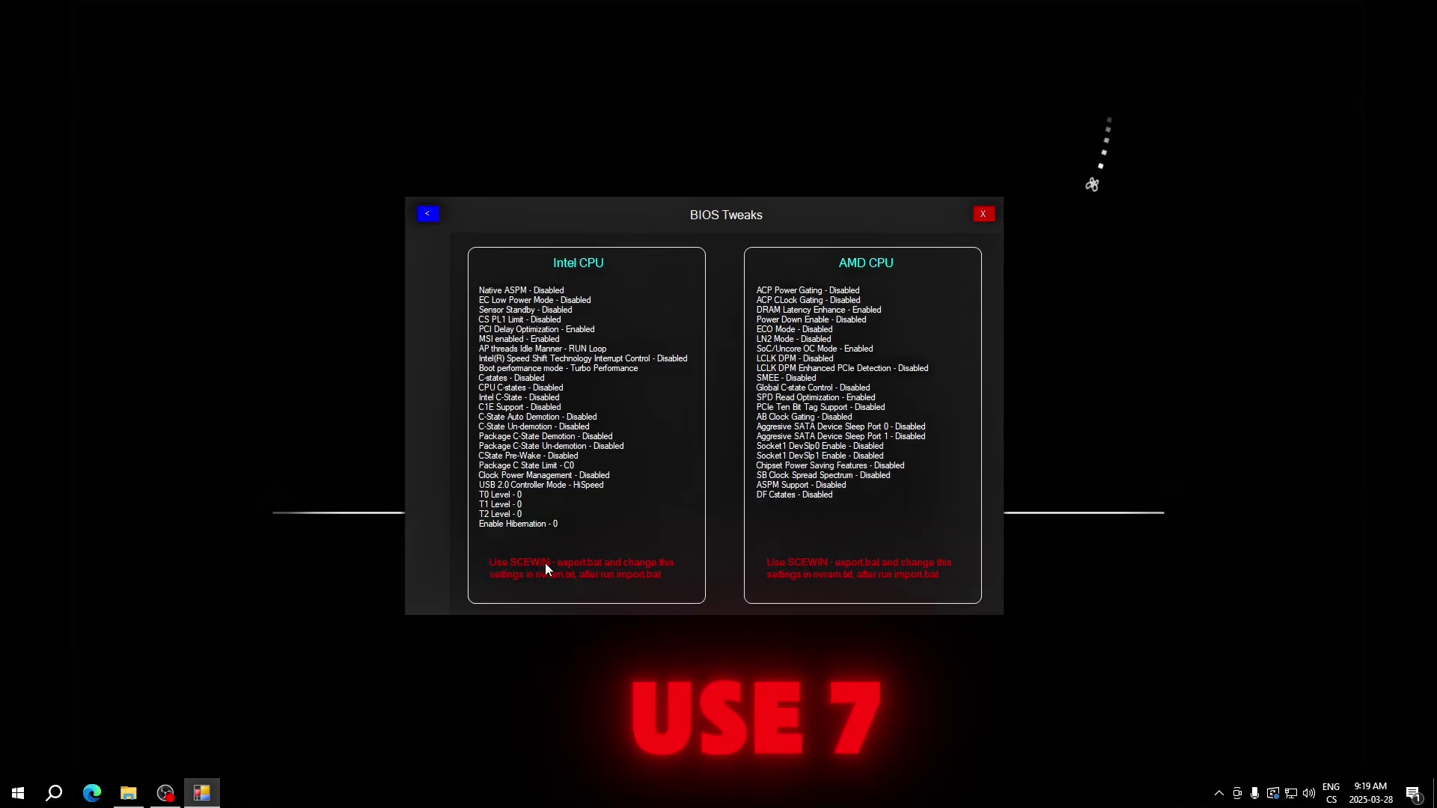
drag(591, 215, 882, 186)
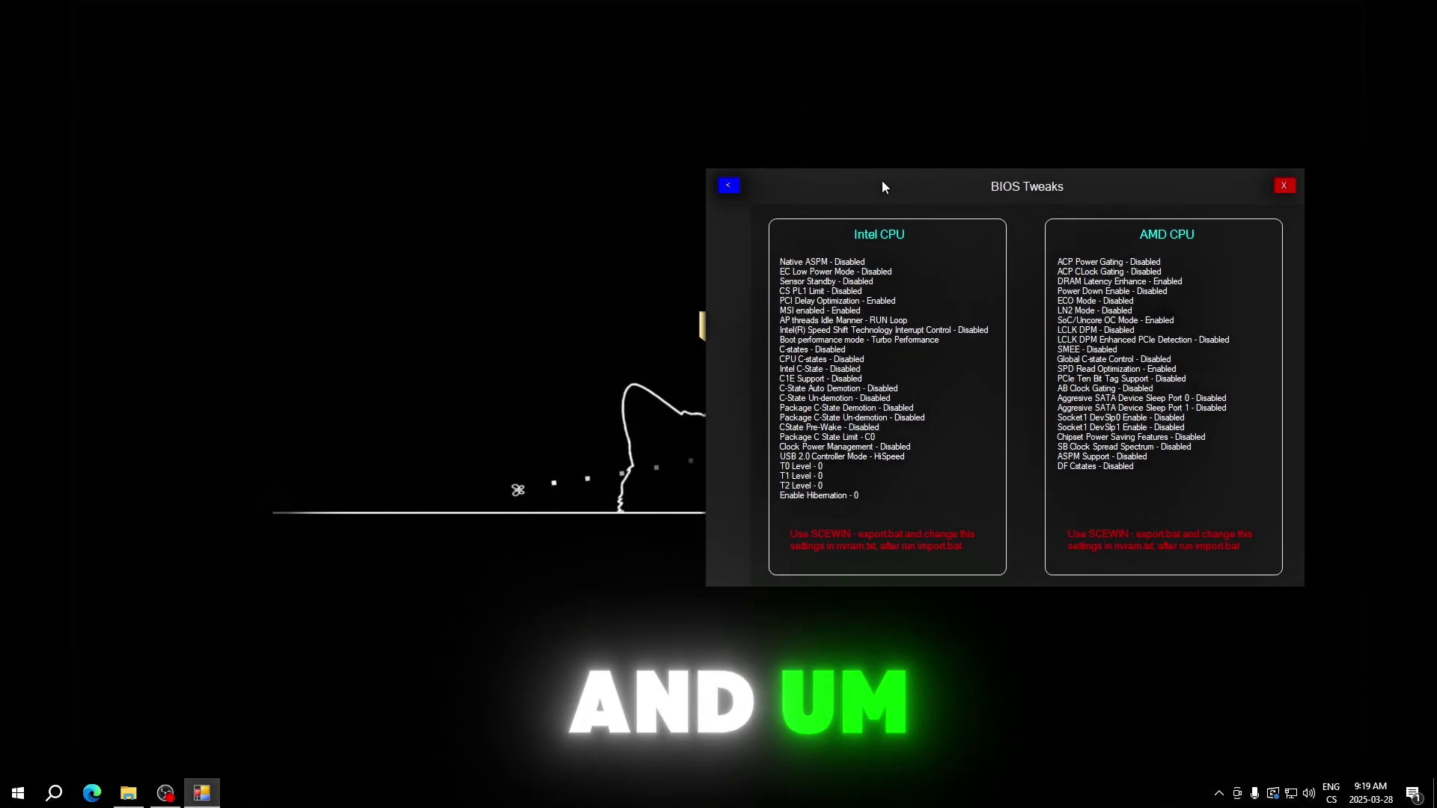
Bring the V2 folder window forward and open the SCEWIN -BIOS folder
click(128, 792)
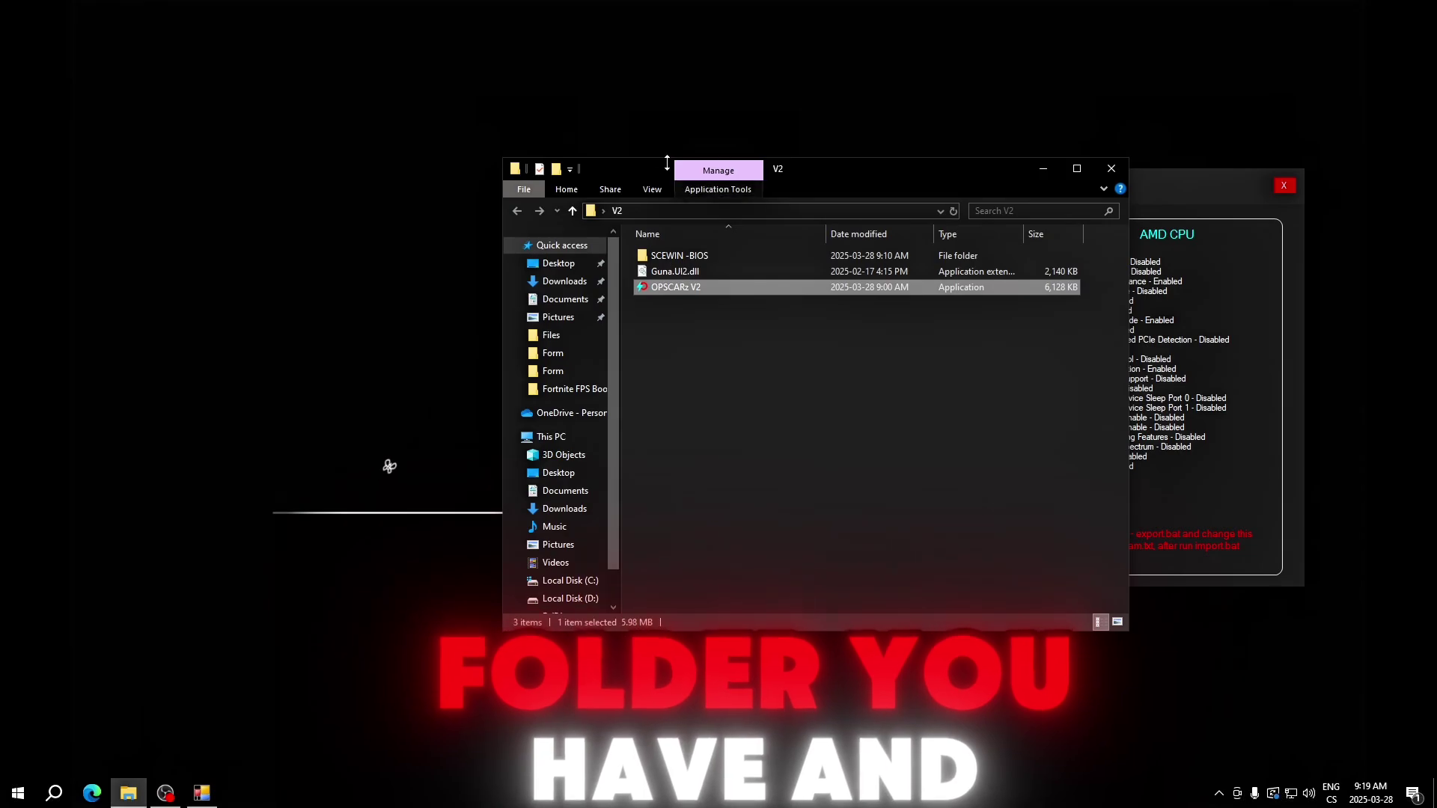
drag(667, 162, 486, 163)
double_click(498, 253)
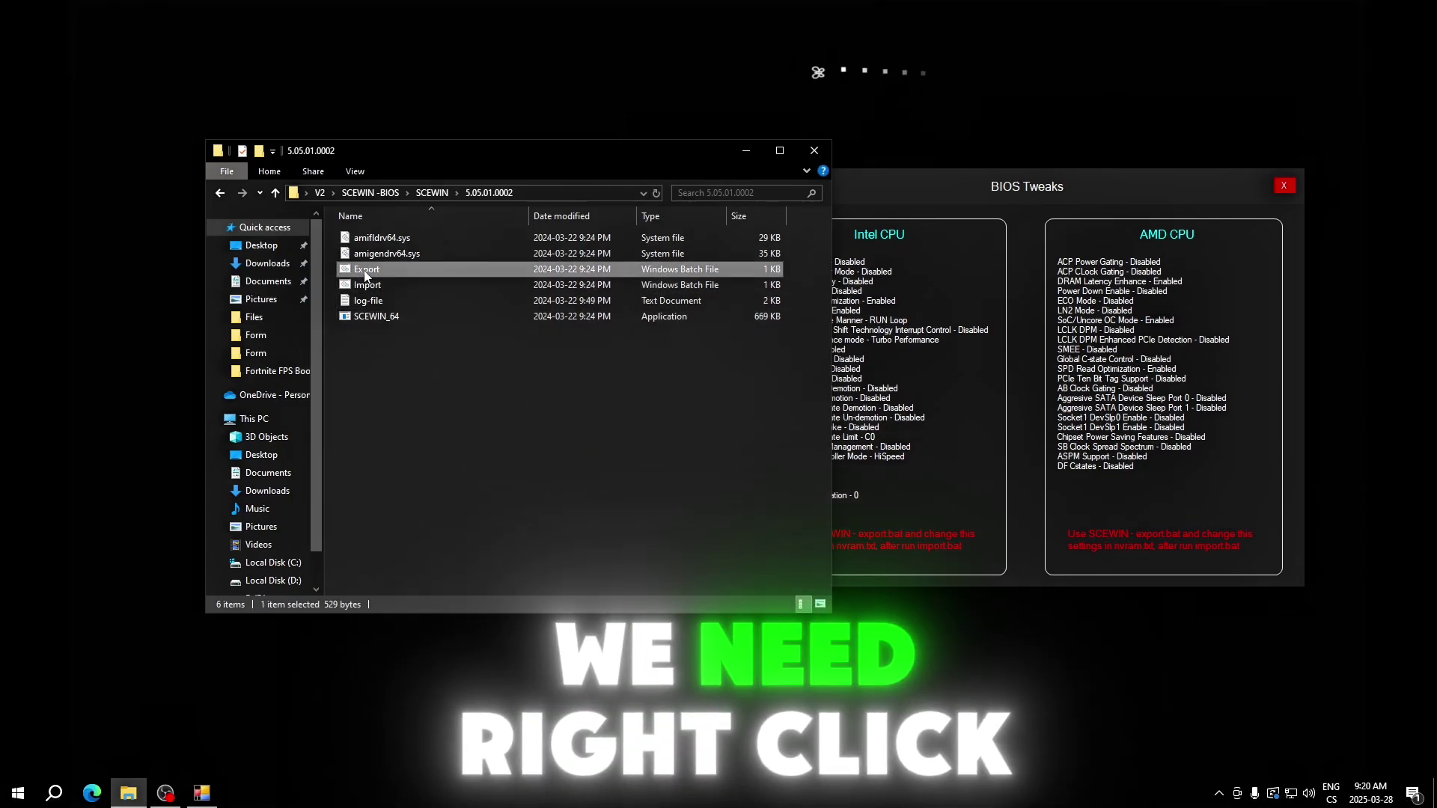
Run the Export script as administrator past the warning, then select the new nvram file
right_click(357, 276)
click(423, 331)
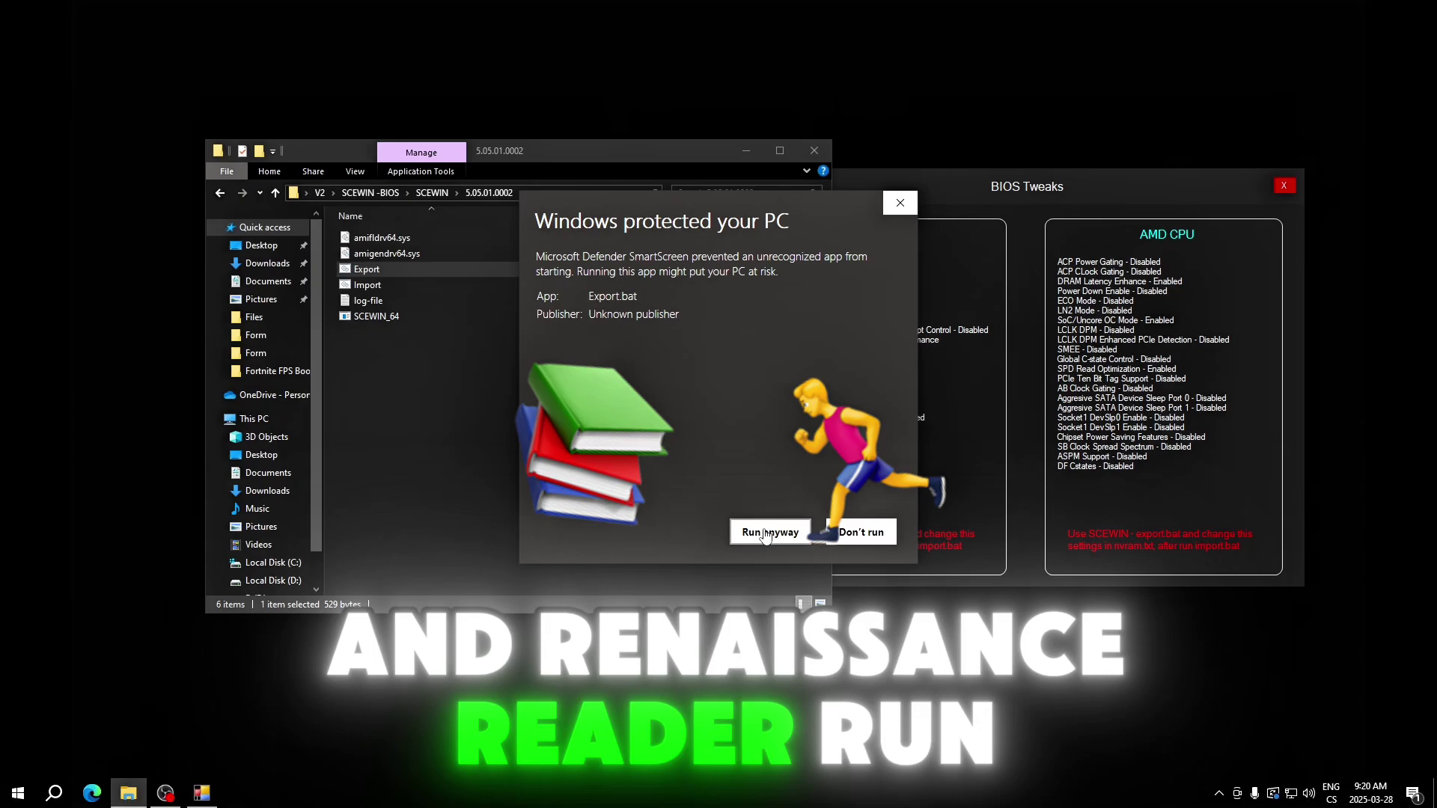
click(770, 532)
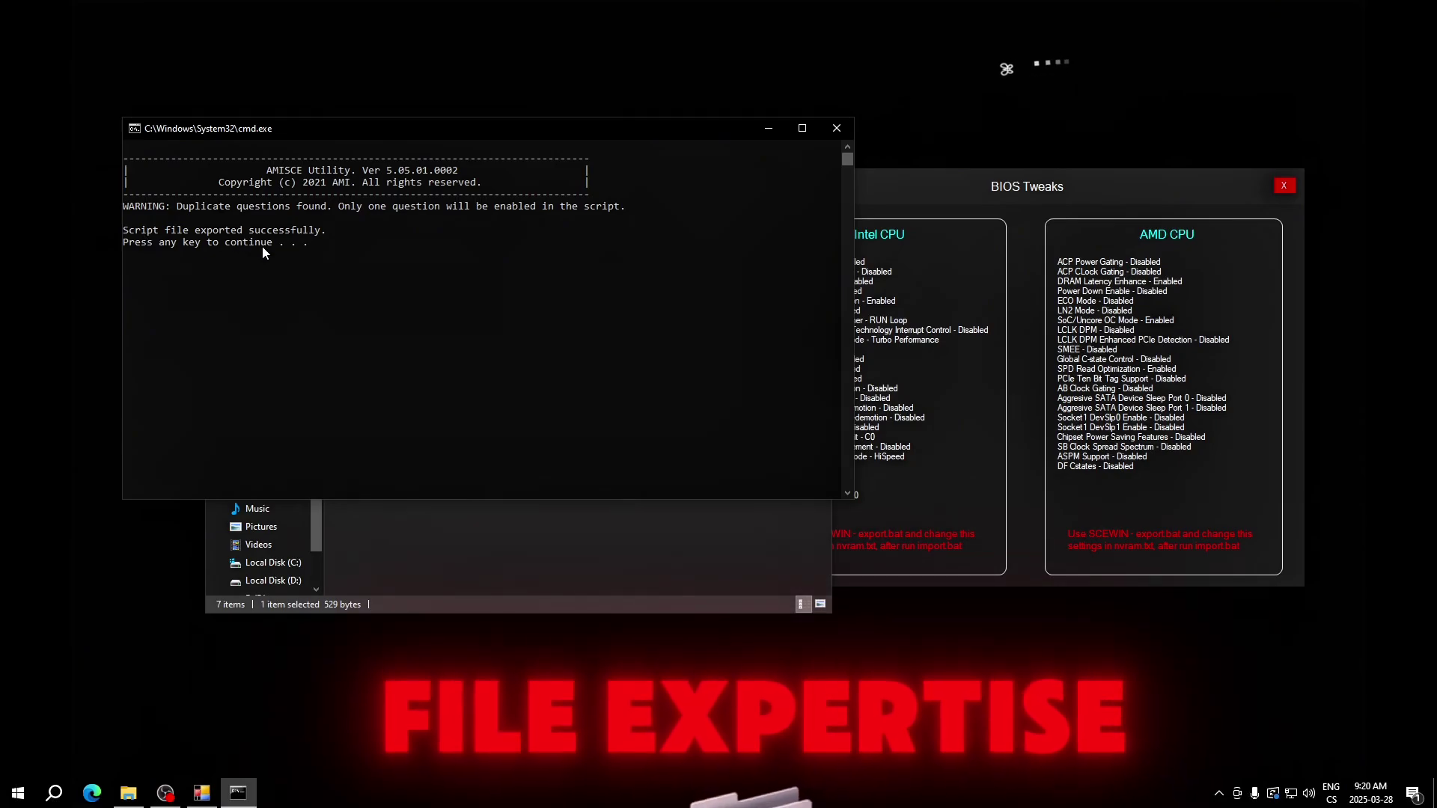
key(Return)
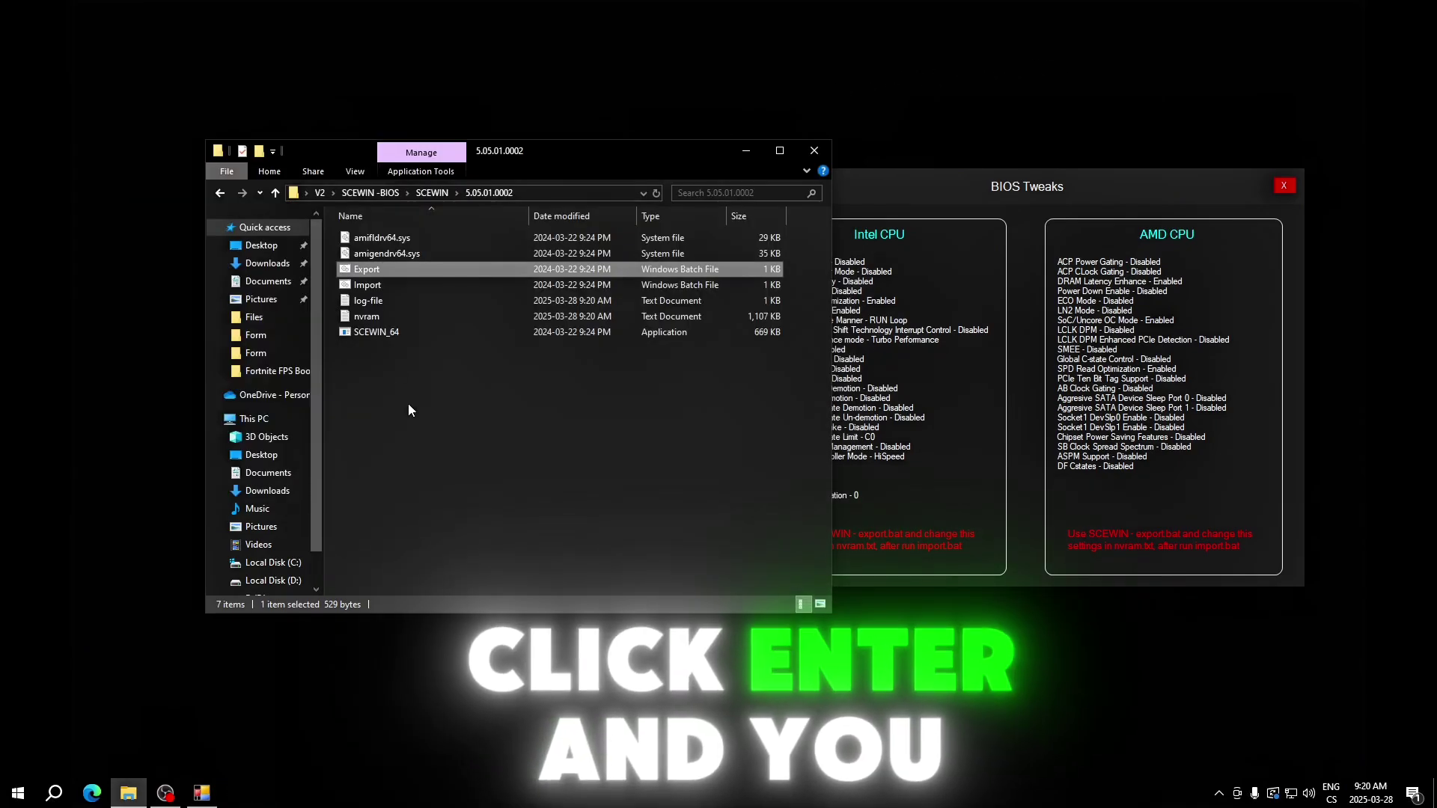
click(362, 317)
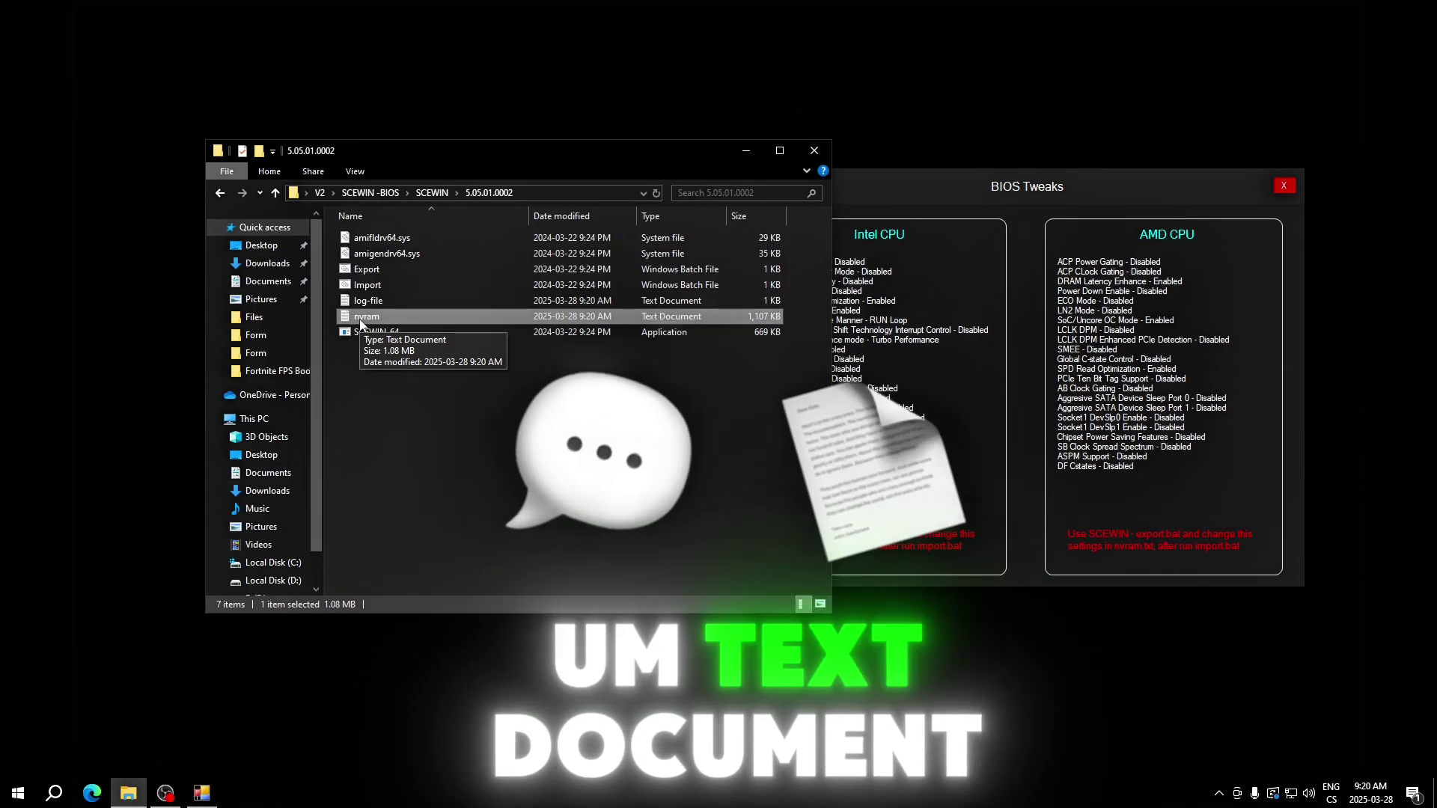
Open nvram in Notepad, narrow its window, and bring the BIOS Tweaks list back alongside
double_click(360, 318)
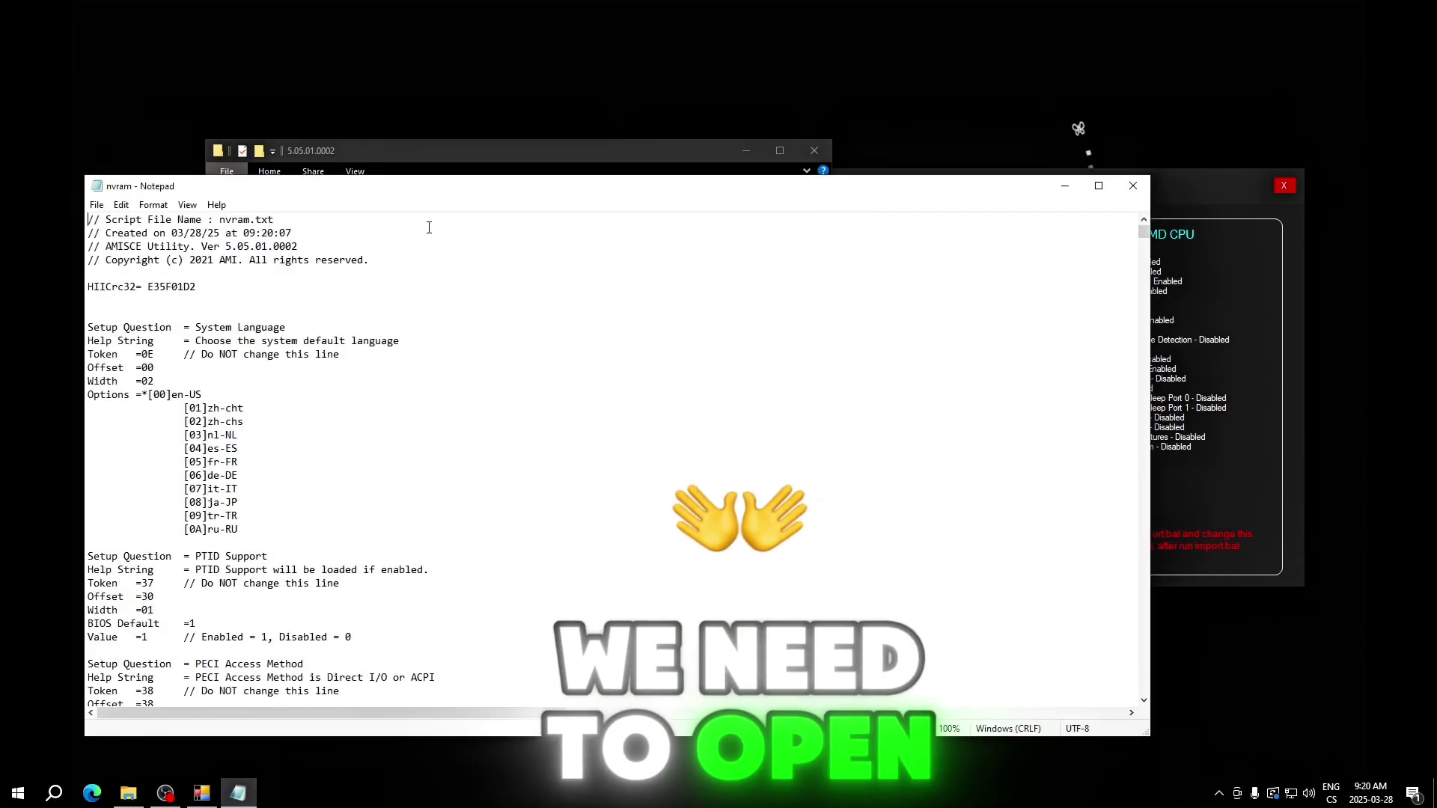
drag(1130, 166, 1076, 603)
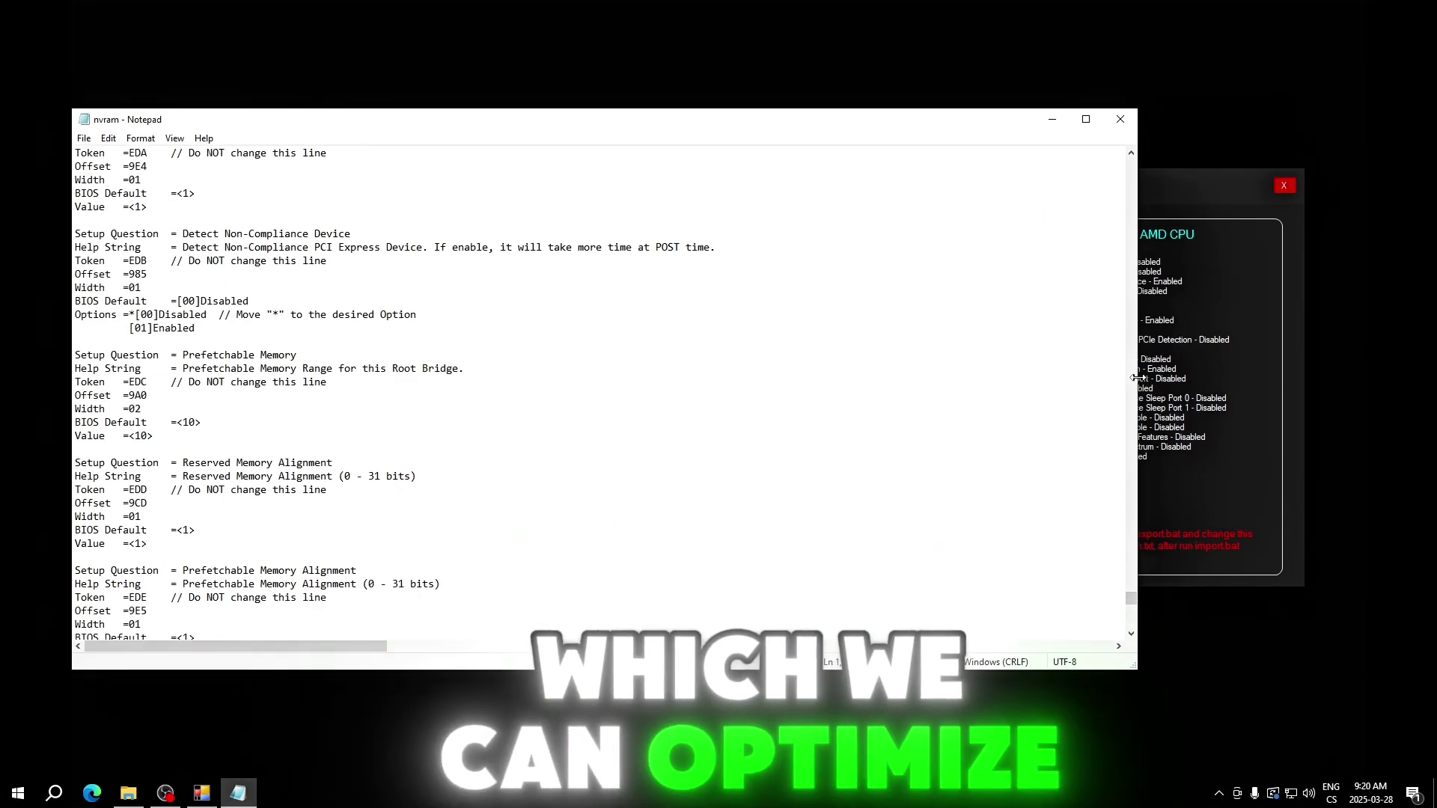
drag(1135, 378, 812, 378)
click(931, 192)
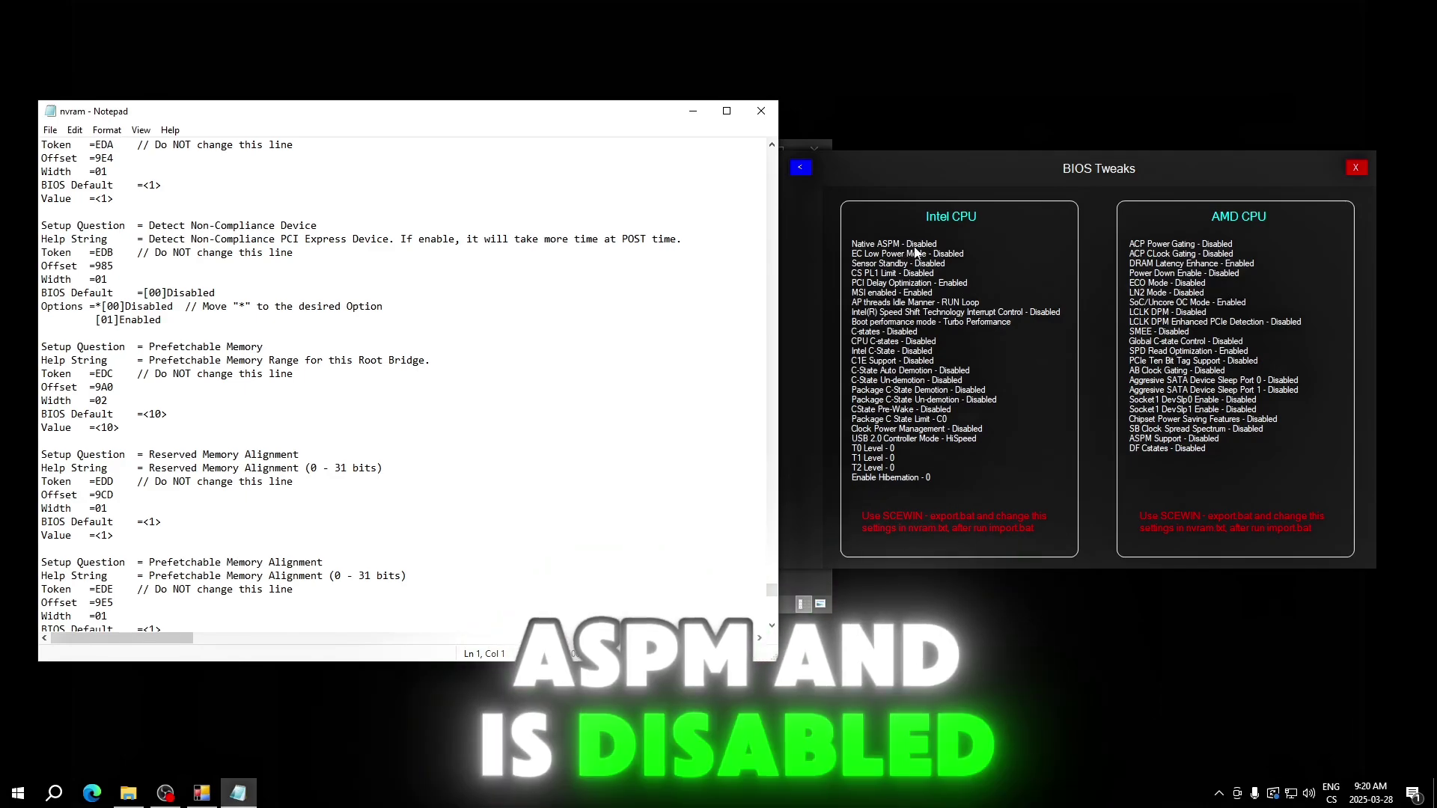
Find 'Native ASPM' in the nvram file, searching upward
click(581, 292)
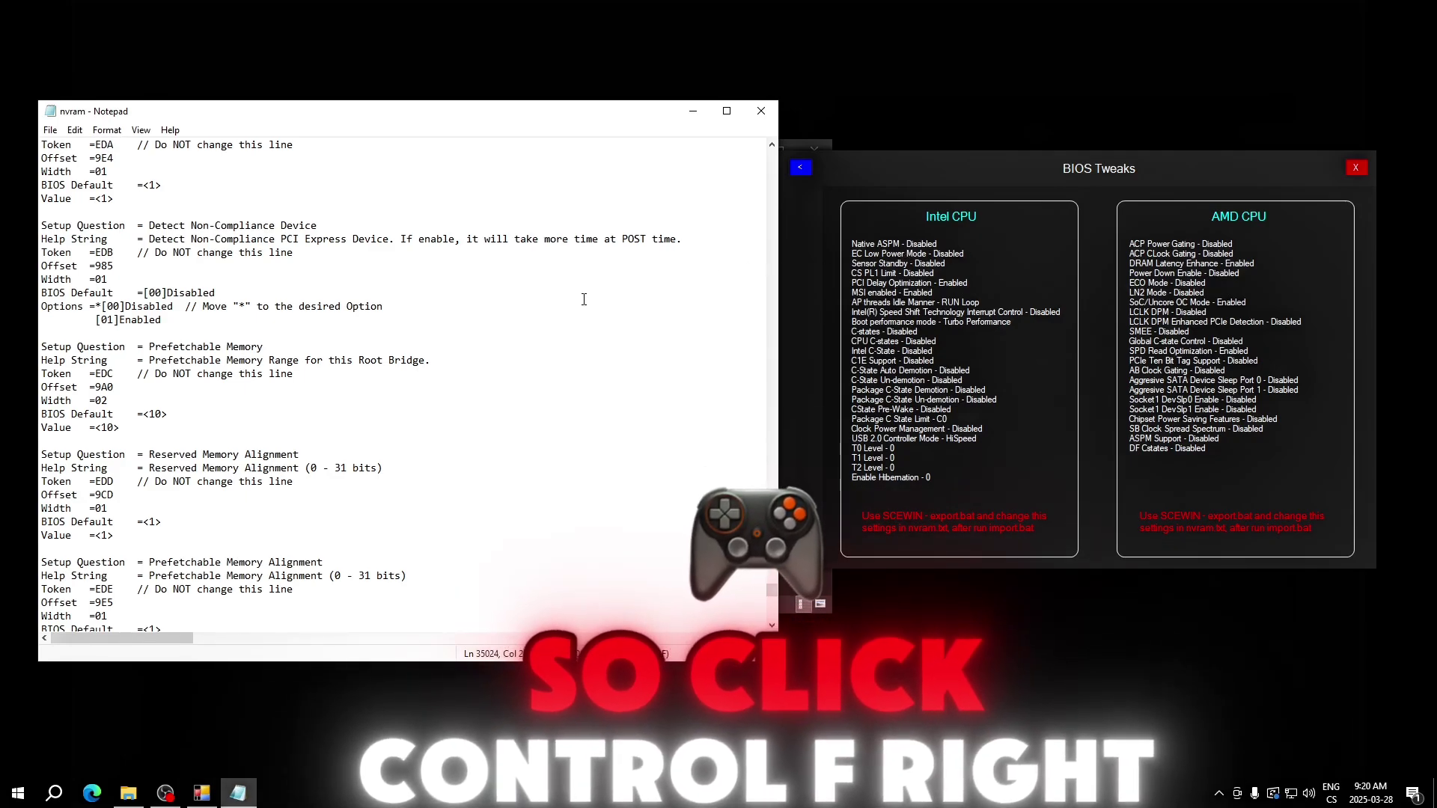
key(ctrl+f)
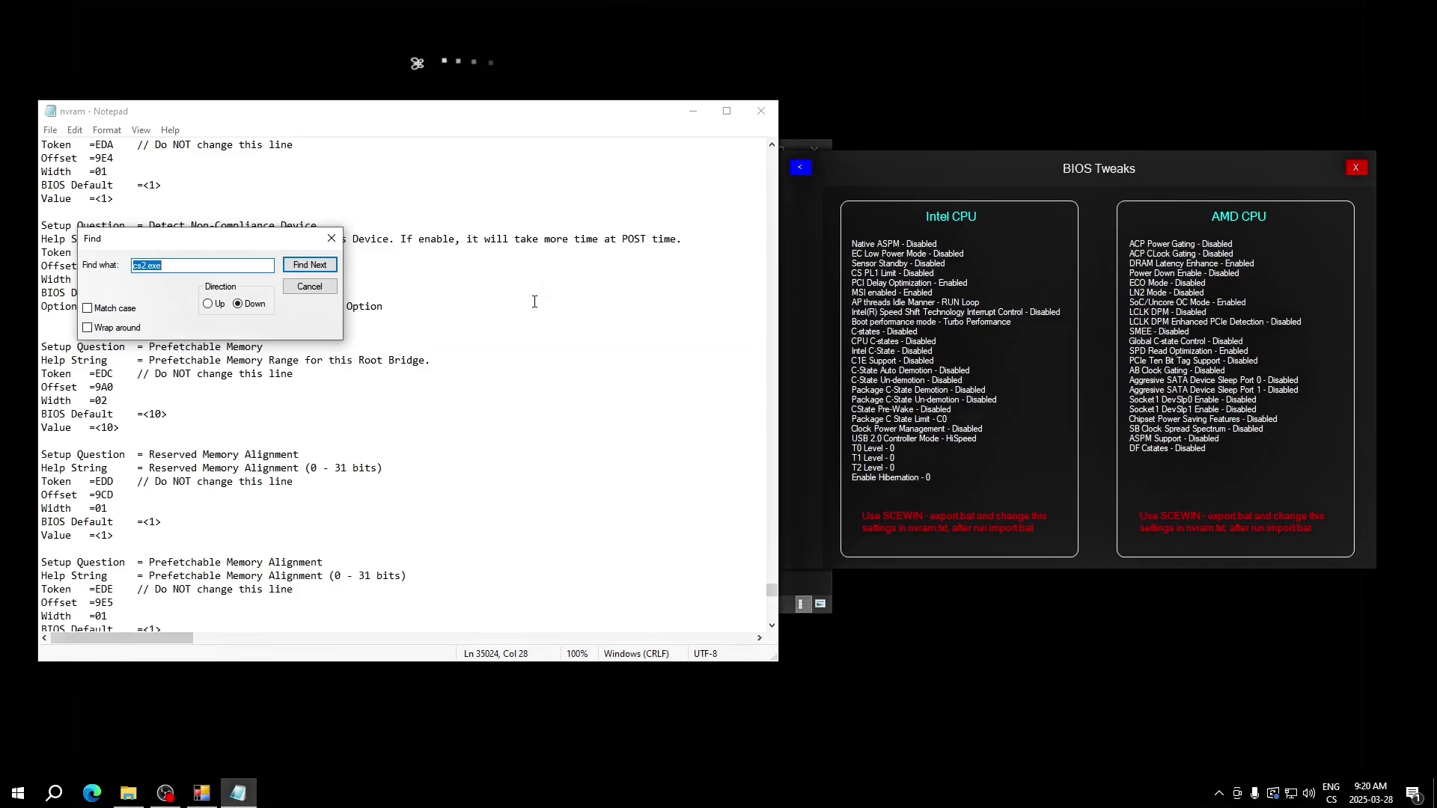
text(Native)
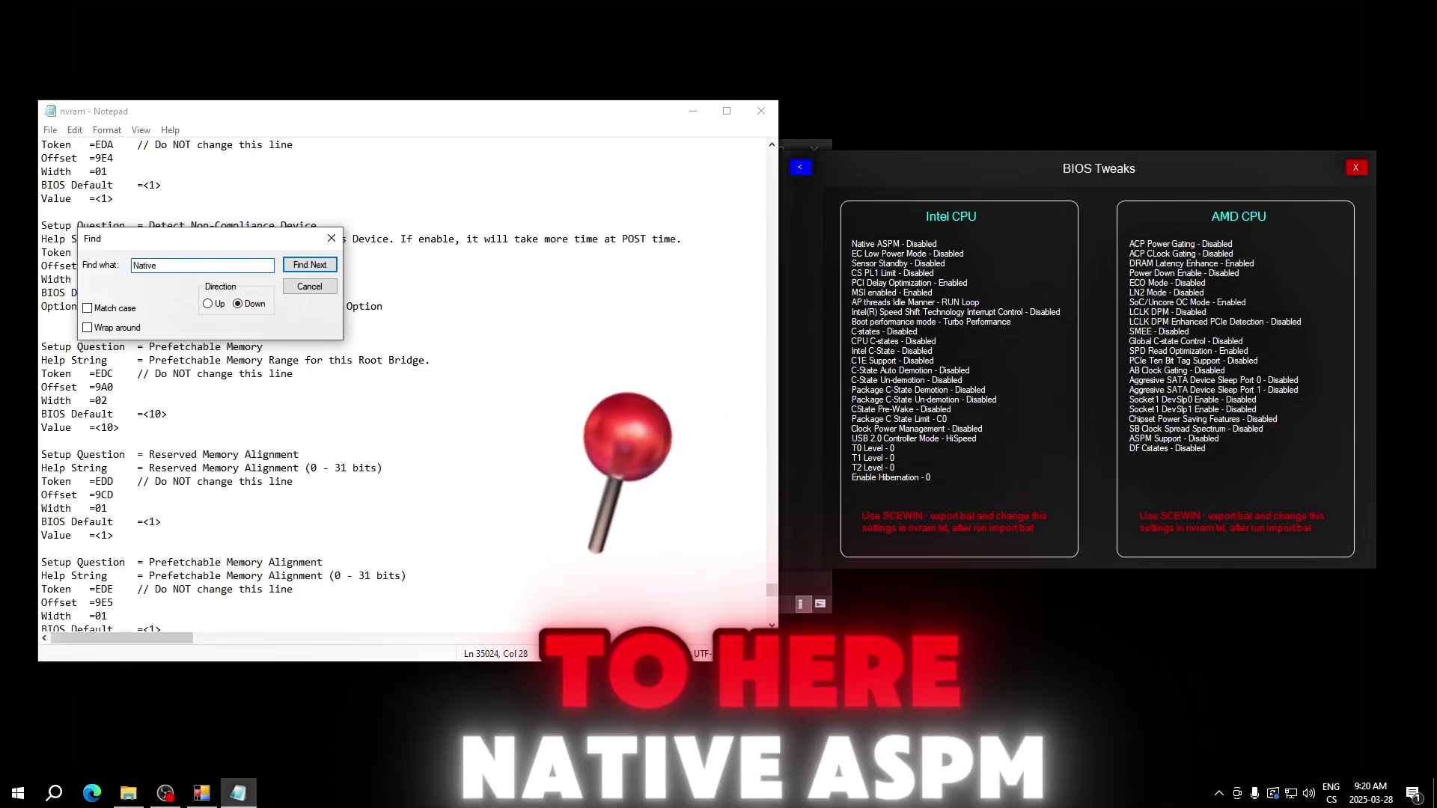
text( ASPM)
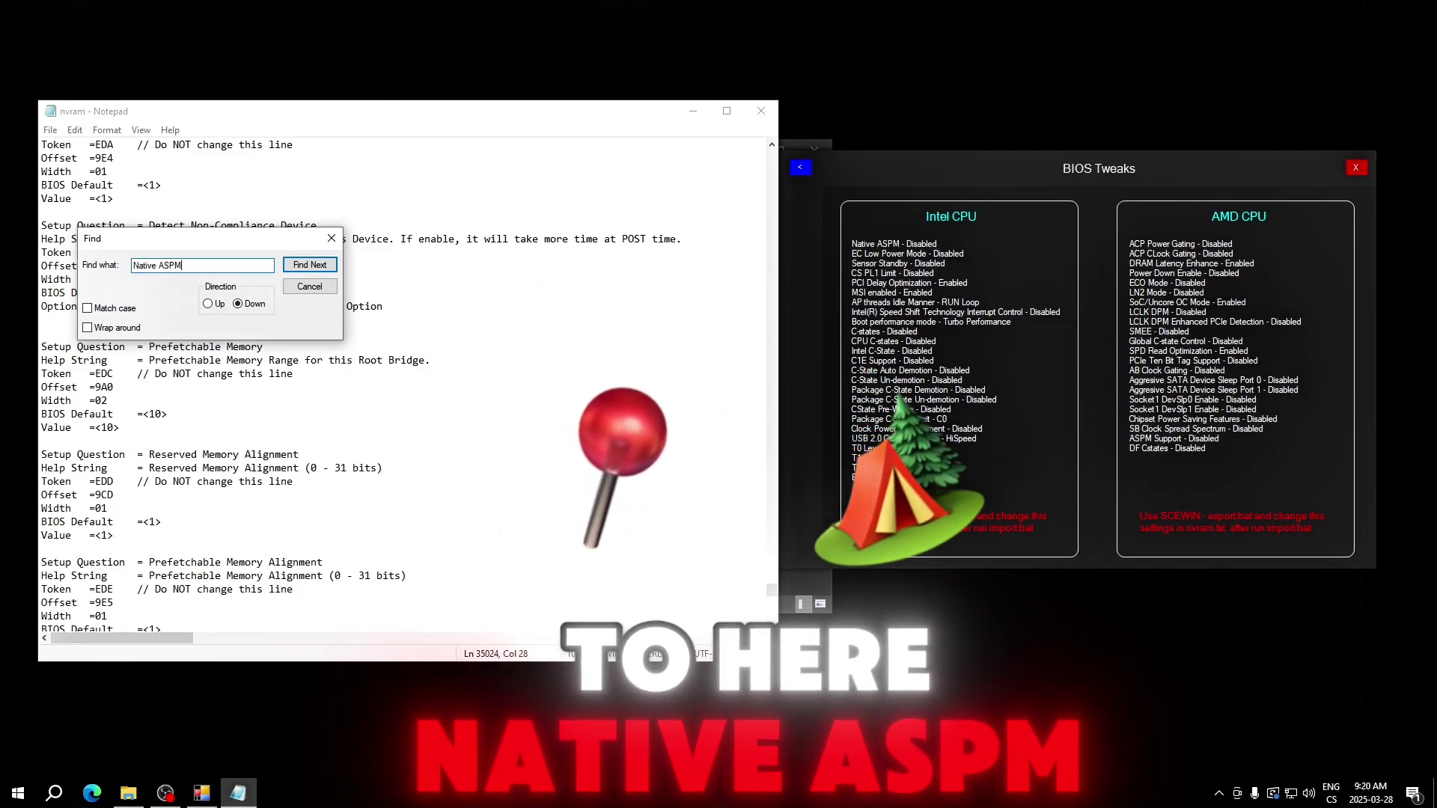
key(Return)
key(Return)
click(208, 303)
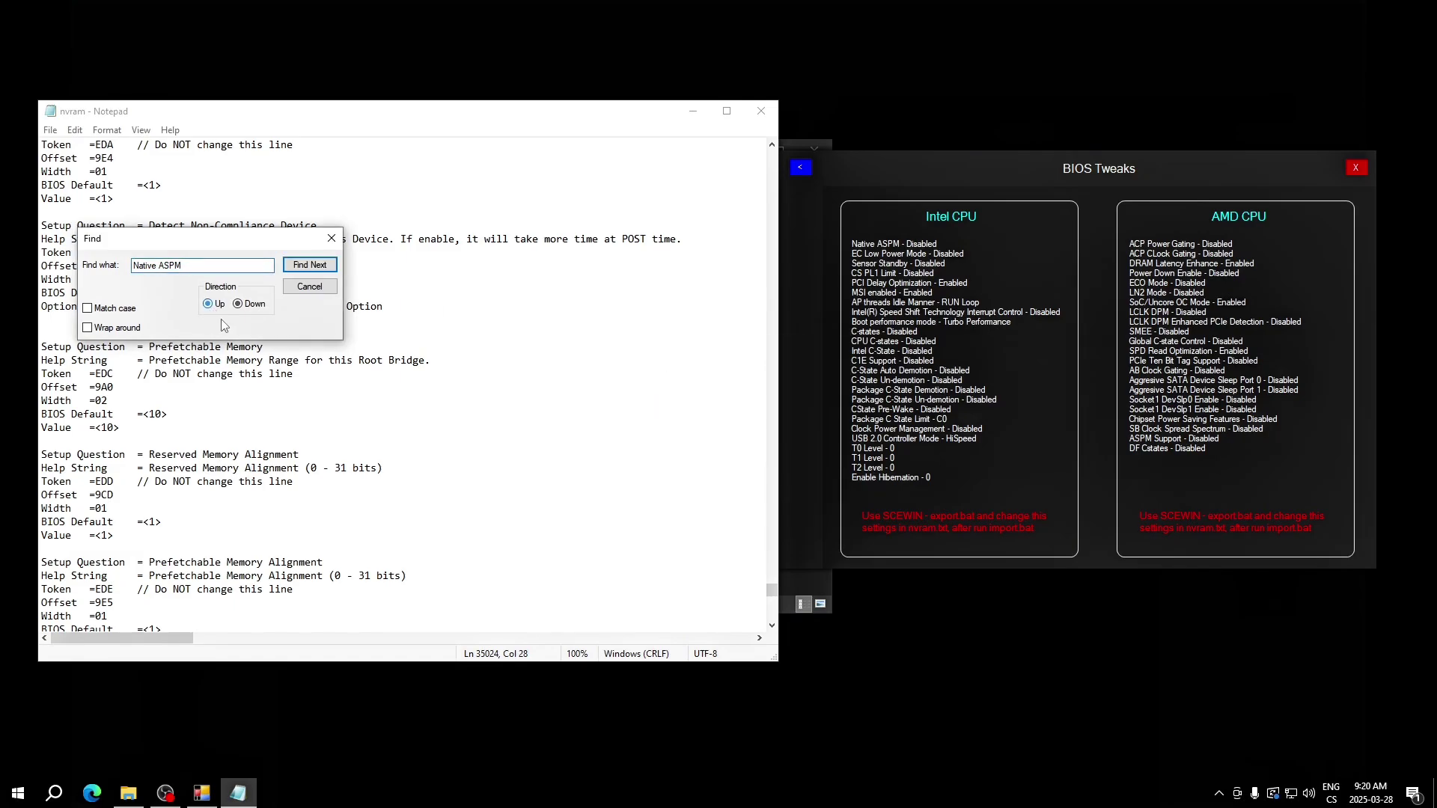
key(Return)
drag(235, 253, 497, 244)
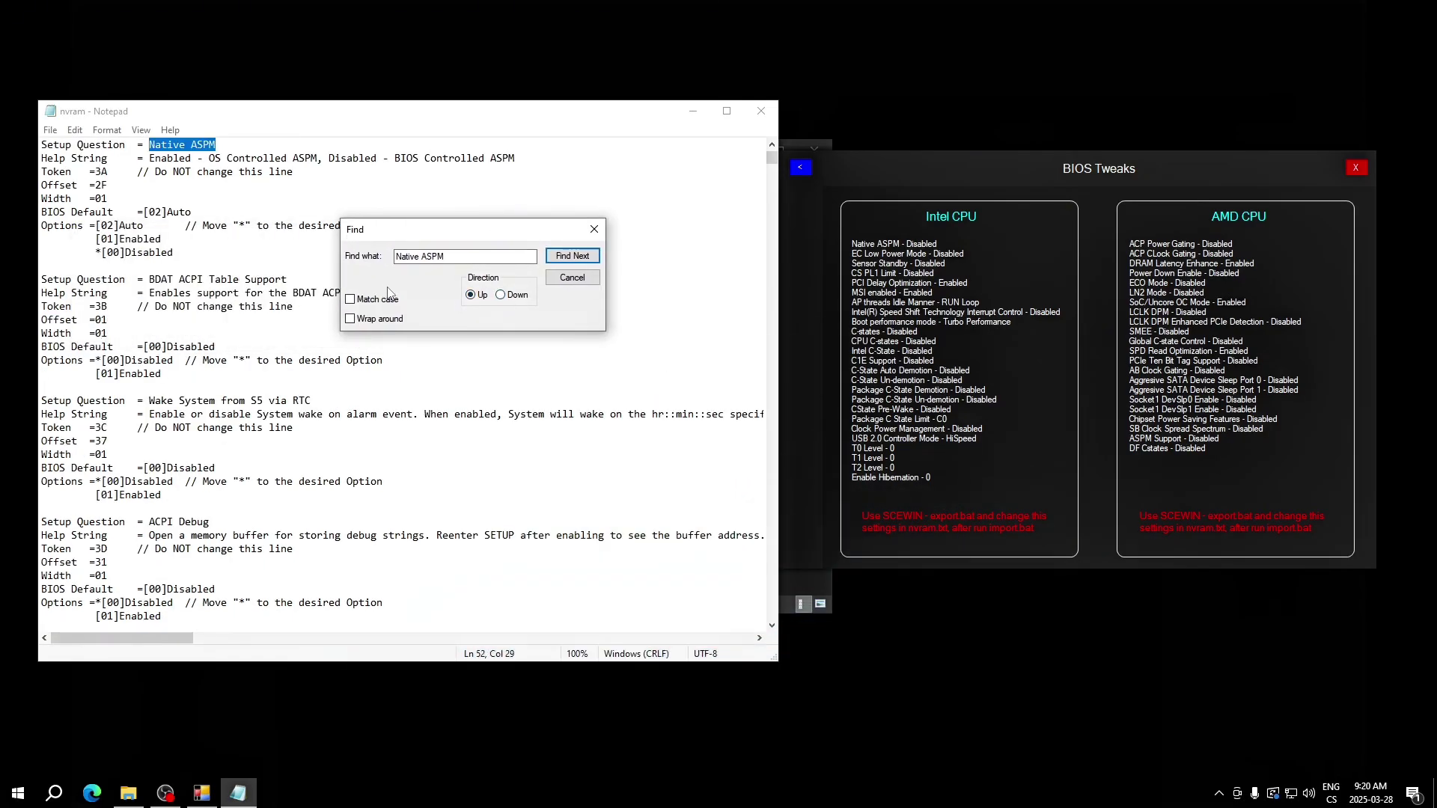
drag(216, 145, 147, 144)
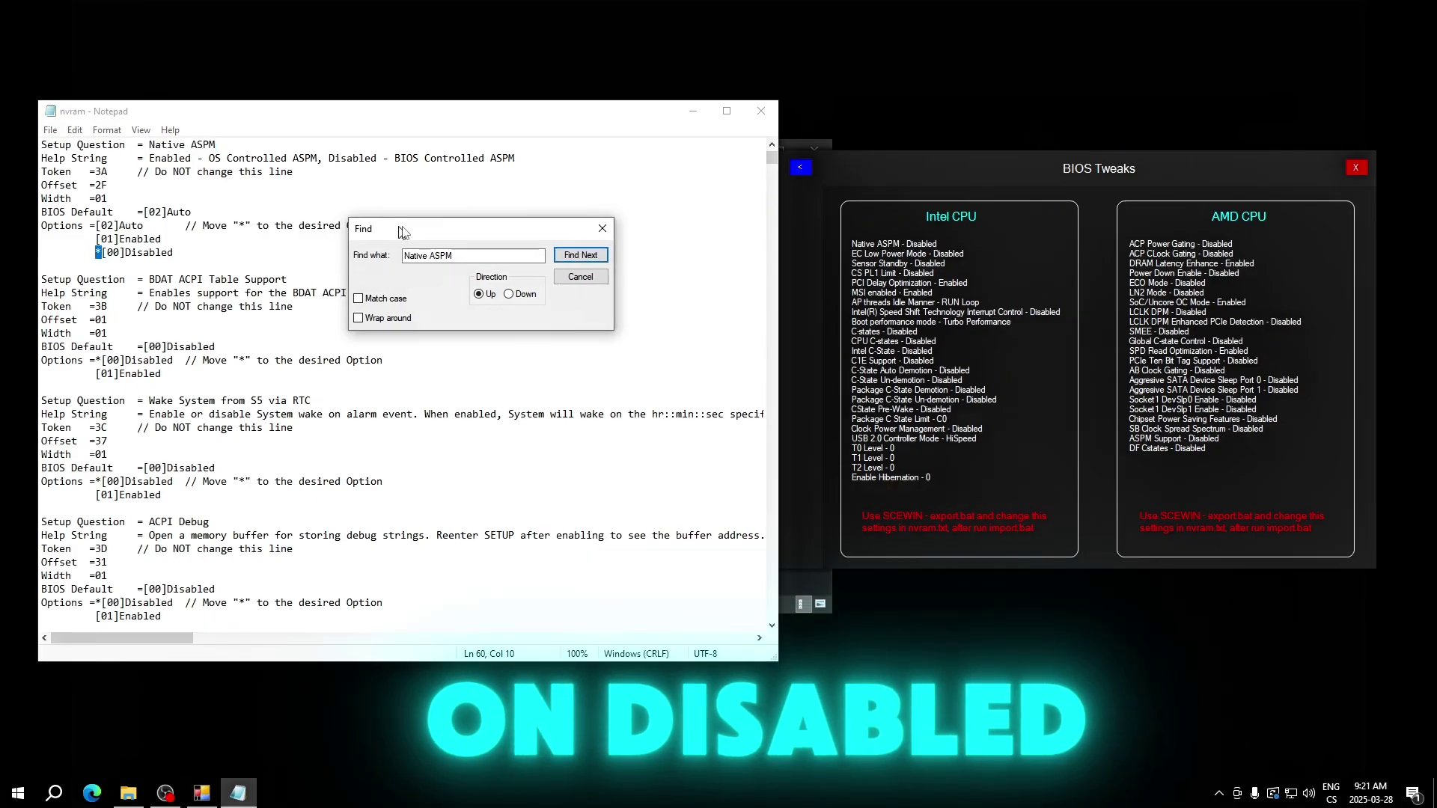
Move the Native ASPM '*' from [02]Auto to [00]Disabled and save the file
drag(86, 212, 191, 212)
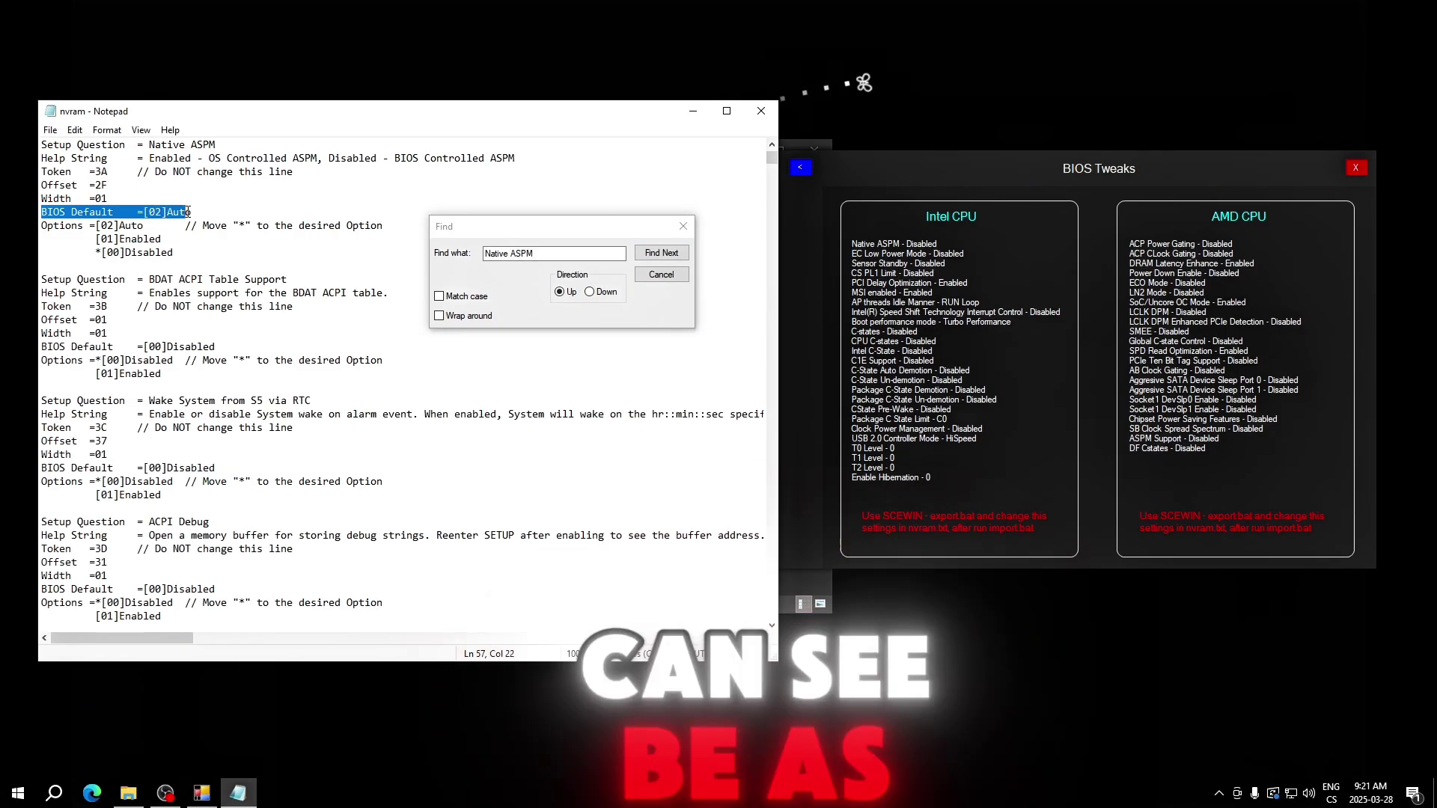
click(102, 255)
key(BackSpace)
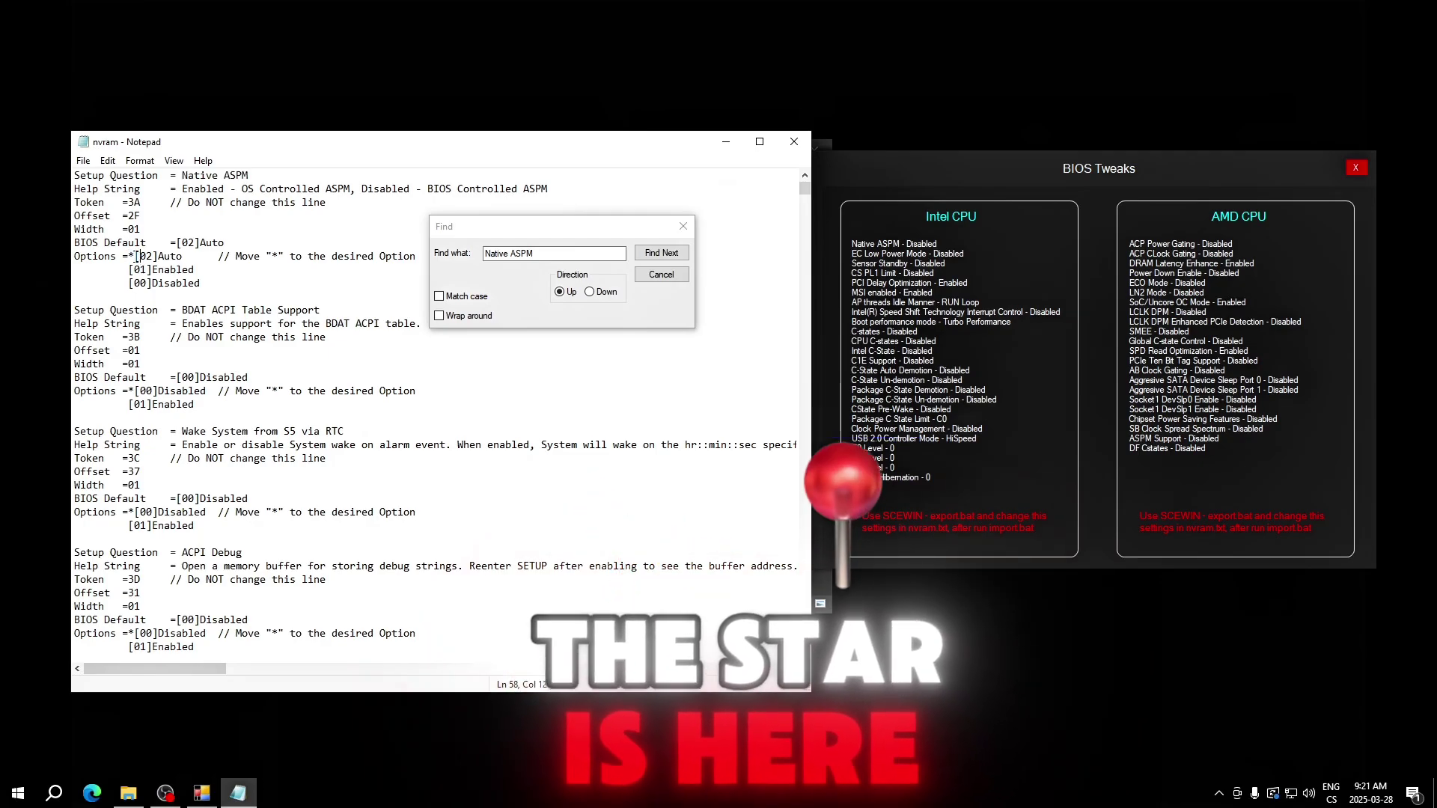
drag(136, 257, 128, 257)
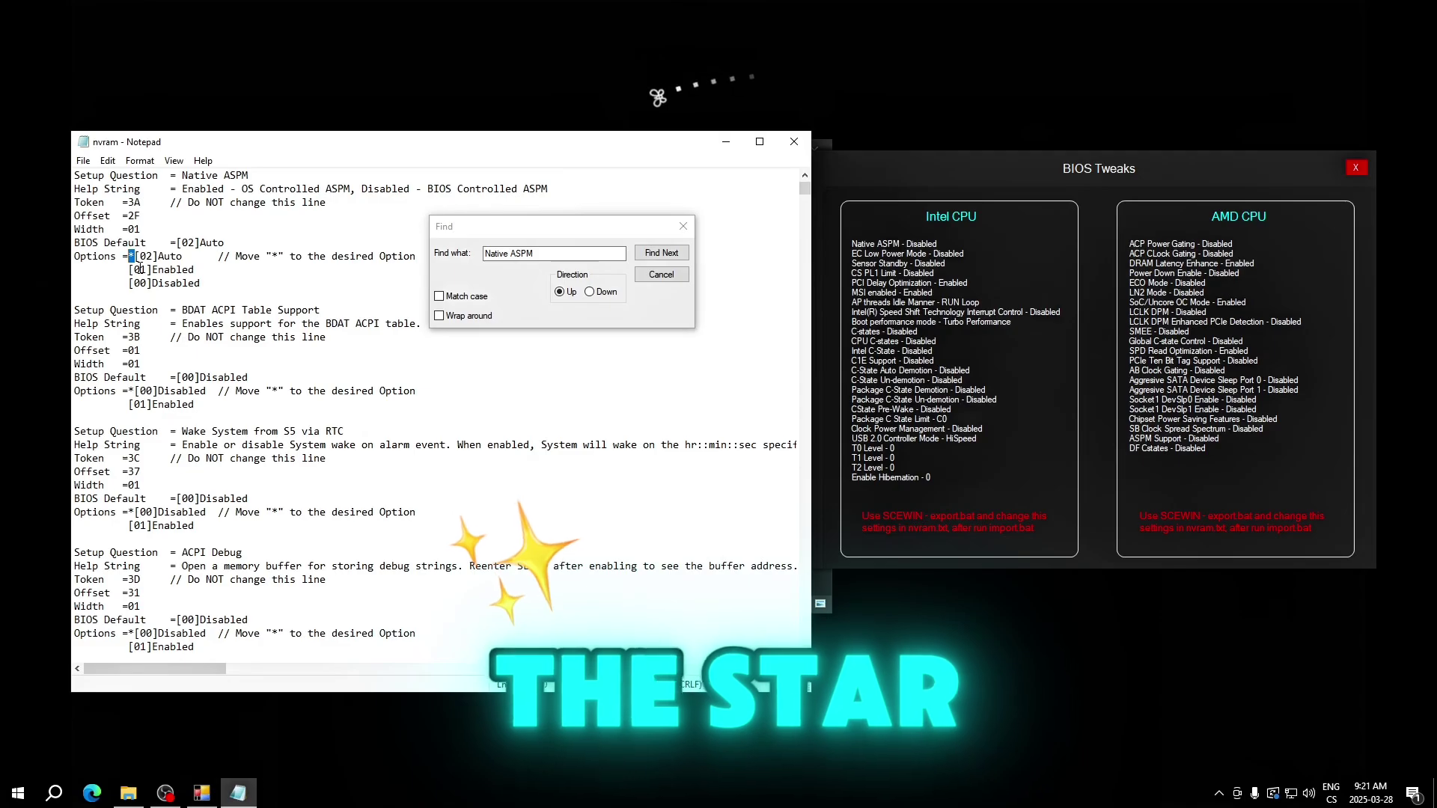
key(Delete)
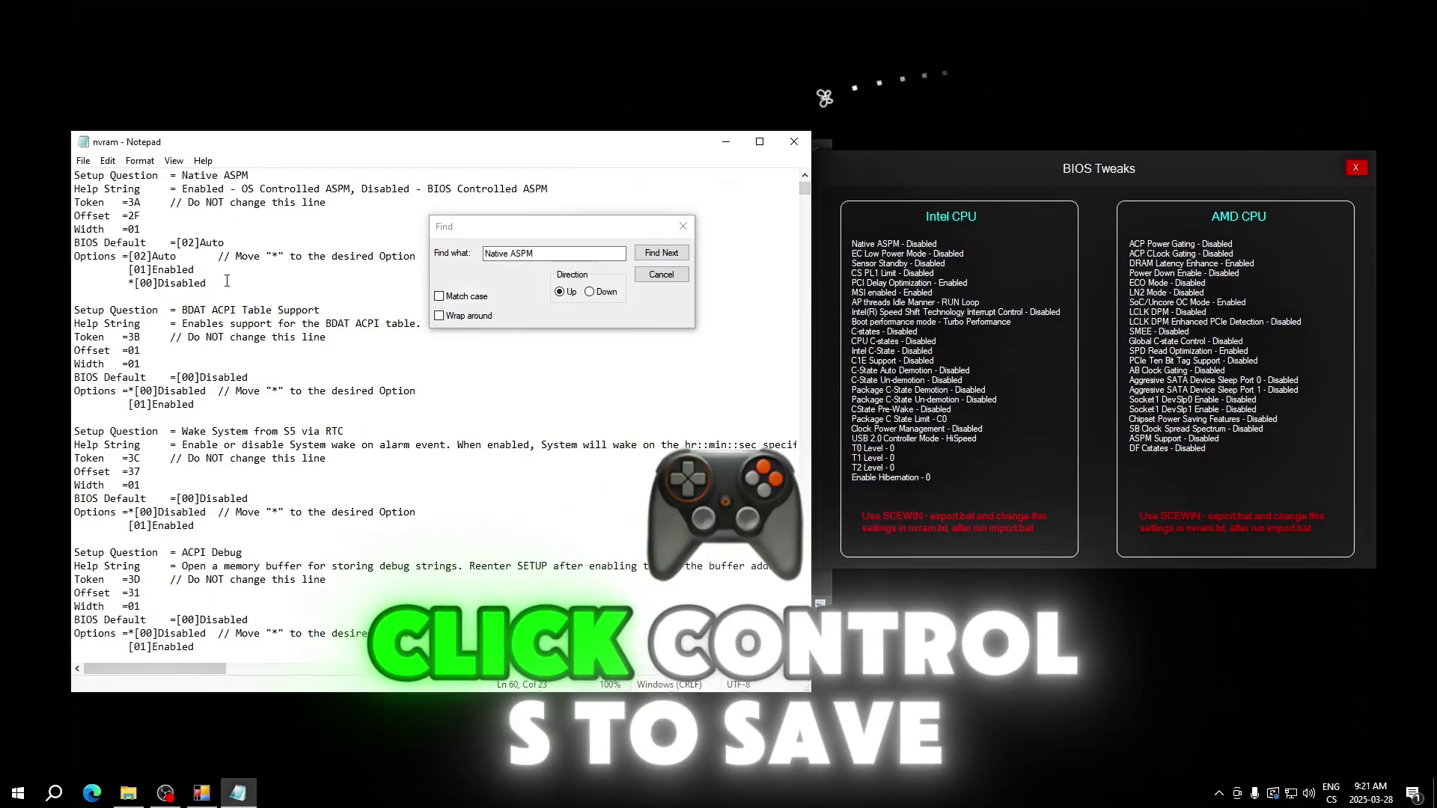
key(ctrl+s)
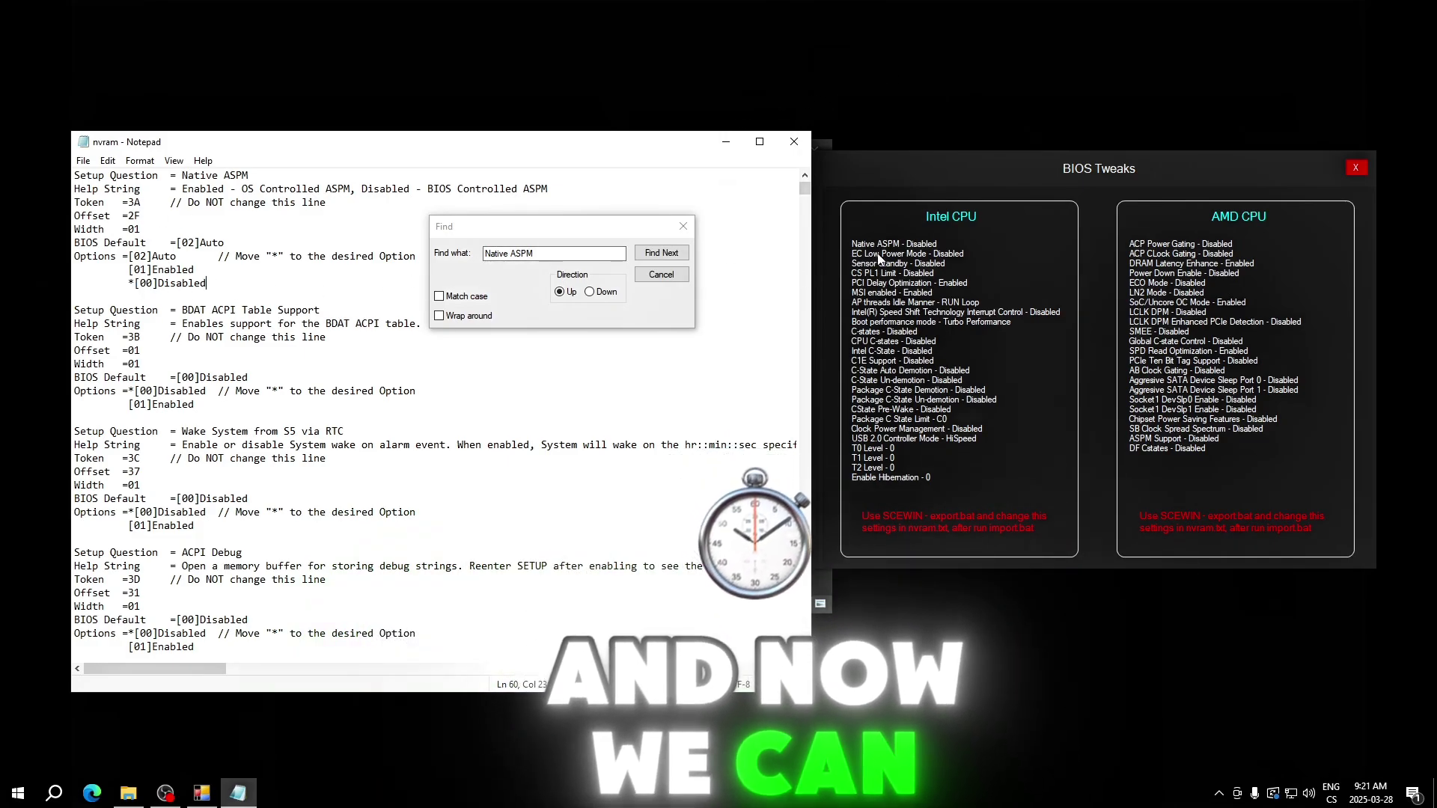
Find 'EC Low Power Mode' in the nvram file, searching downward
click(677, 259)
text(EC)
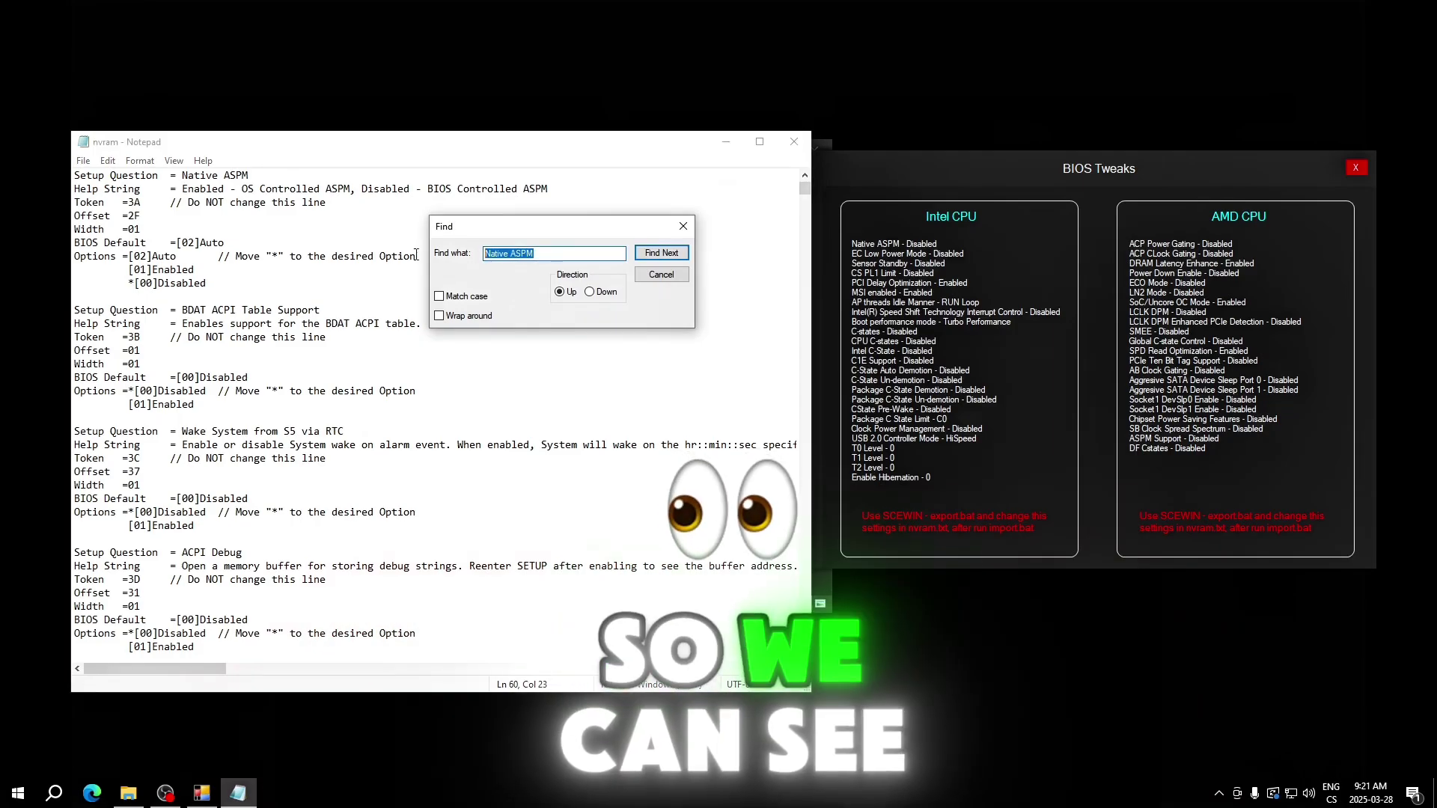
text( Low )
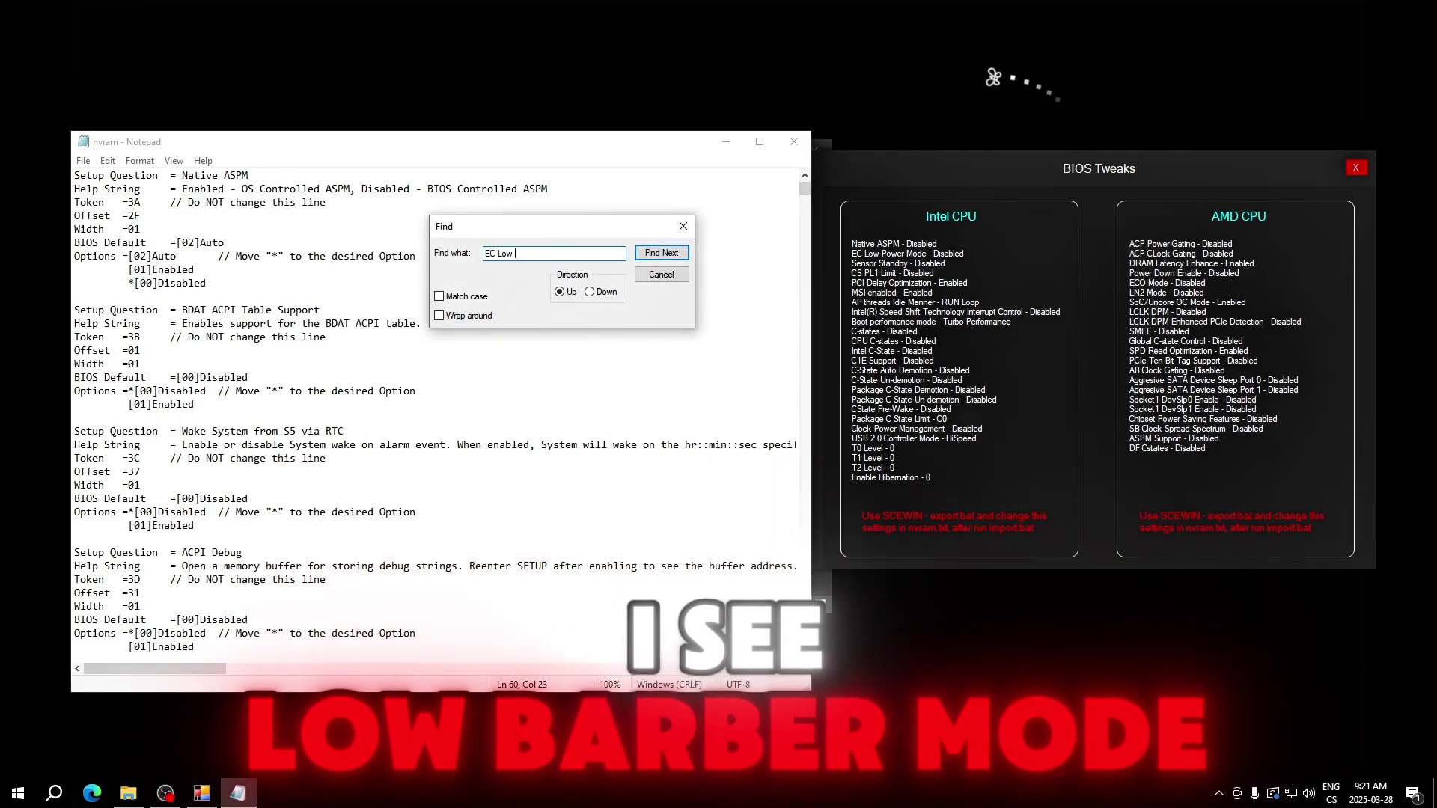
text(Power Mode)
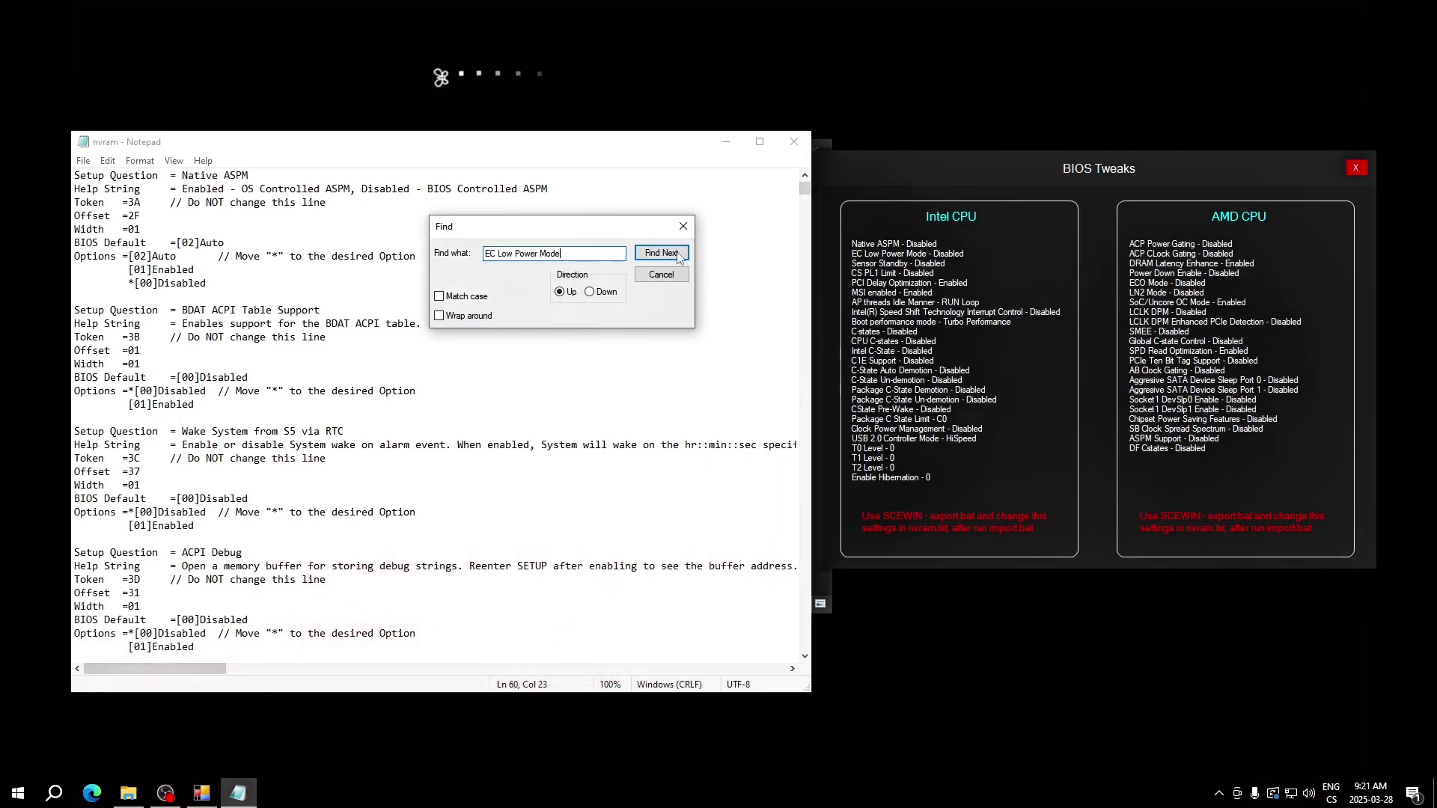
click(590, 292)
click(662, 253)
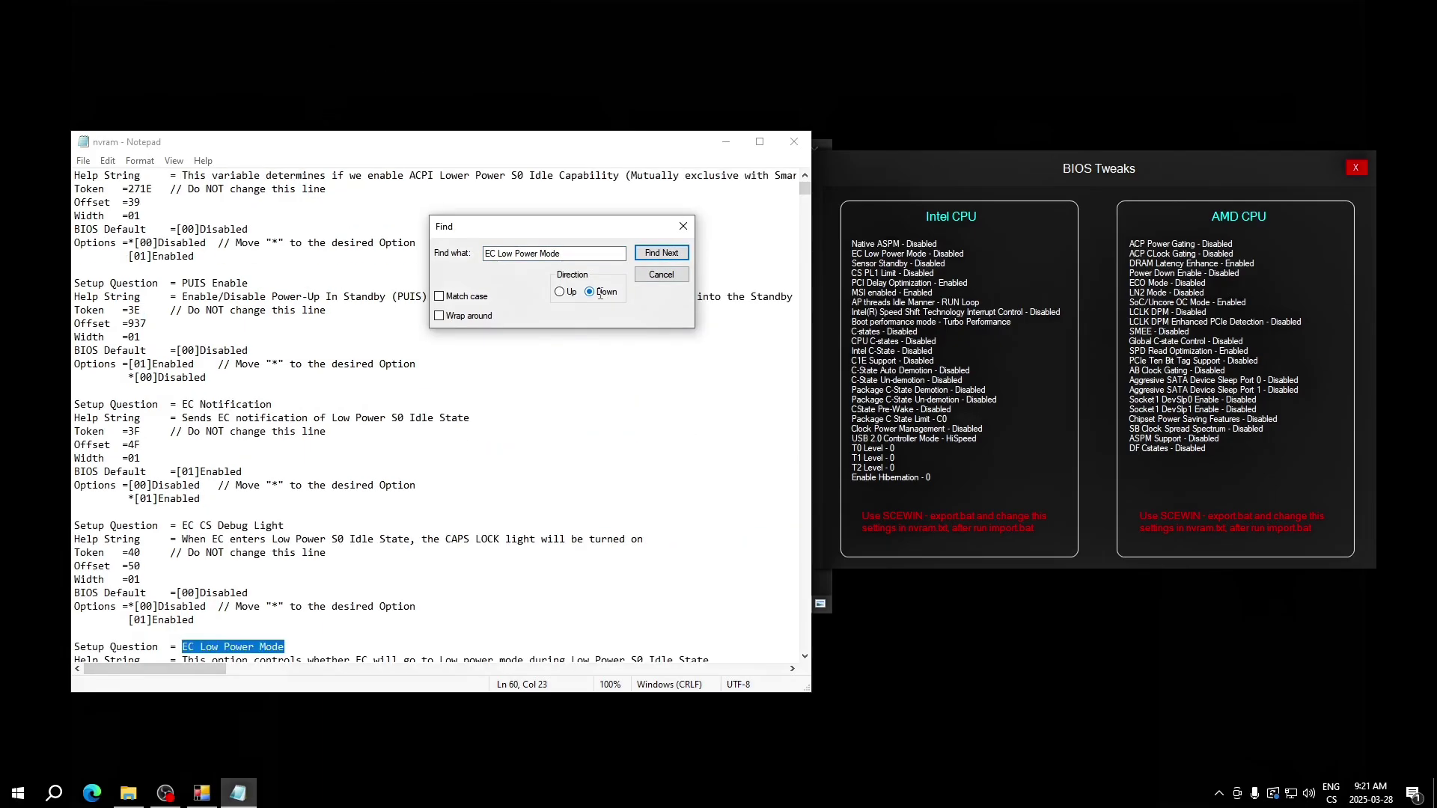
scroll(405, 494, down, 3)
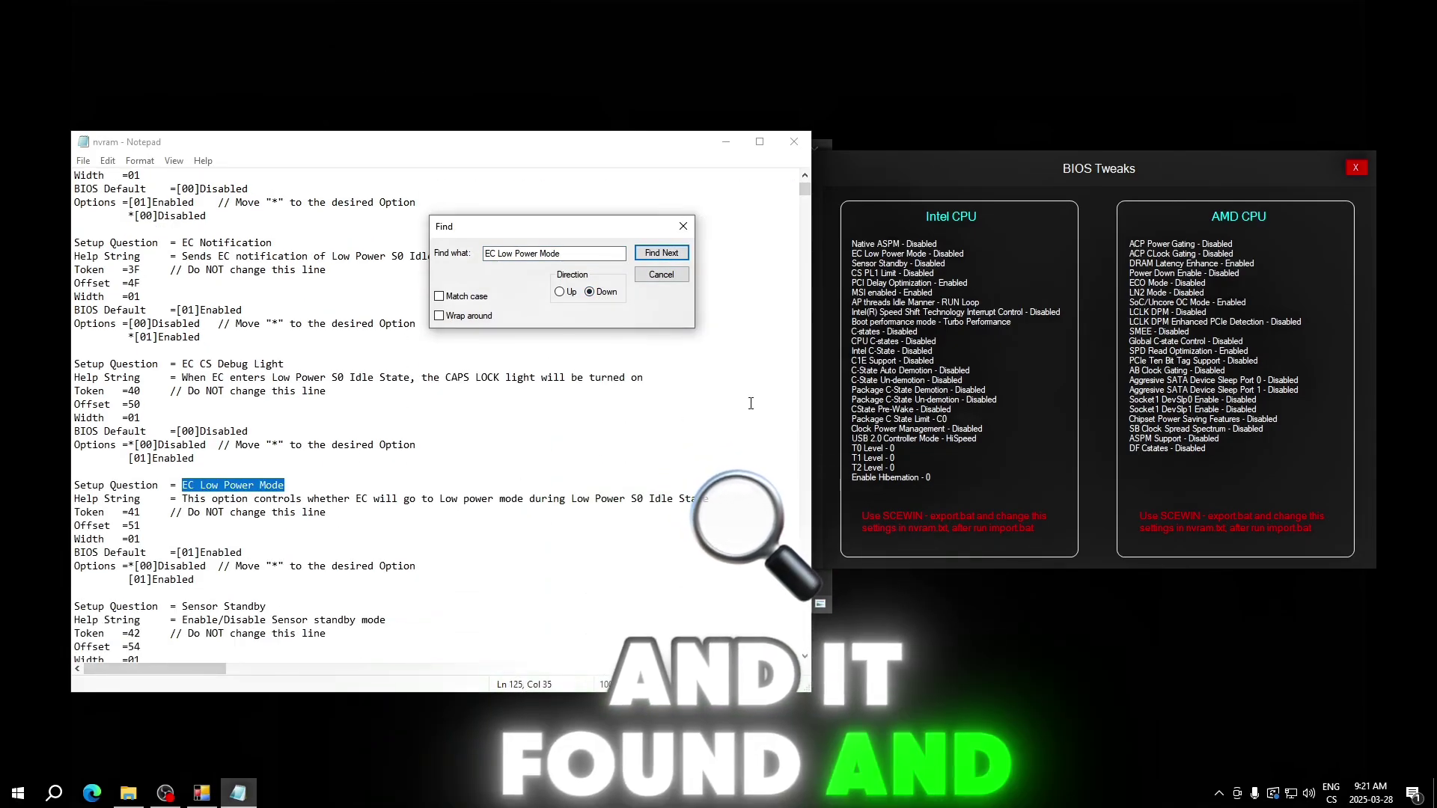
Move the EC Low Power Mode '*' from [01]Enabled to [00]Disabled and save
click(134, 567)
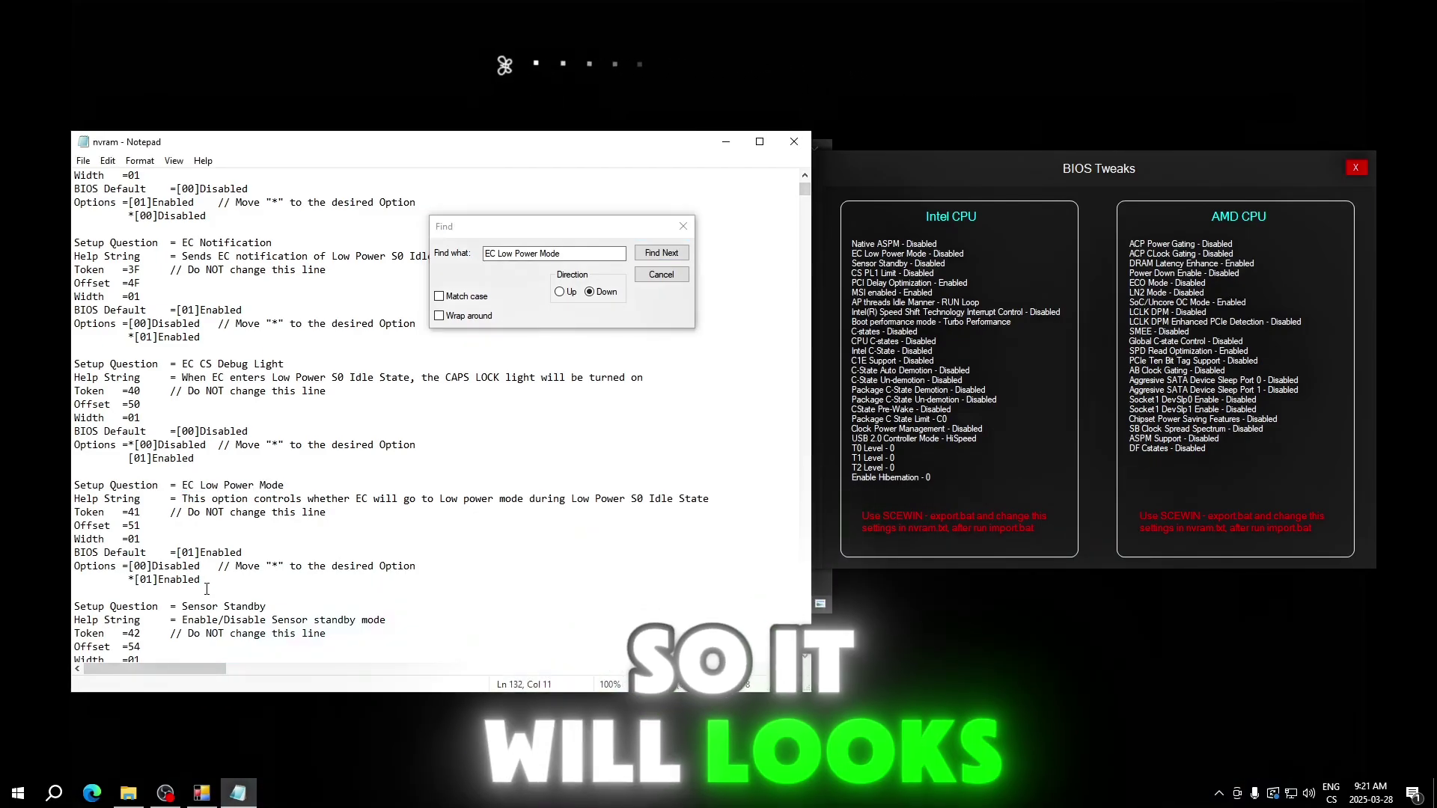
click(134, 580)
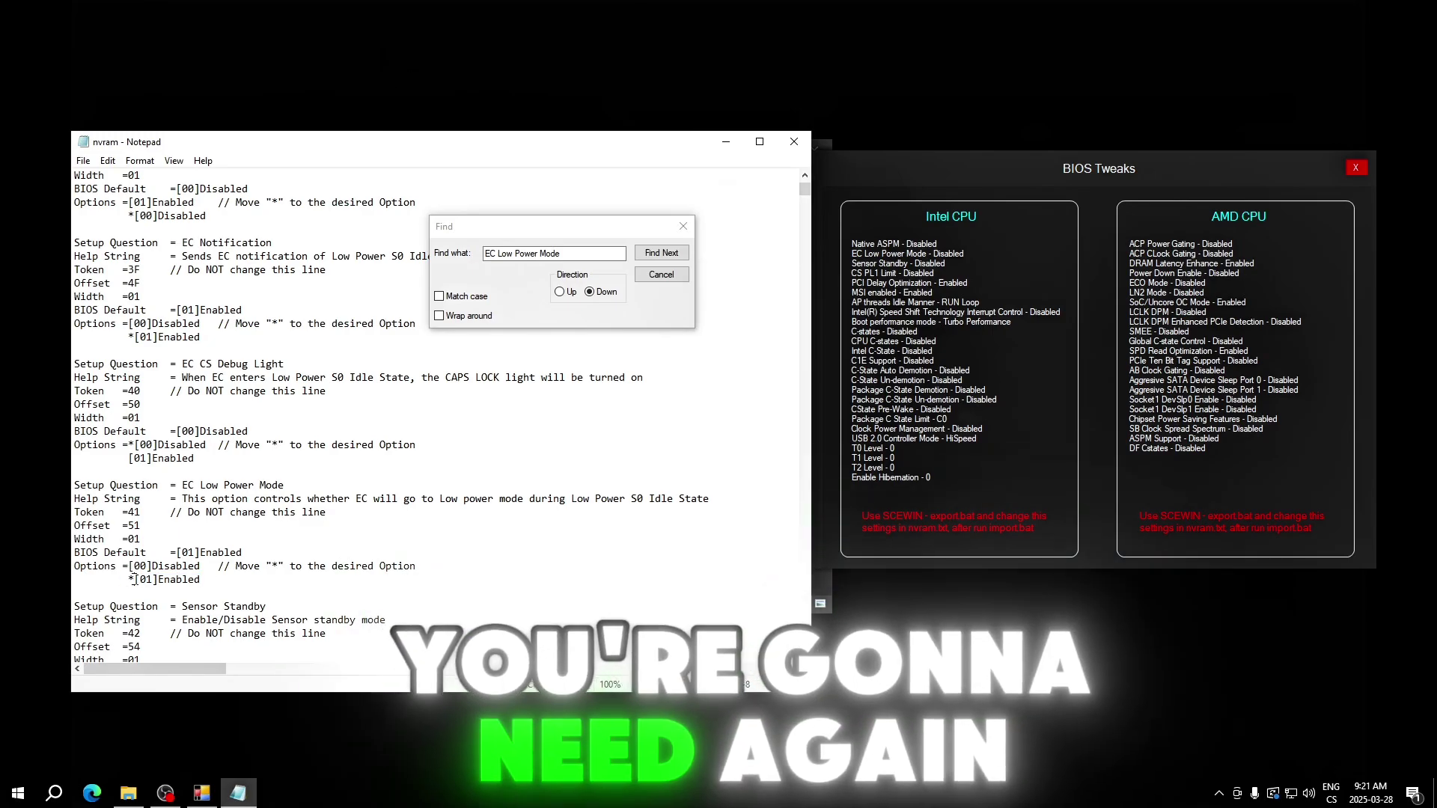
key(BackSpace)
key(Up)
text(*)
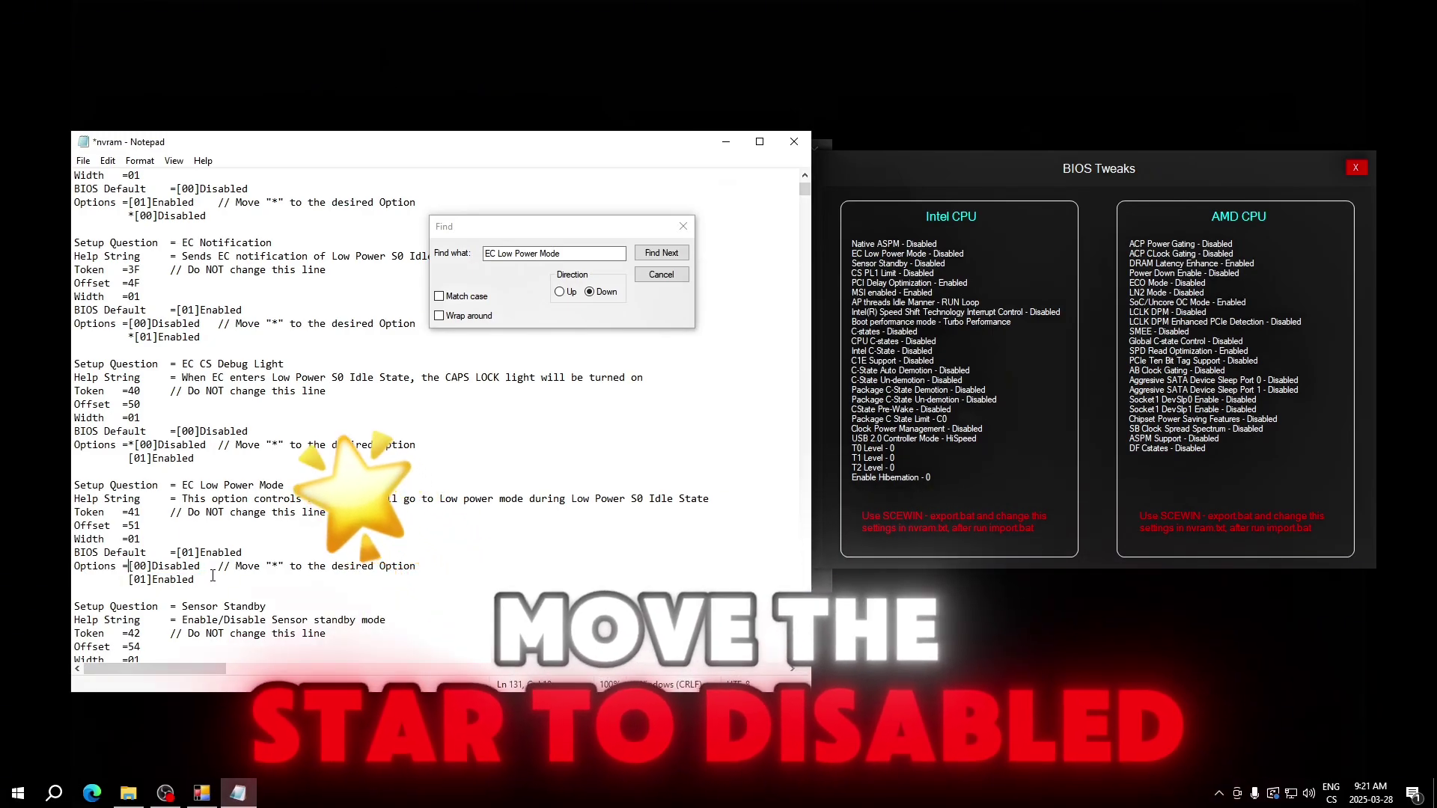
key(ctrl+s)
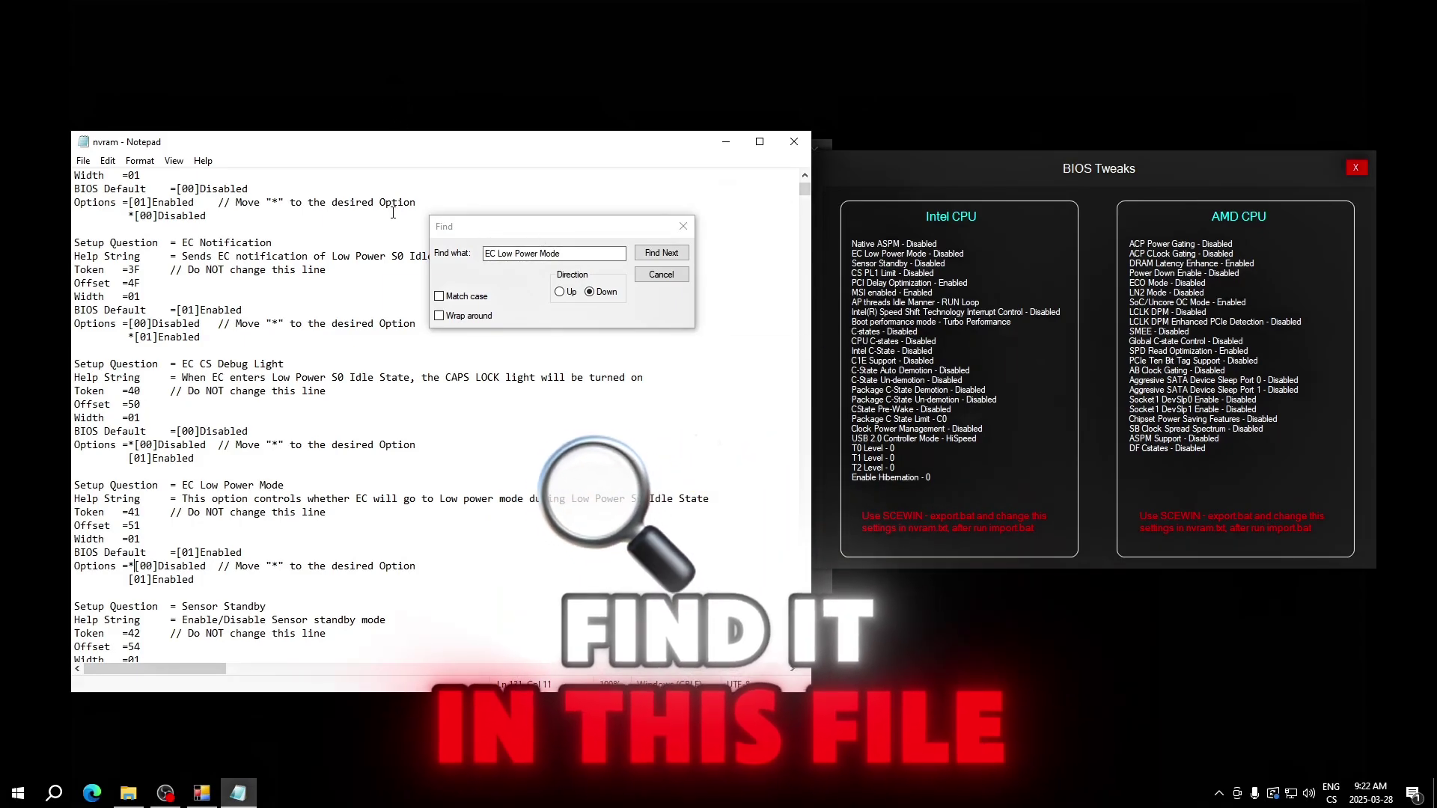
Close the Find box and shift the nvram window slightly right
click(393, 216)
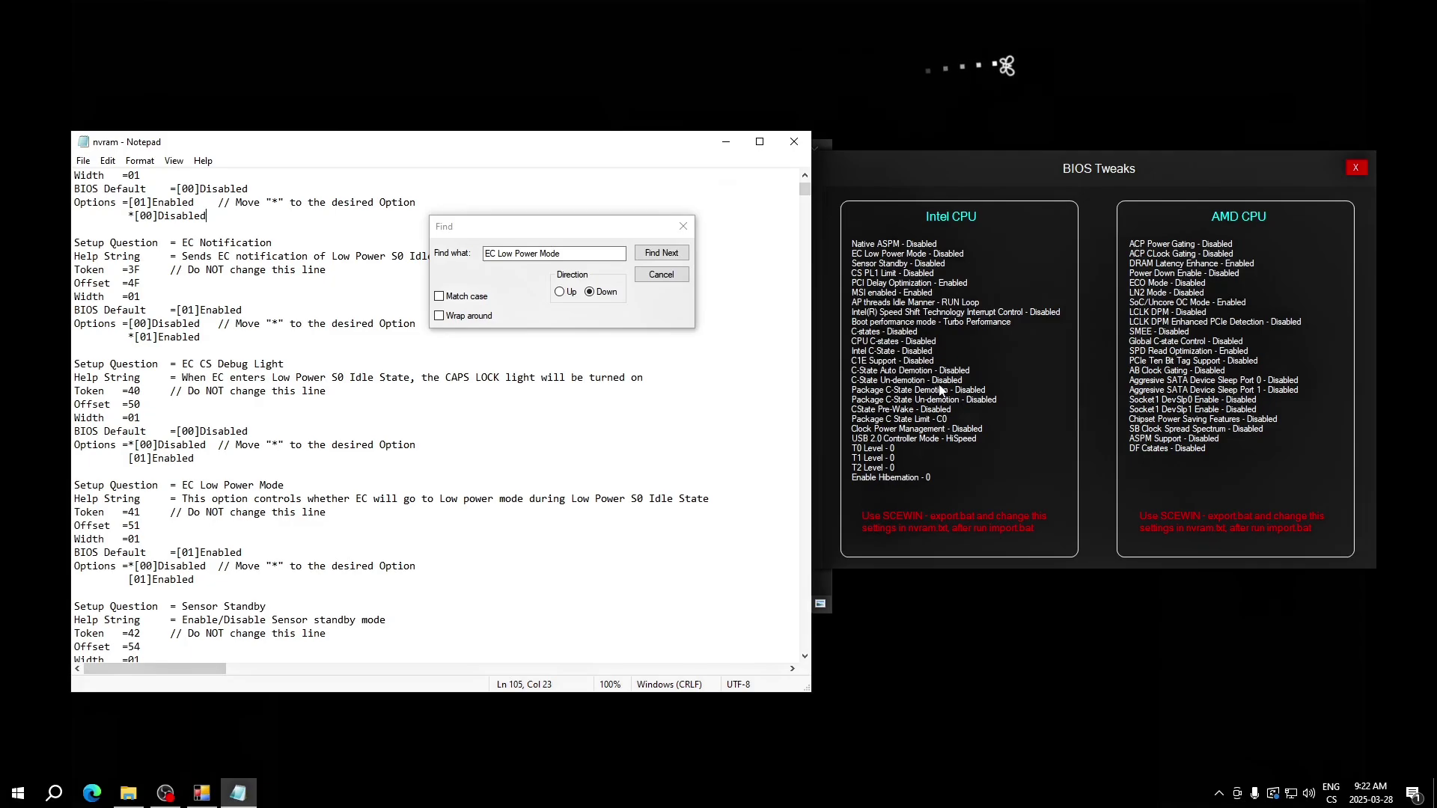
click(683, 225)
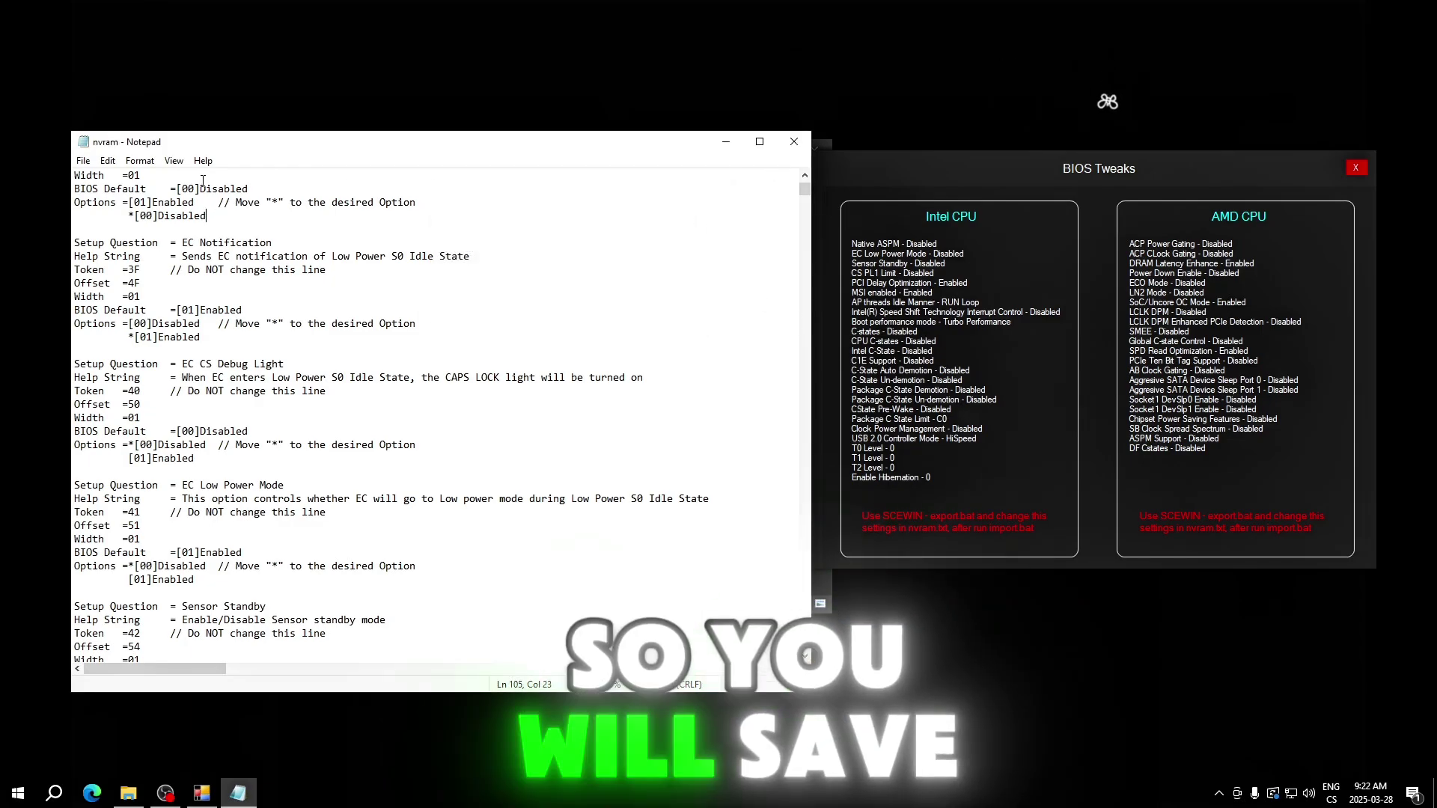
drag(179, 142, 214, 147)
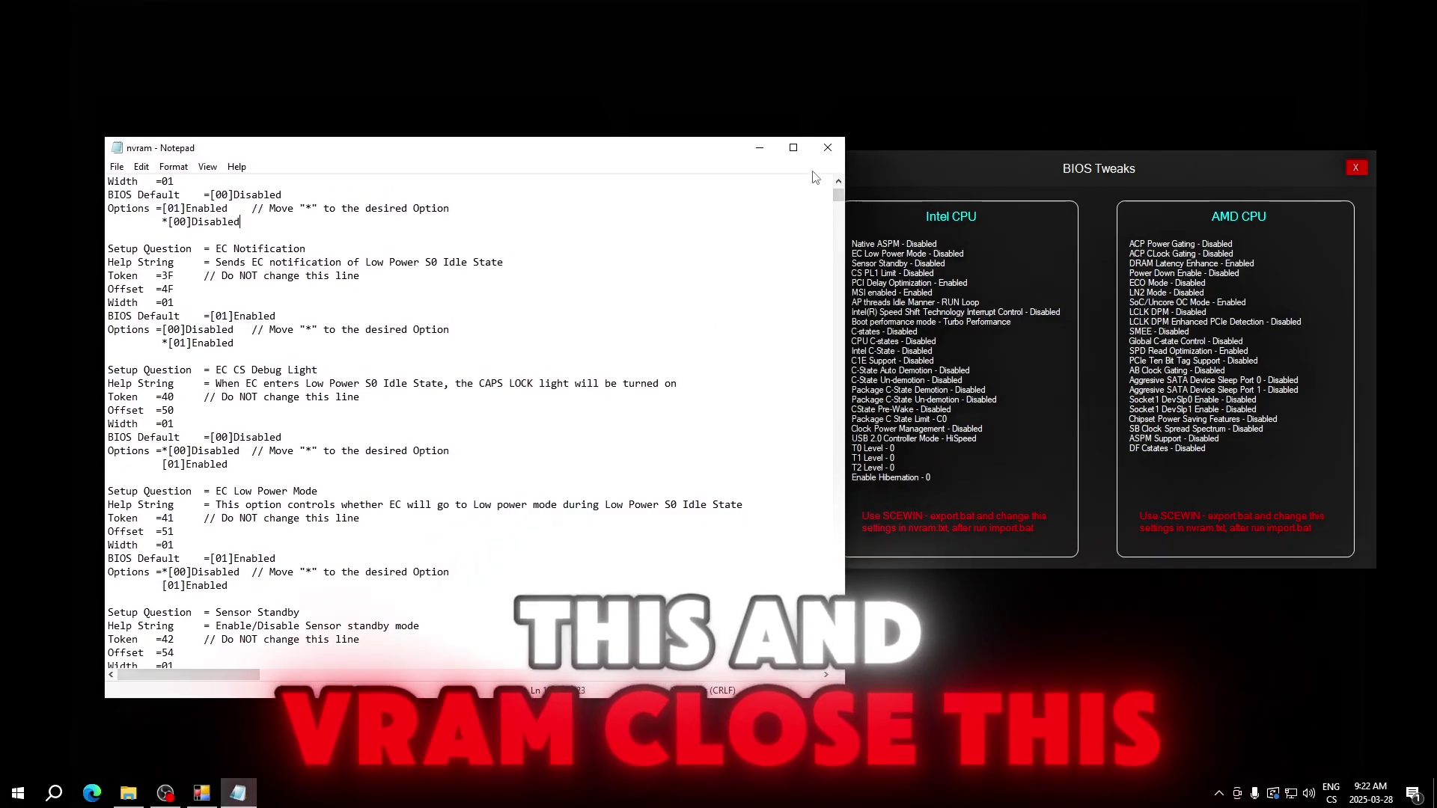
Close nvram, then run the Import script as administrator past the SmartScreen warning
click(827, 152)
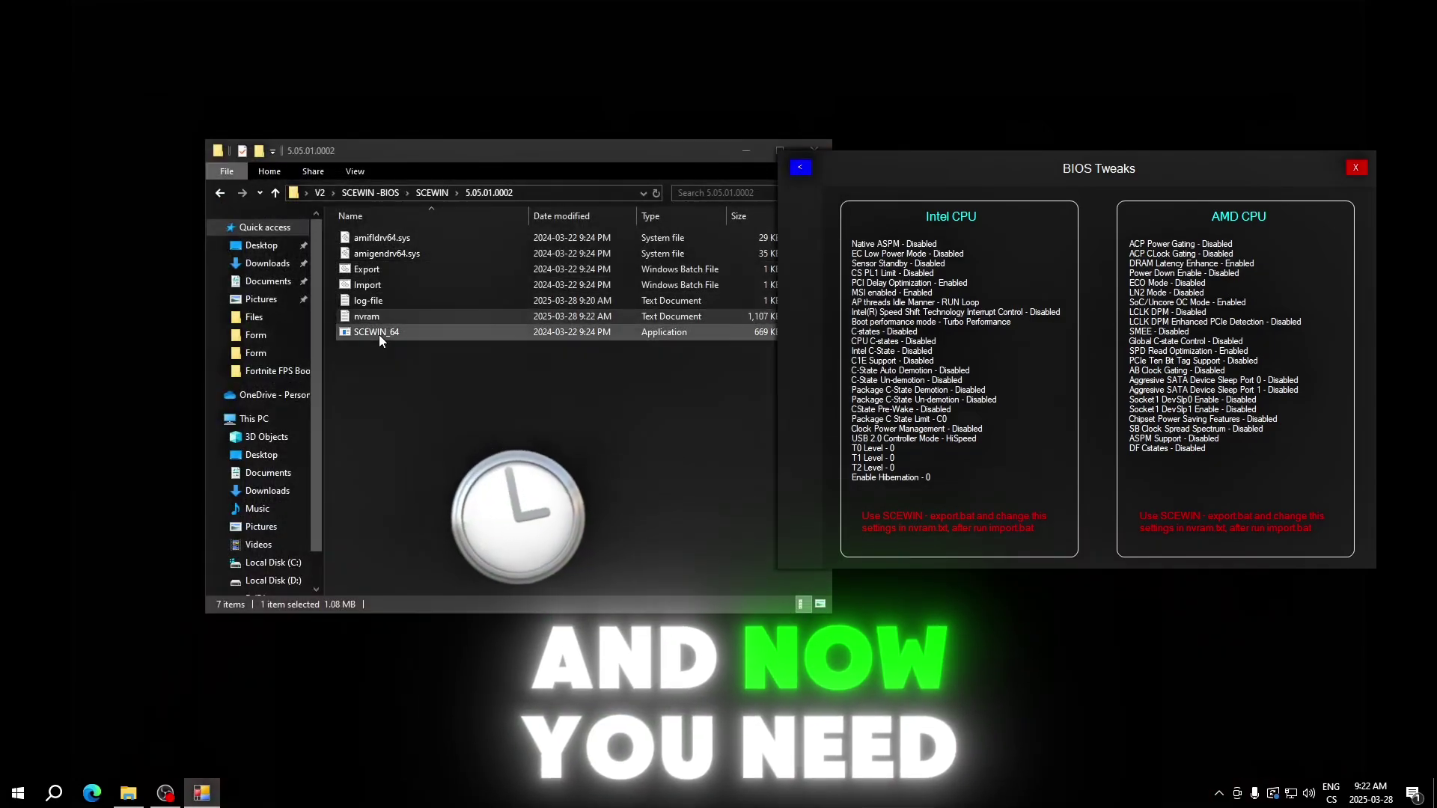
click(357, 286)
right_click(358, 286)
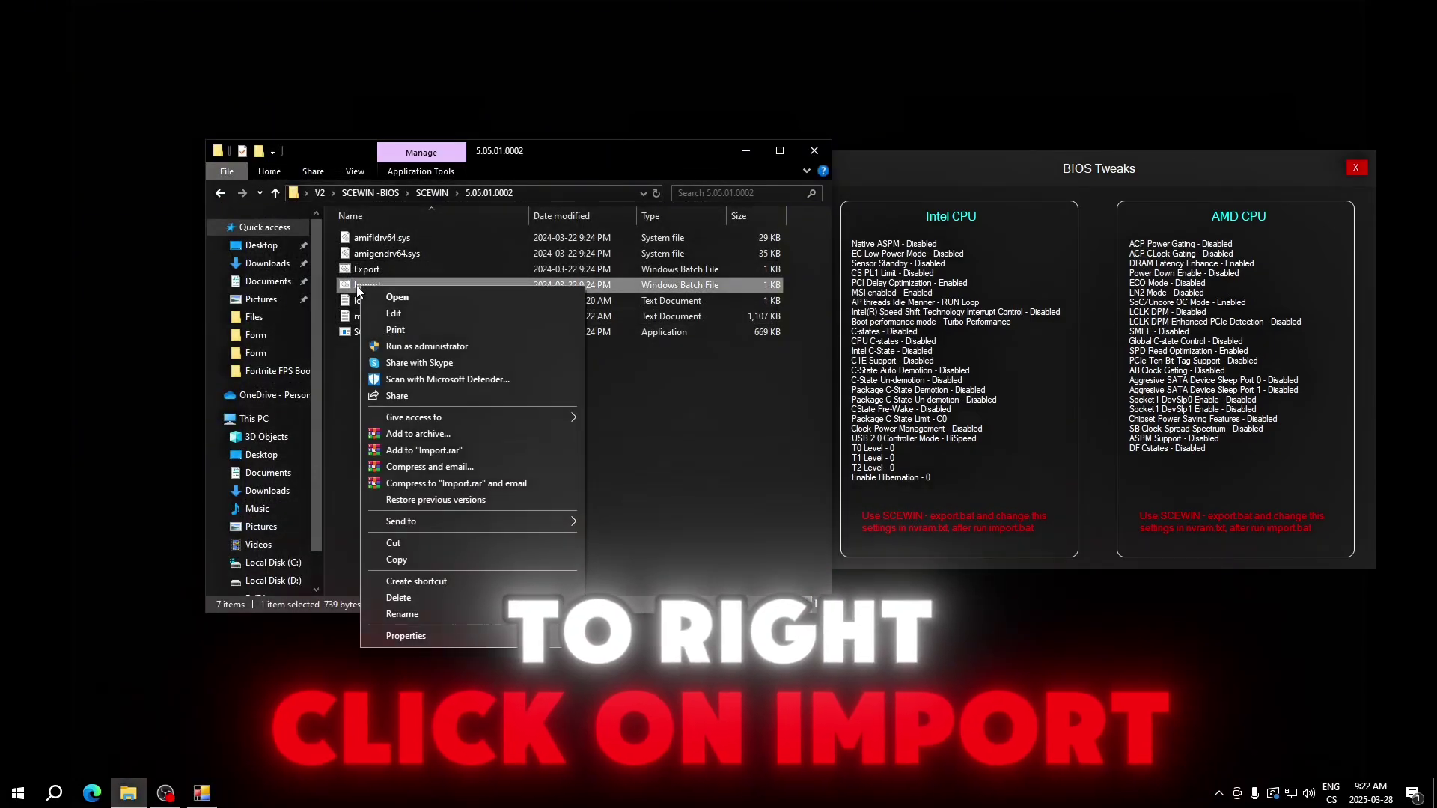
click(415, 346)
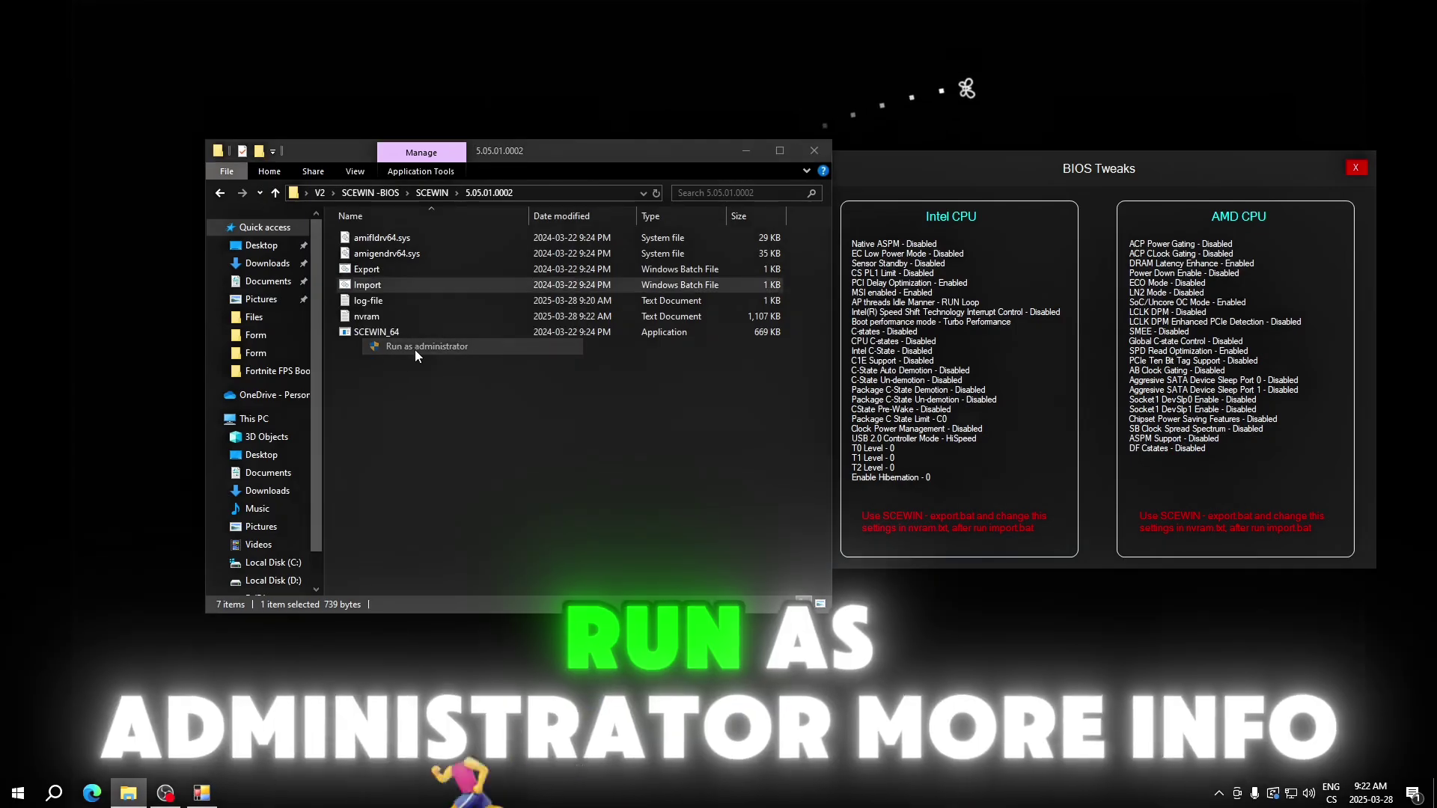
click(555, 286)
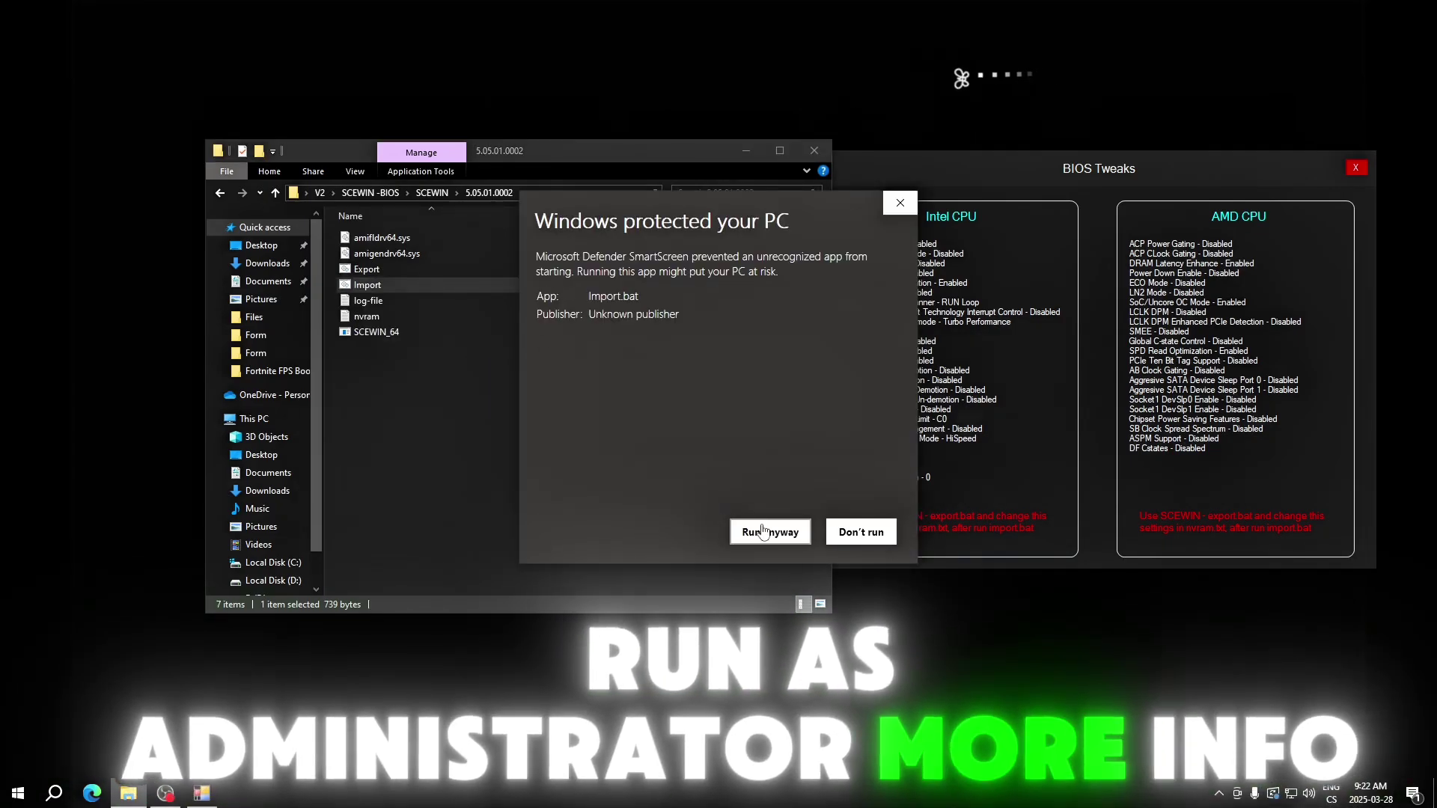
click(760, 529)
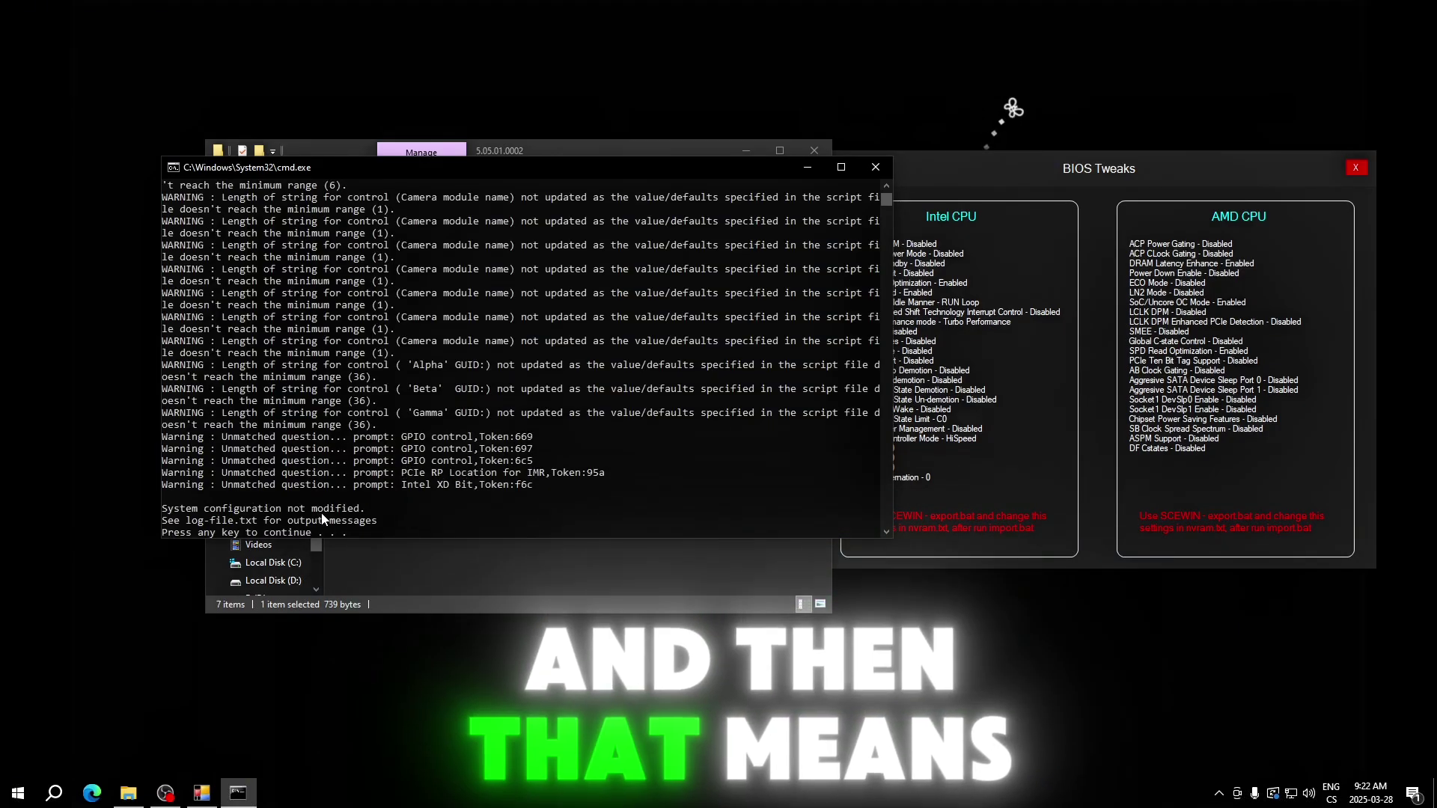
key(Return)
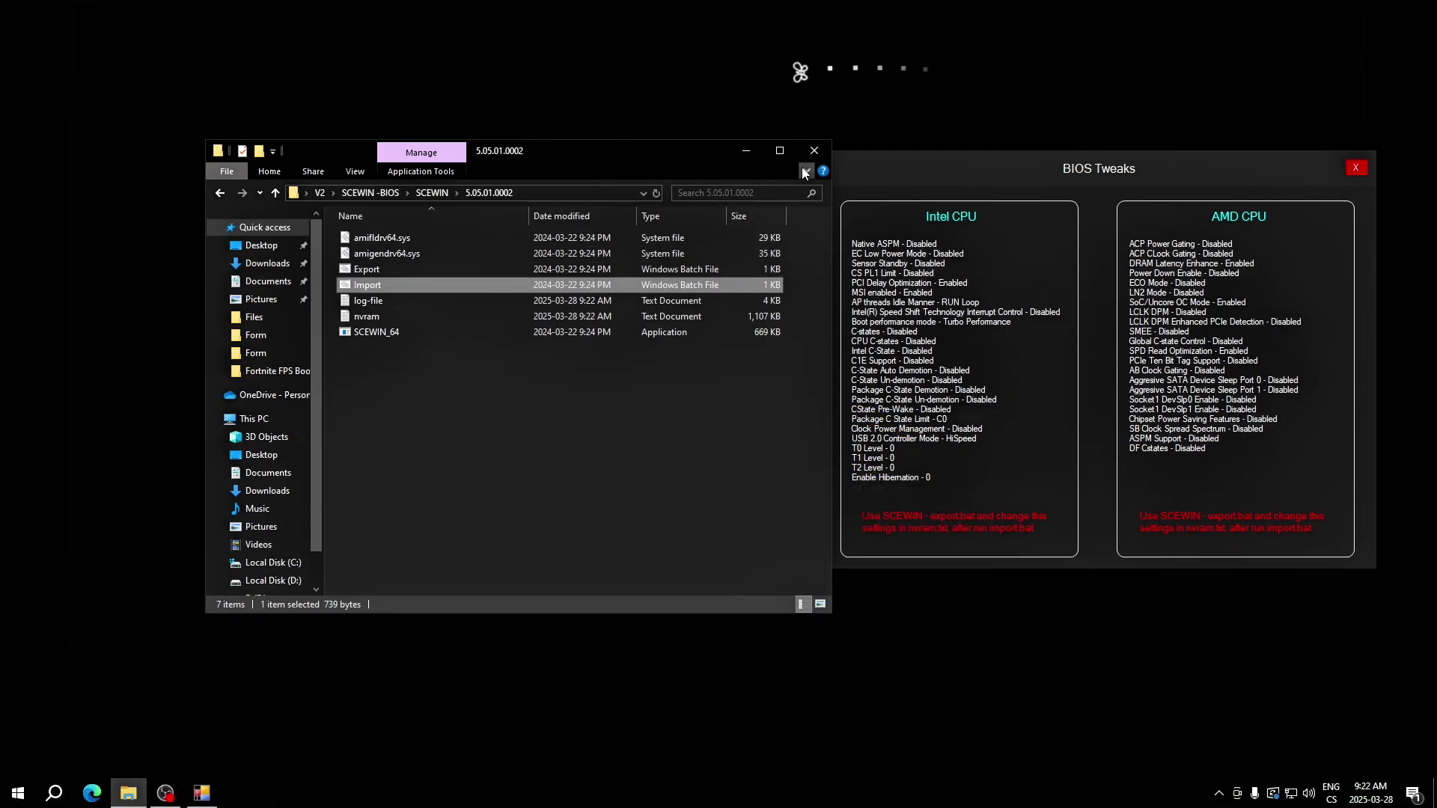
Minimize Explorer, leave BIOS Tweaks for the main menu, and go to Game Booster
click(814, 150)
drag(890, 164, 504, 201)
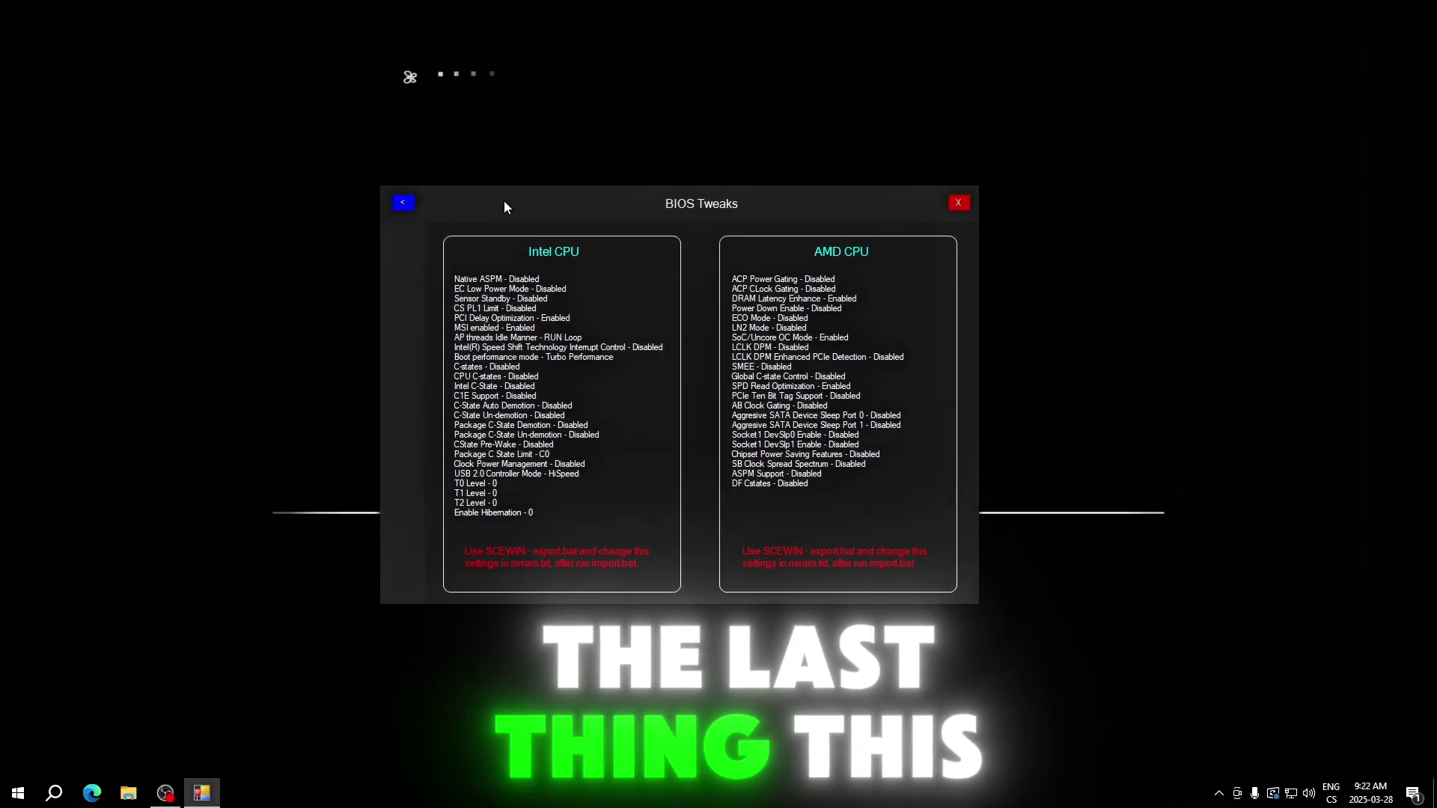
click(398, 205)
click(797, 543)
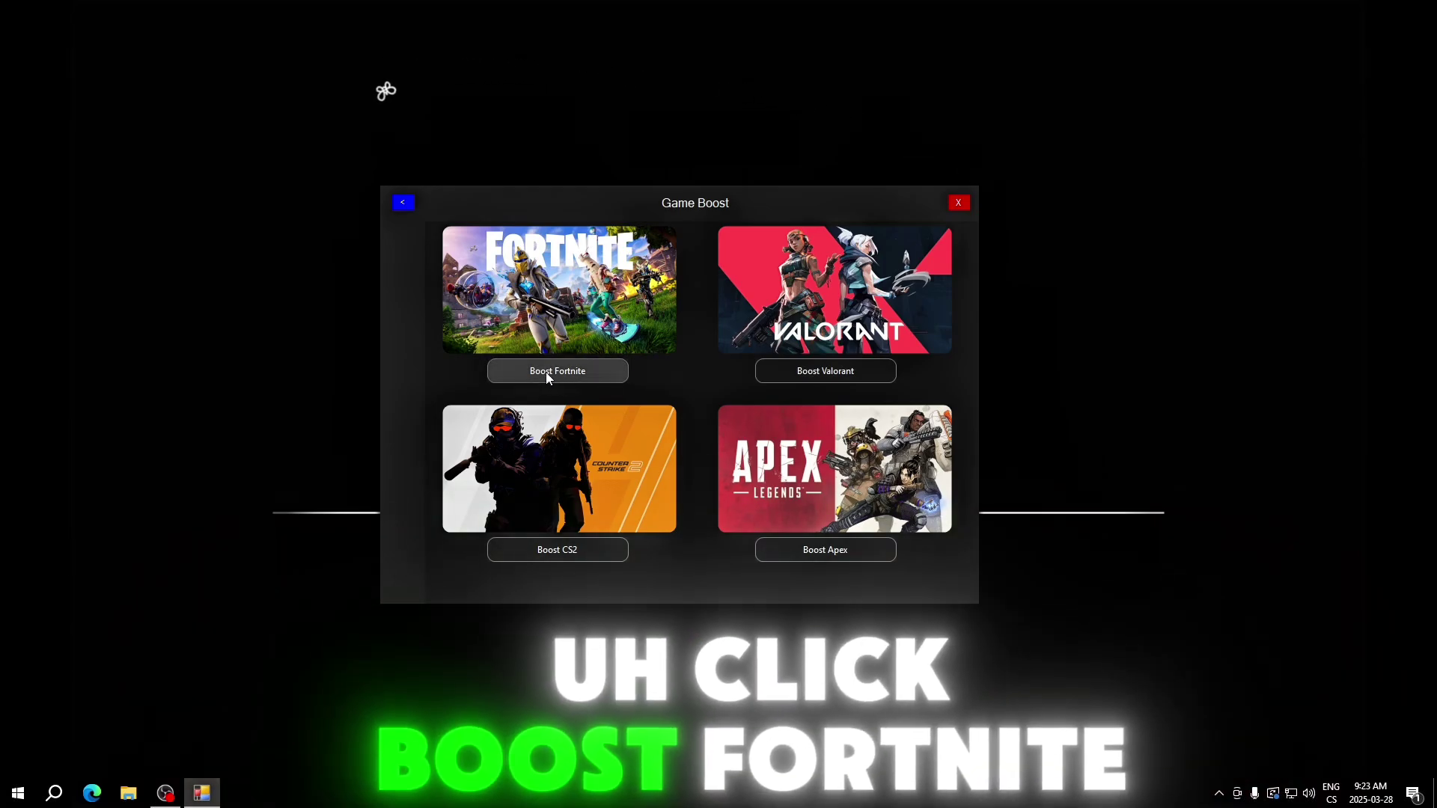
Boost Fortnite, confirm the Game Boosted message, and return to the main menu
click(547, 372)
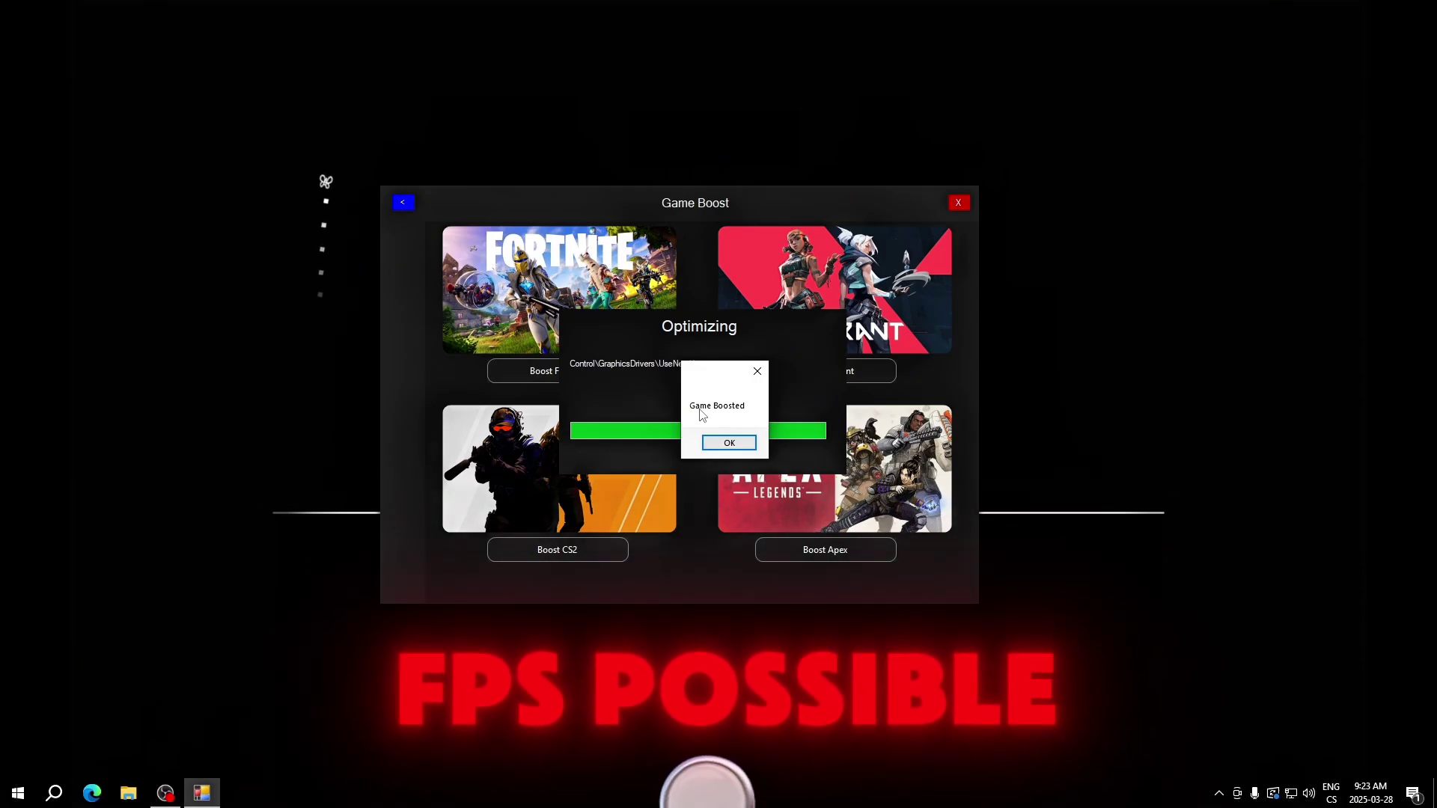
click(729, 445)
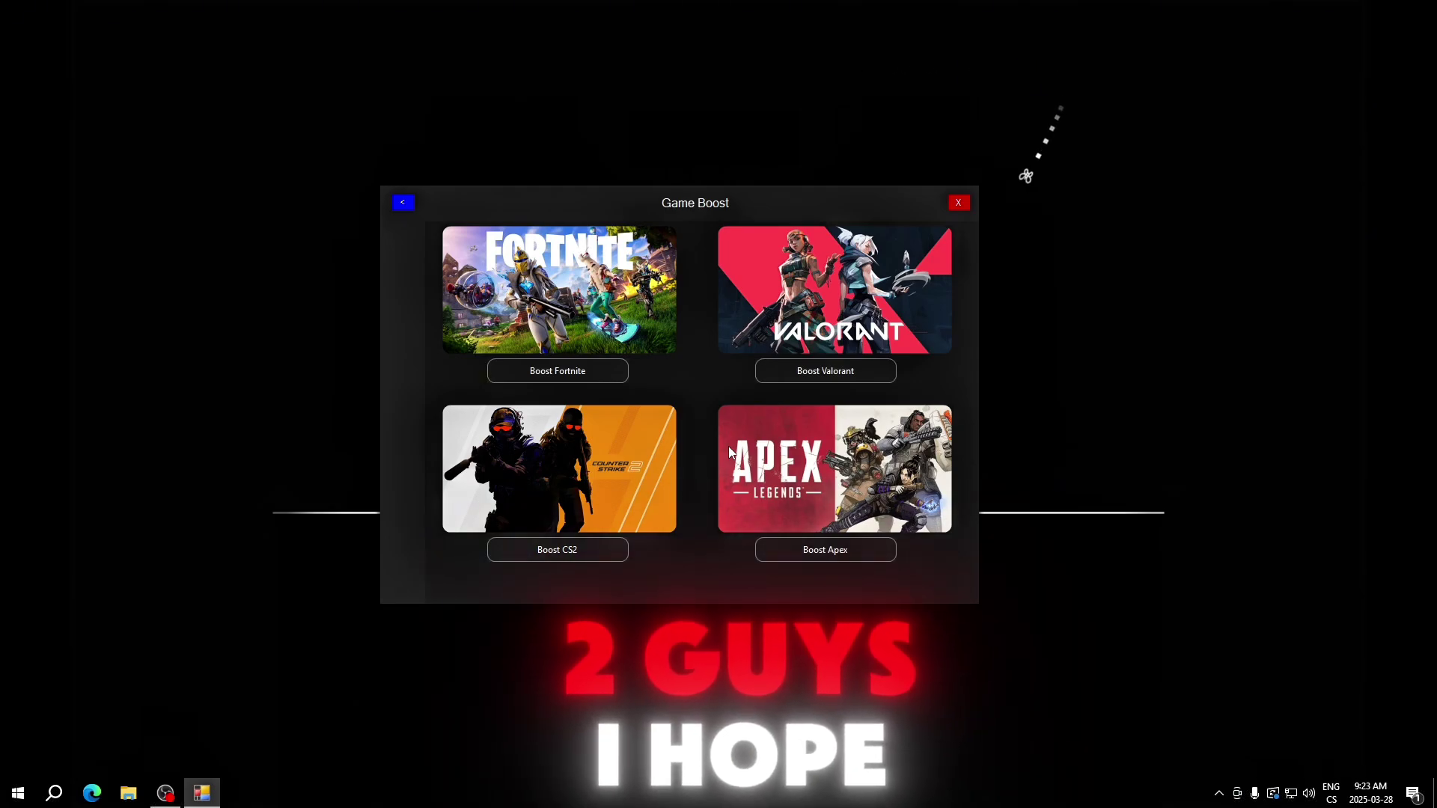
click(402, 202)
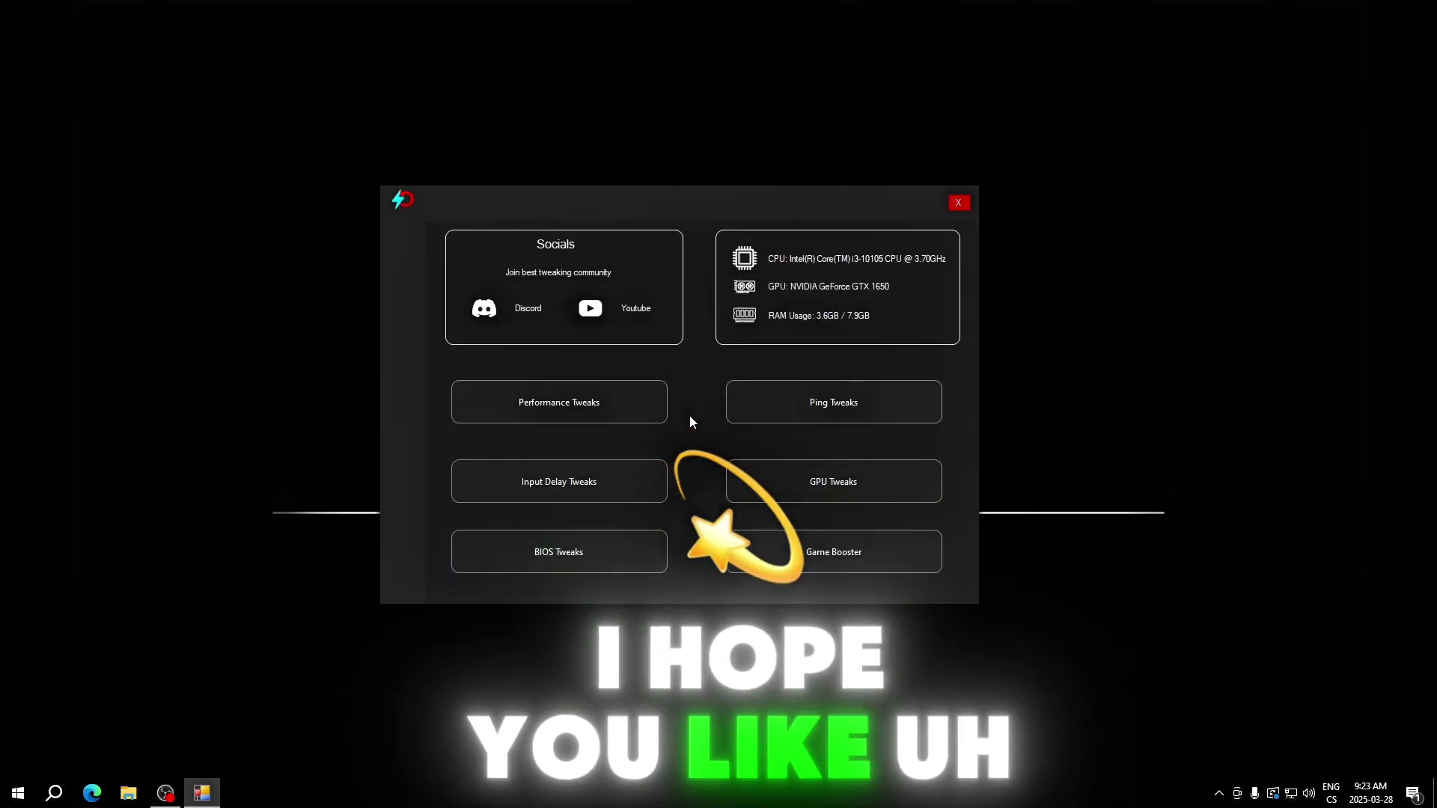